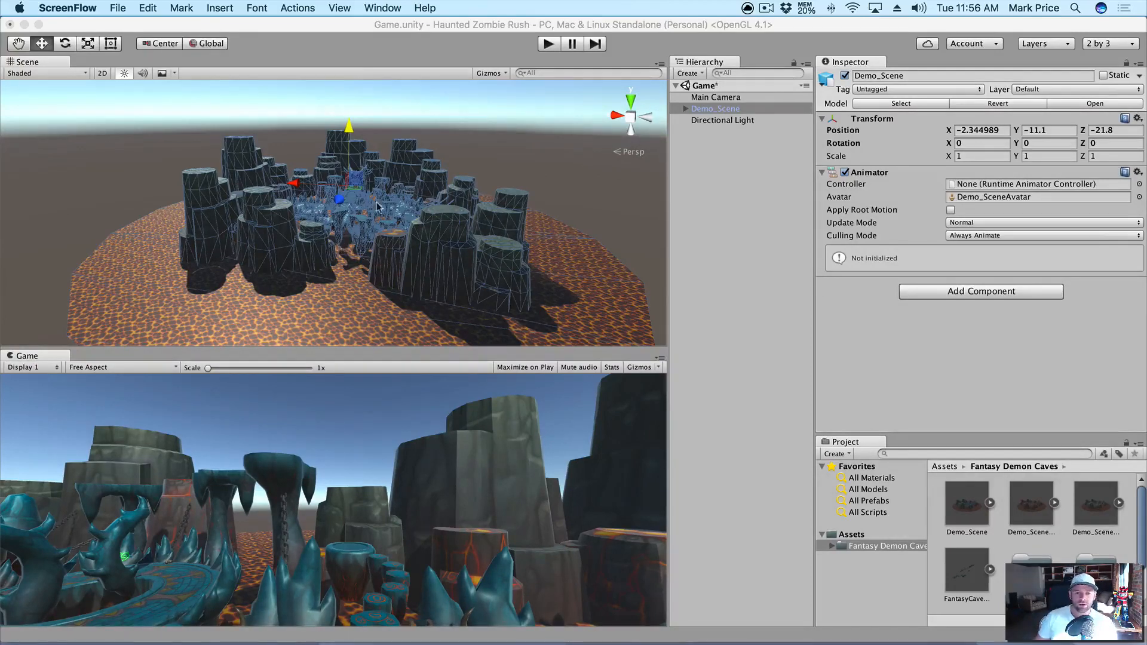
Disable the Directional Light, switching it off and on several times to compare the scene's lighting.
left_click(732, 122)
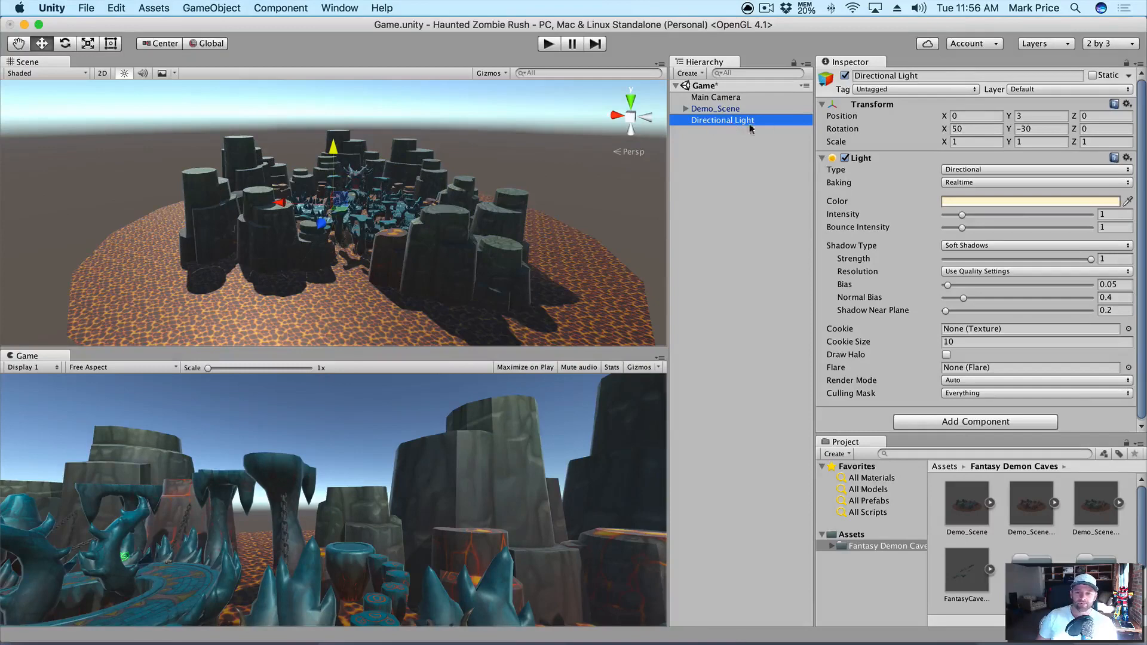
left_click(846, 76)
left_click(845, 75)
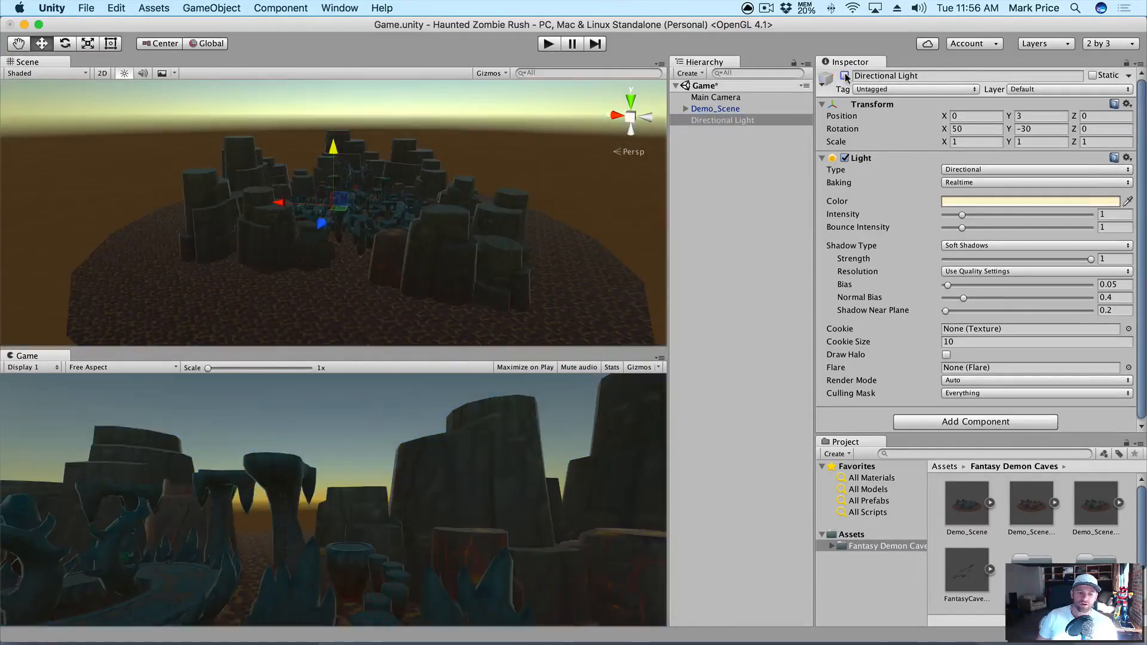
left_click(846, 75)
left_click(846, 76)
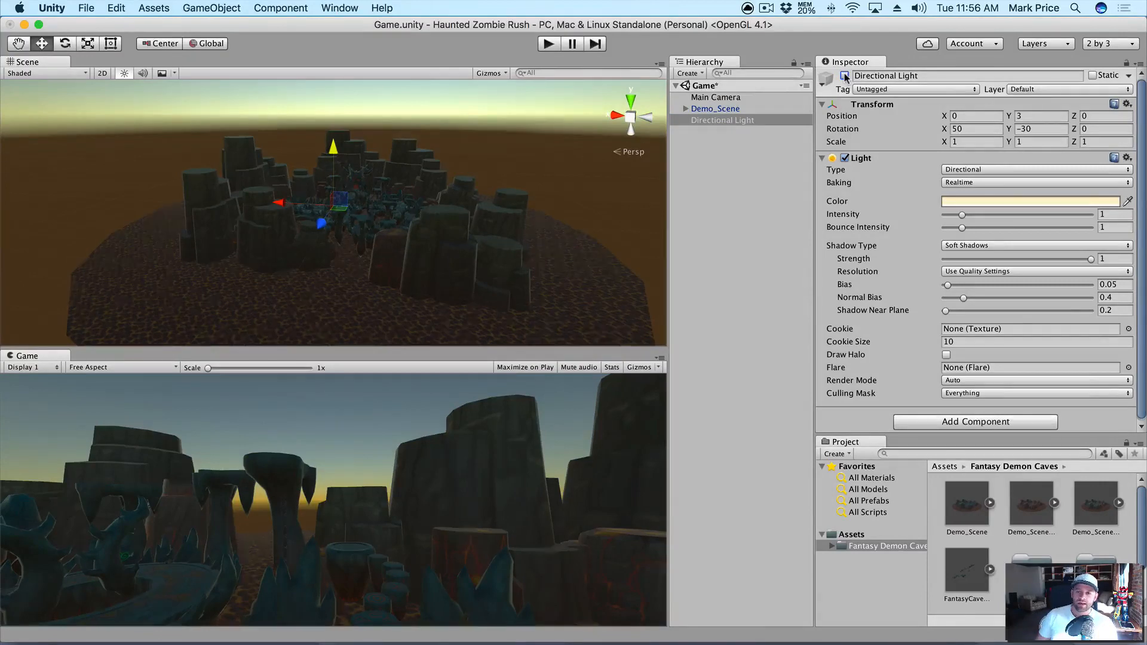
left_click(845, 76)
left_click(846, 76)
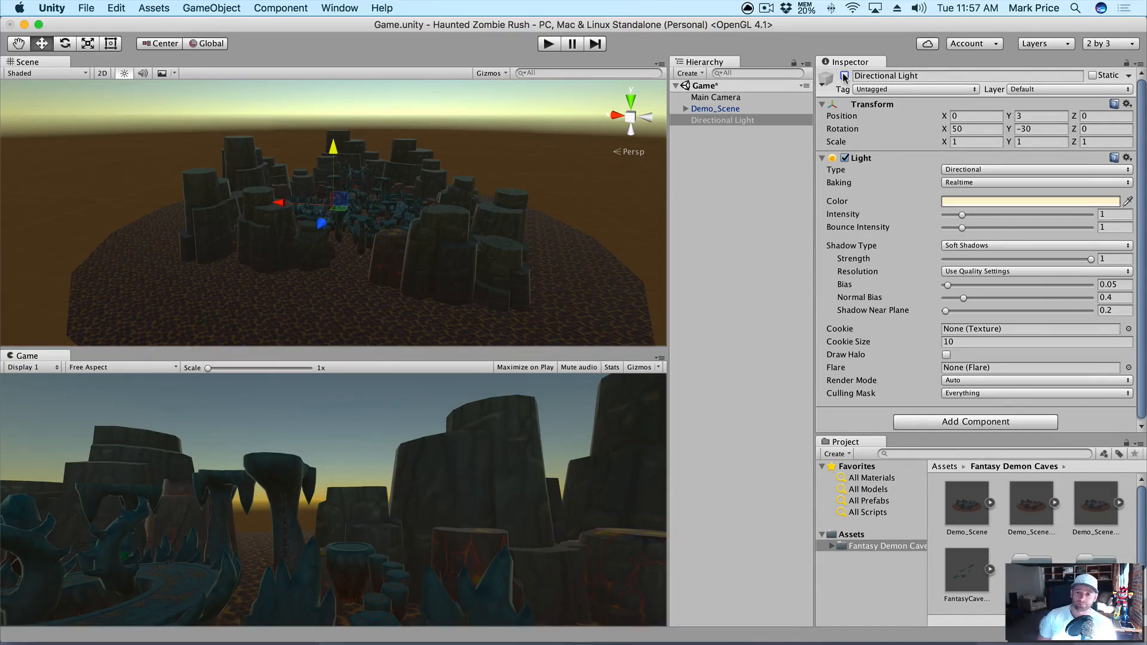
Open the Lighting settings and reposition them clear of the Scene view, keeping Skybox as the ambient source.
left_click(719, 116)
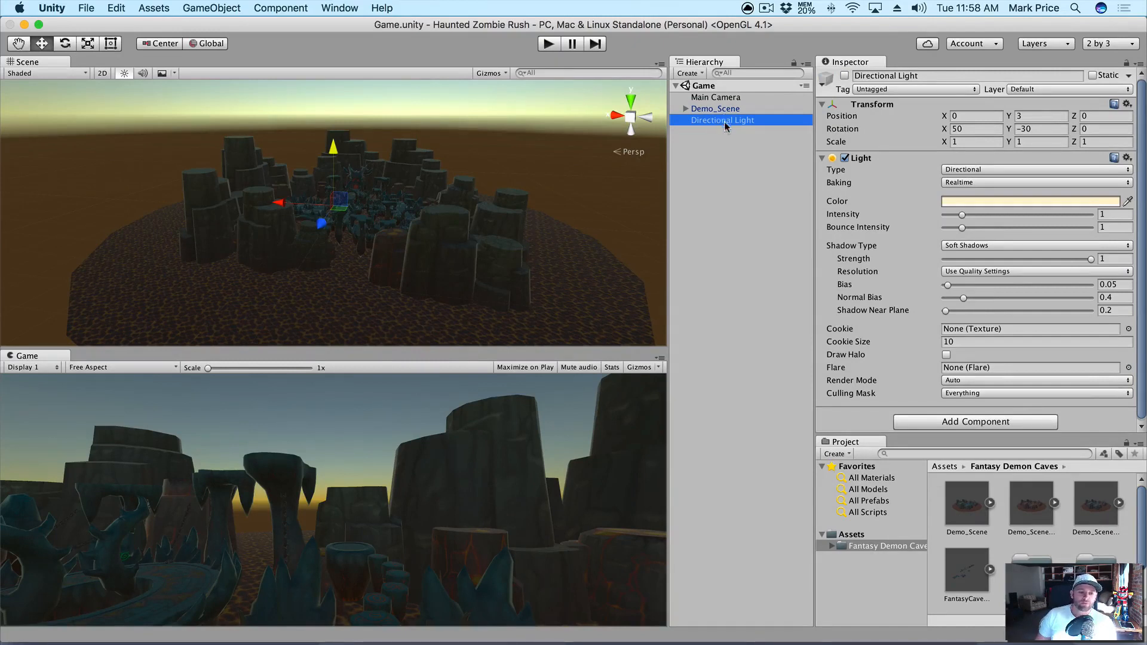
left_click(338, 8)
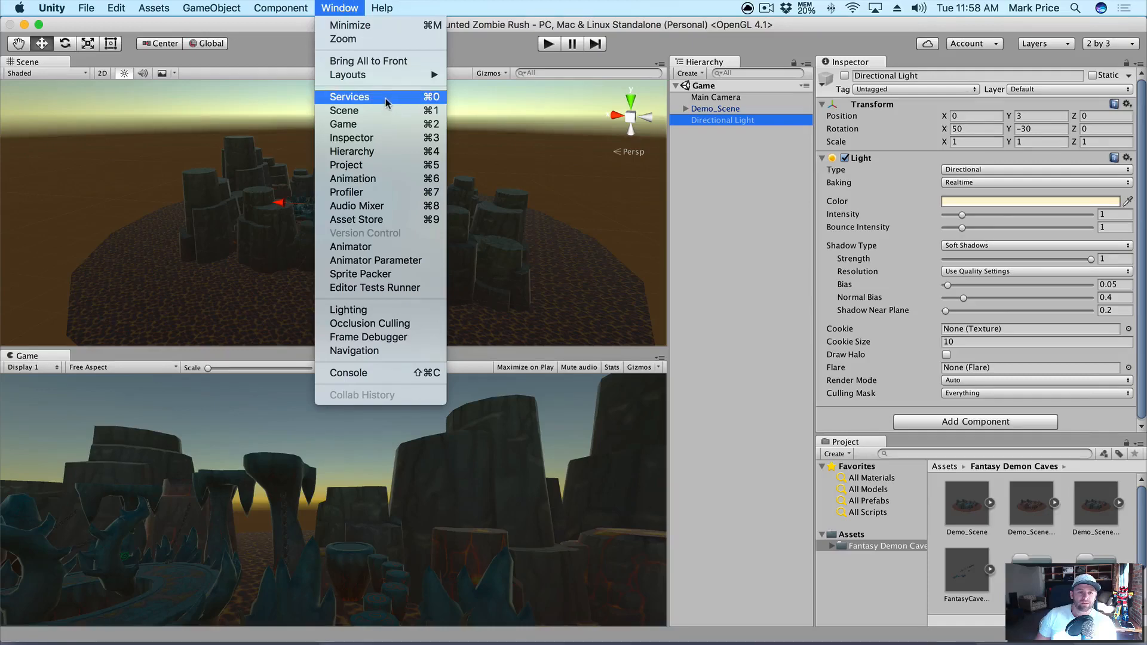
left_click(383, 310)
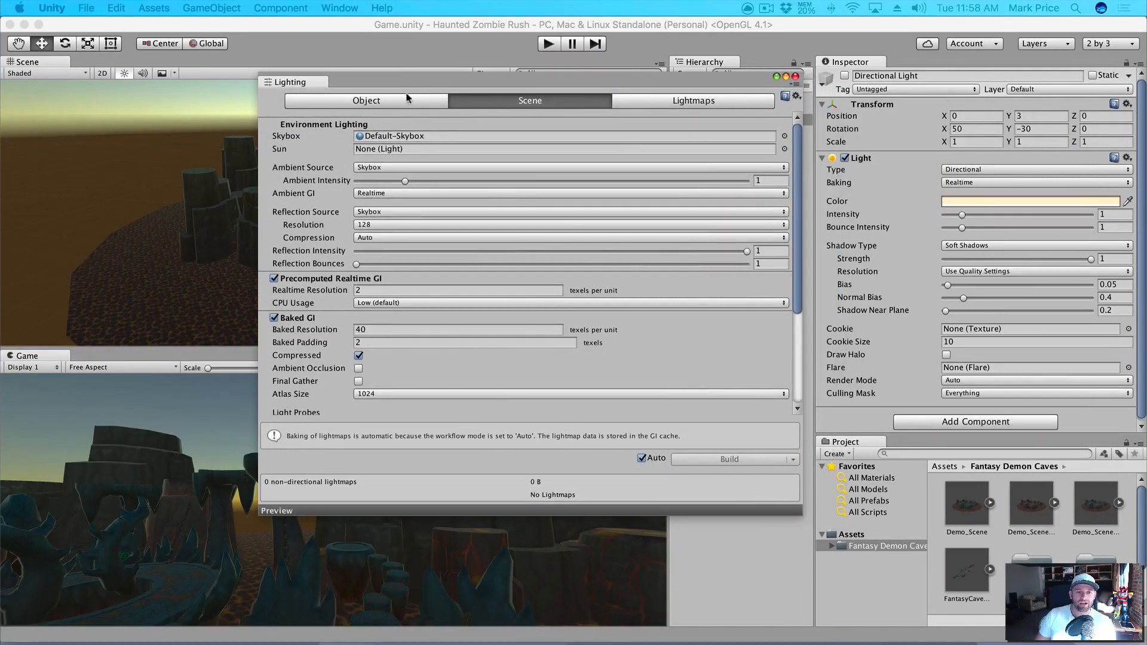
left_click_drag(406, 77, 651, 65)
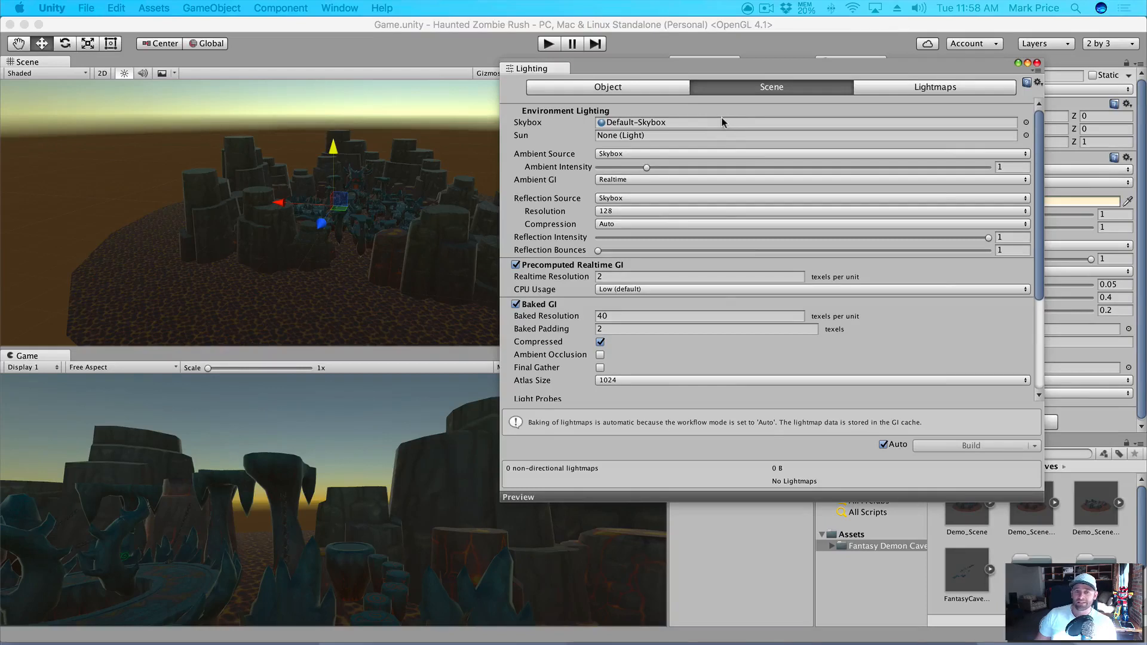
left_click(607, 155)
left_click(699, 151)
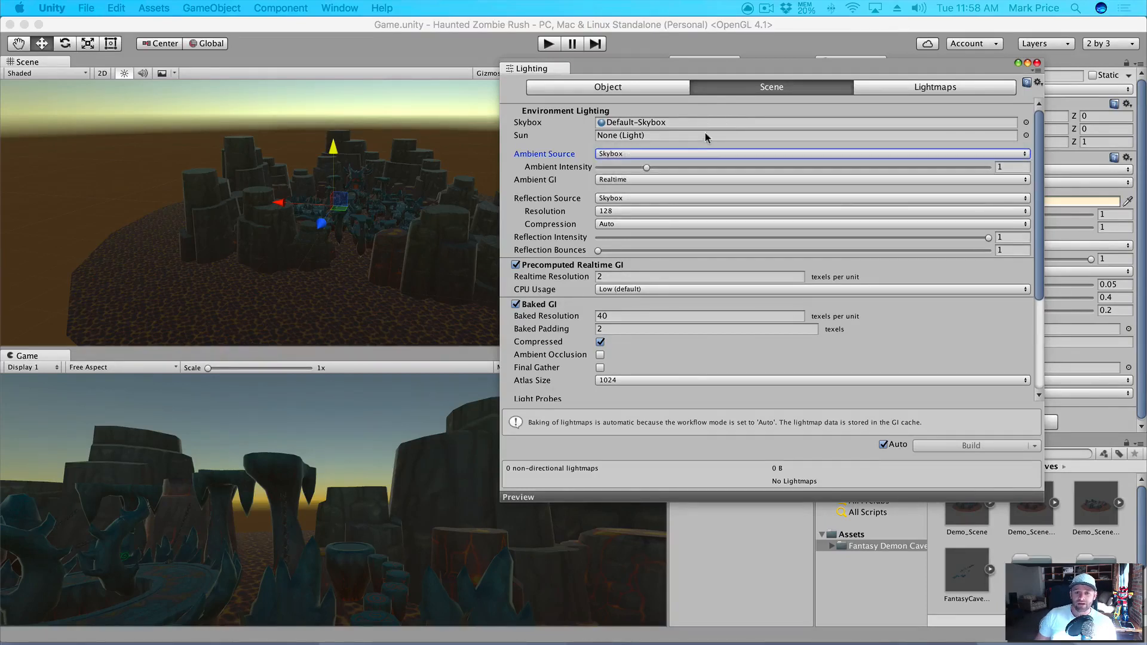
Set the environment skybox material to None and close the Lighting settings.
left_click(1026, 121)
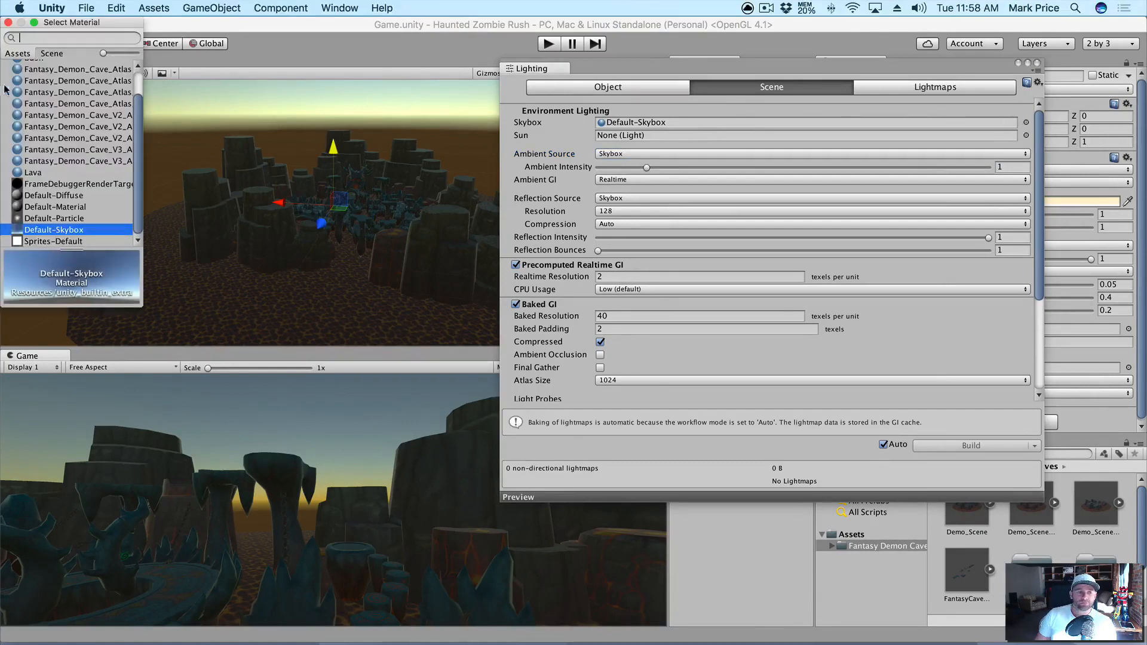
scroll(83, 144, "up", 3)
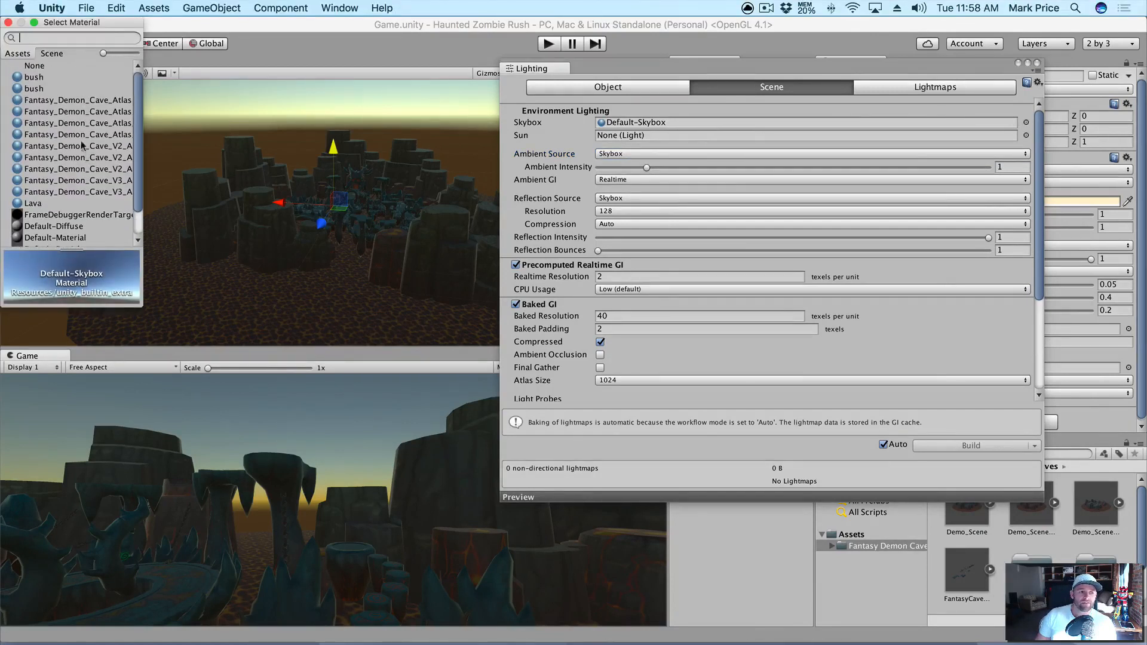
scroll(38, 180, "down", 3)
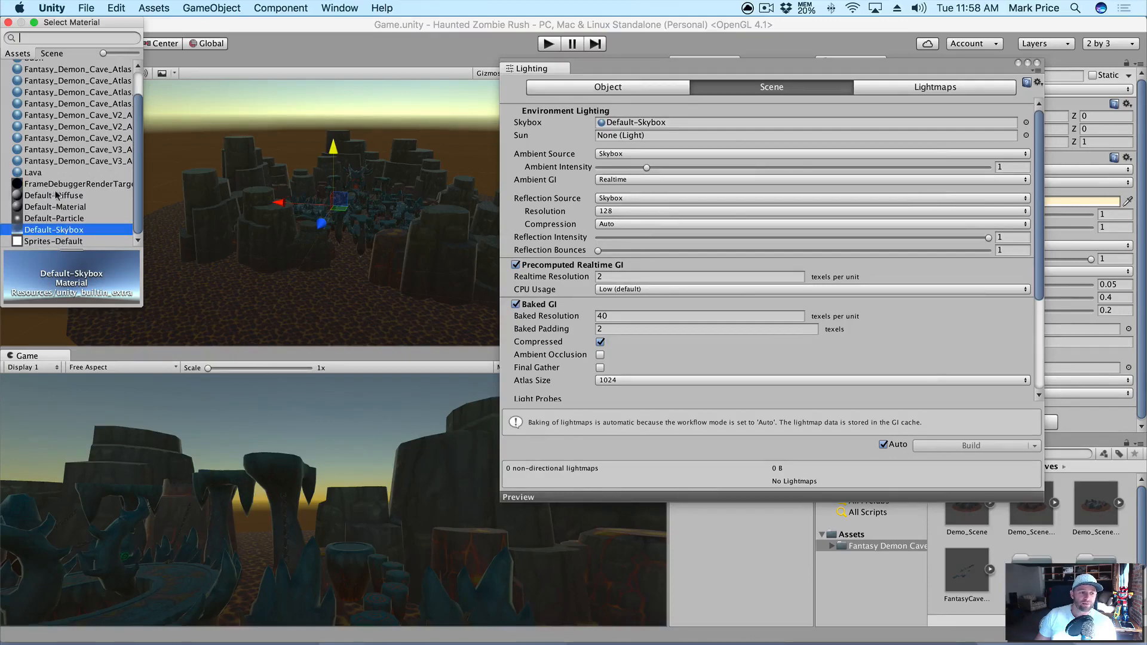
scroll(57, 185, "up", 3)
left_click(49, 66)
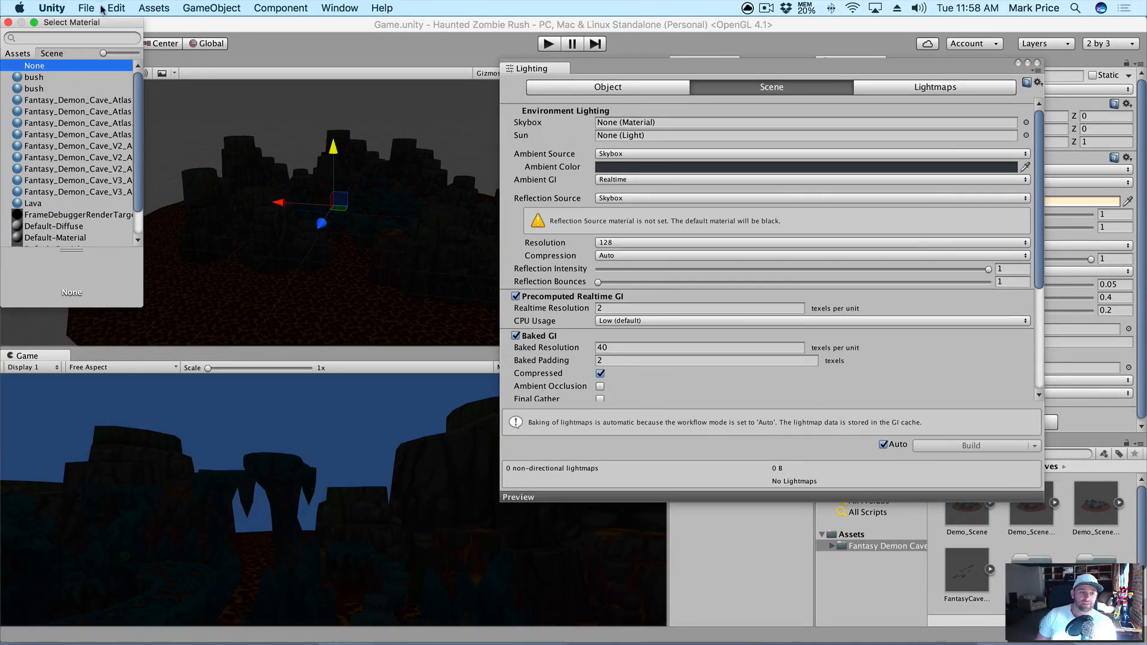
left_click(9, 23)
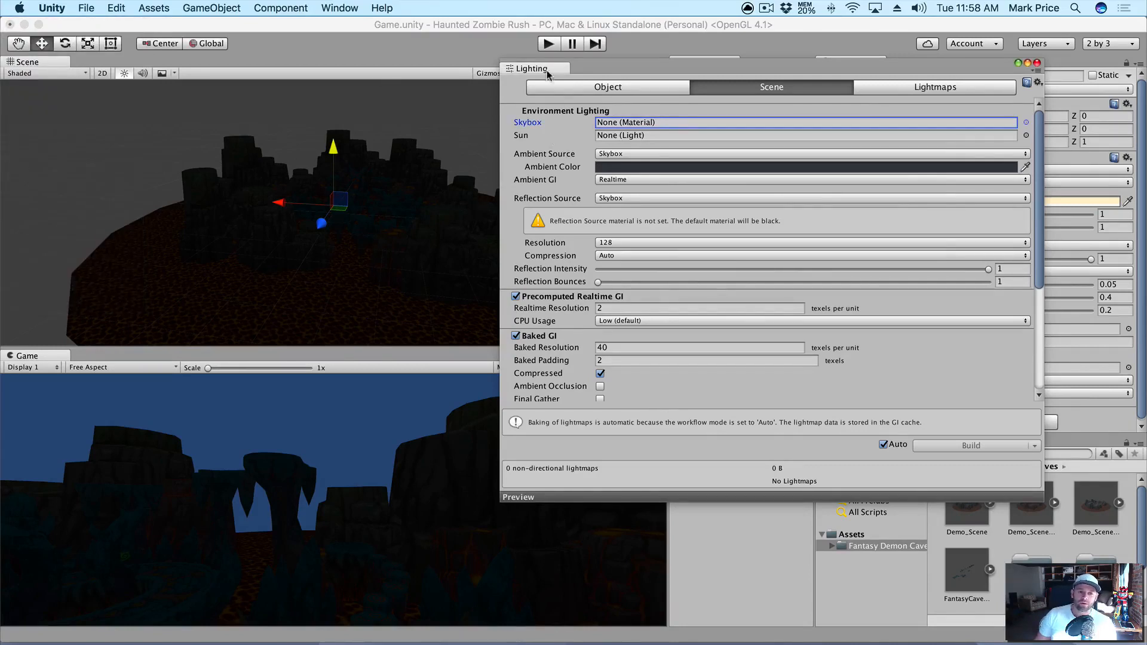
left_click(1037, 63)
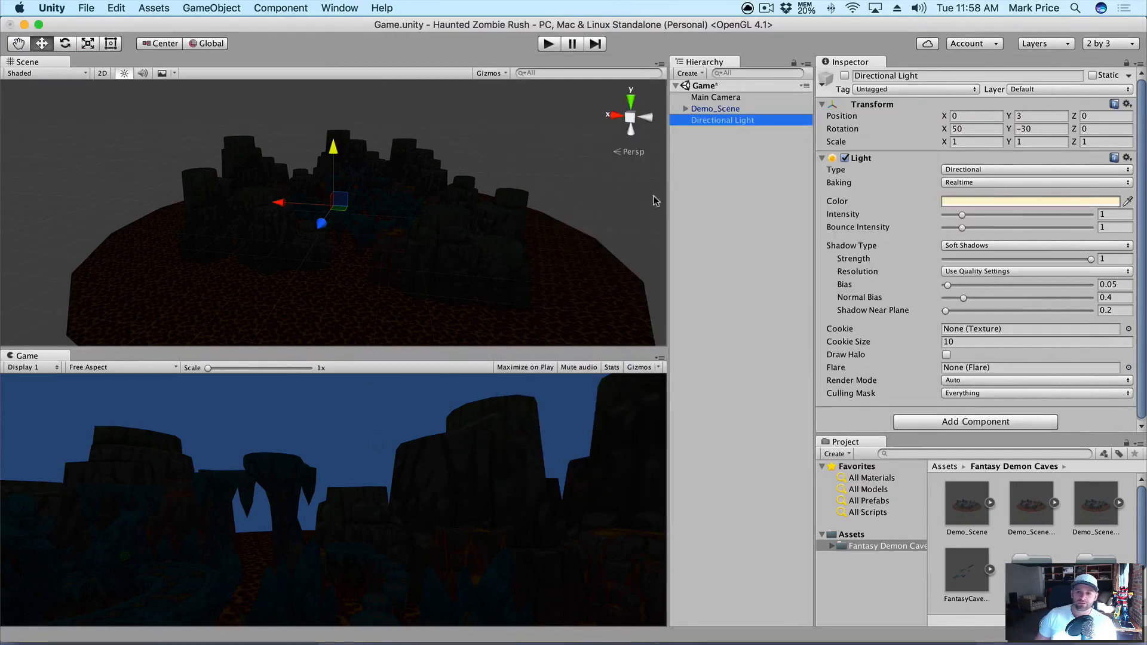
Switch off scene lighting in the Scene view, toggling it repeatedly to compare the lit and unlit appearance.
left_click(736, 88)
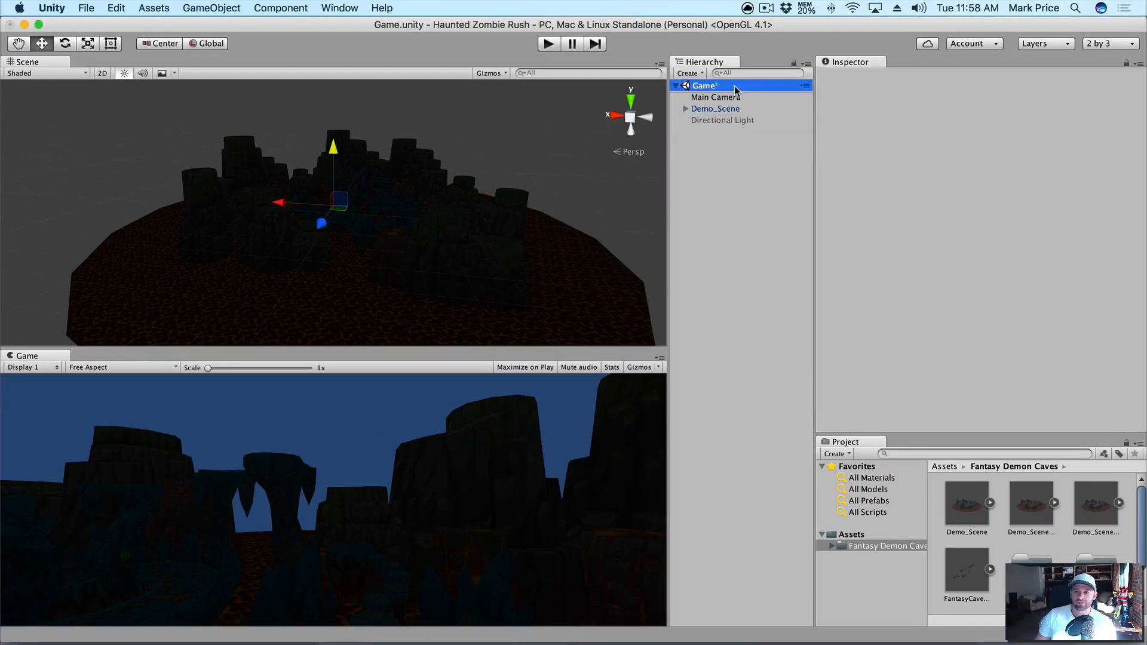
left_click(727, 120)
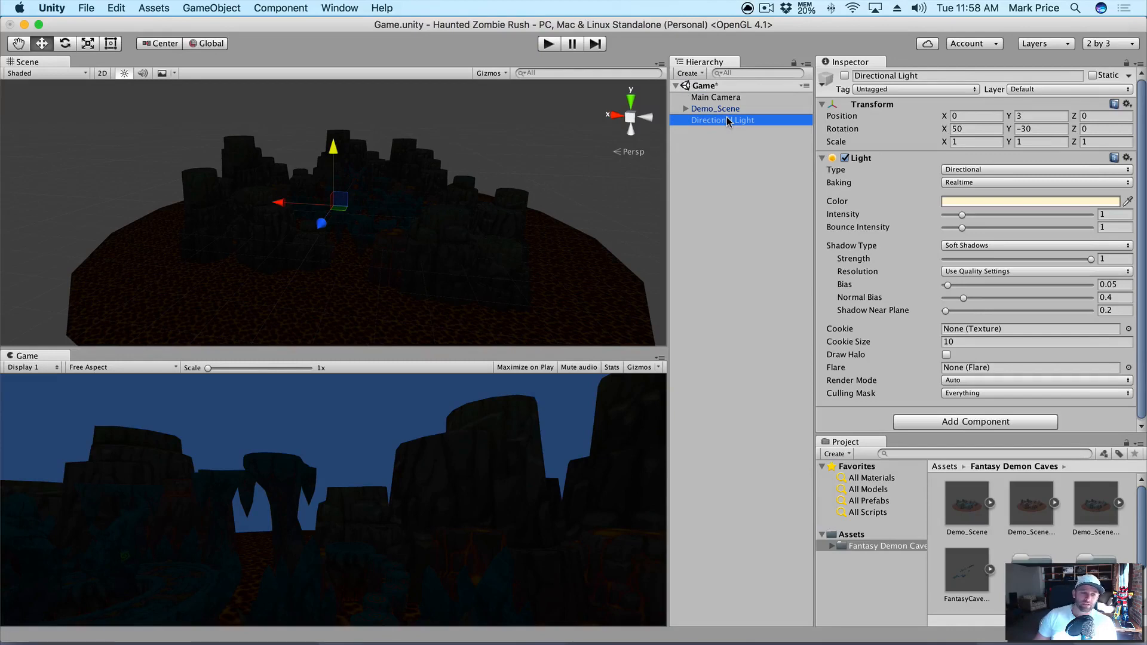
left_click(124, 73)
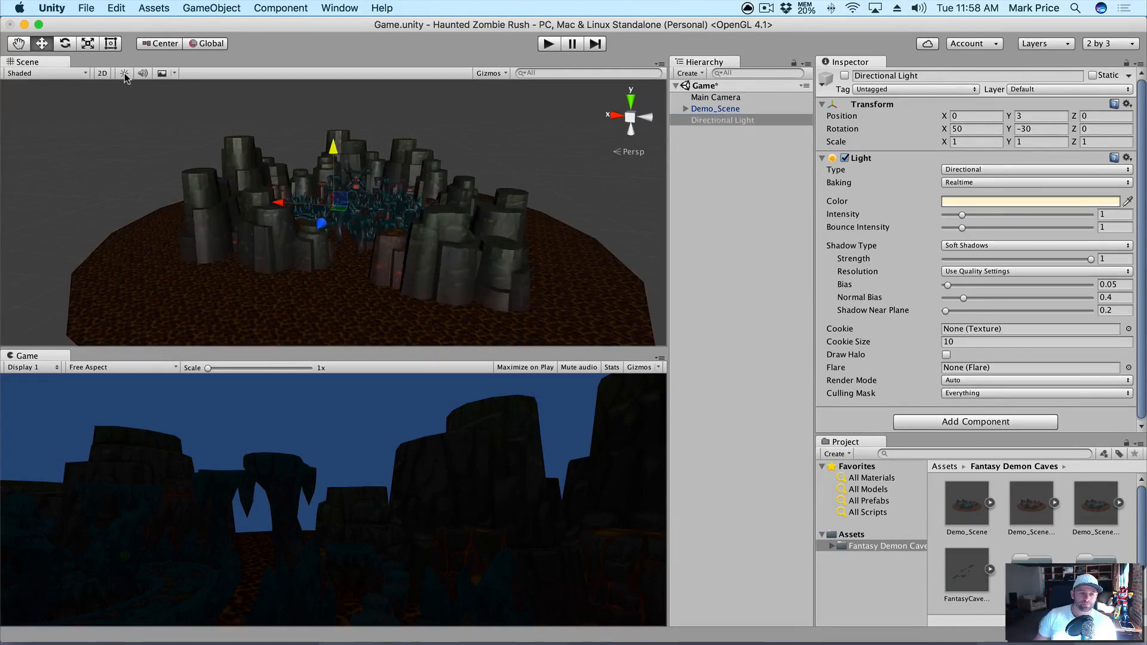
left_click(124, 73)
left_click(125, 73)
left_click(125, 73)
left_click(126, 74)
left_click(125, 73)
left_click(125, 73)
left_click(125, 73)
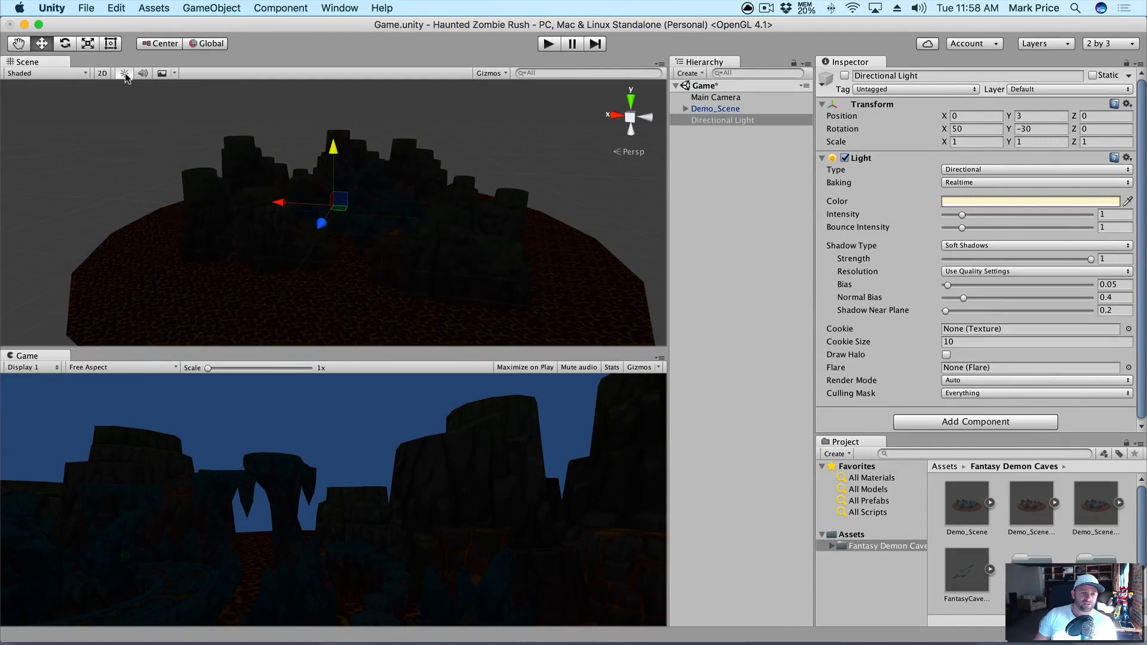
left_click(125, 73)
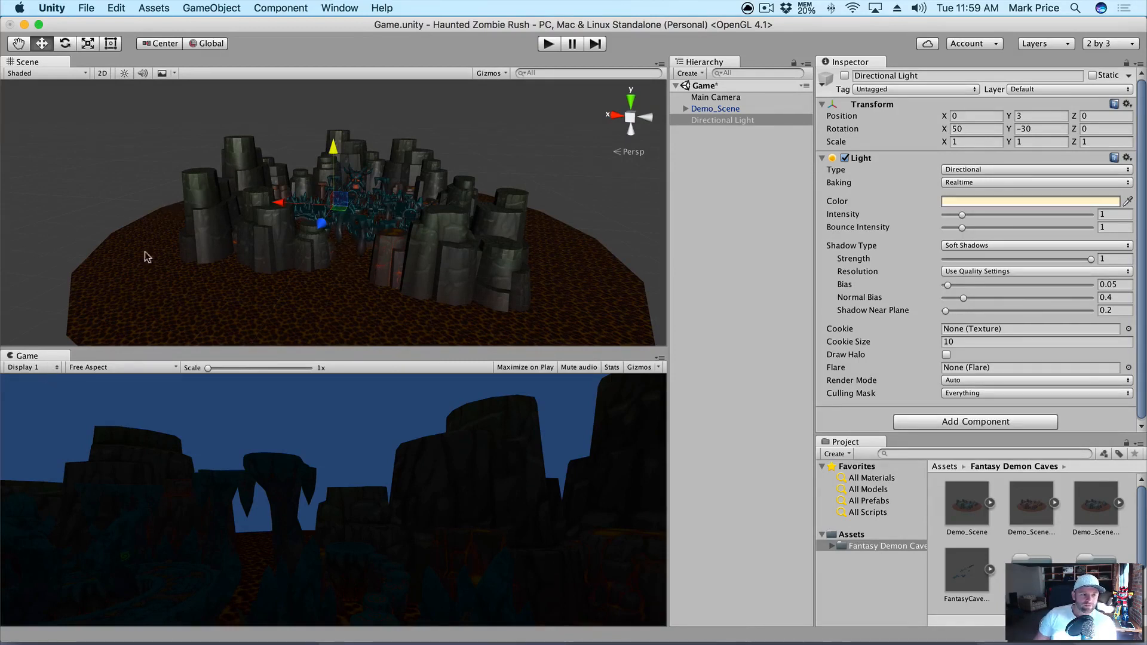
Enable the Directional Light again.
left_click(845, 75)
left_click(844, 76)
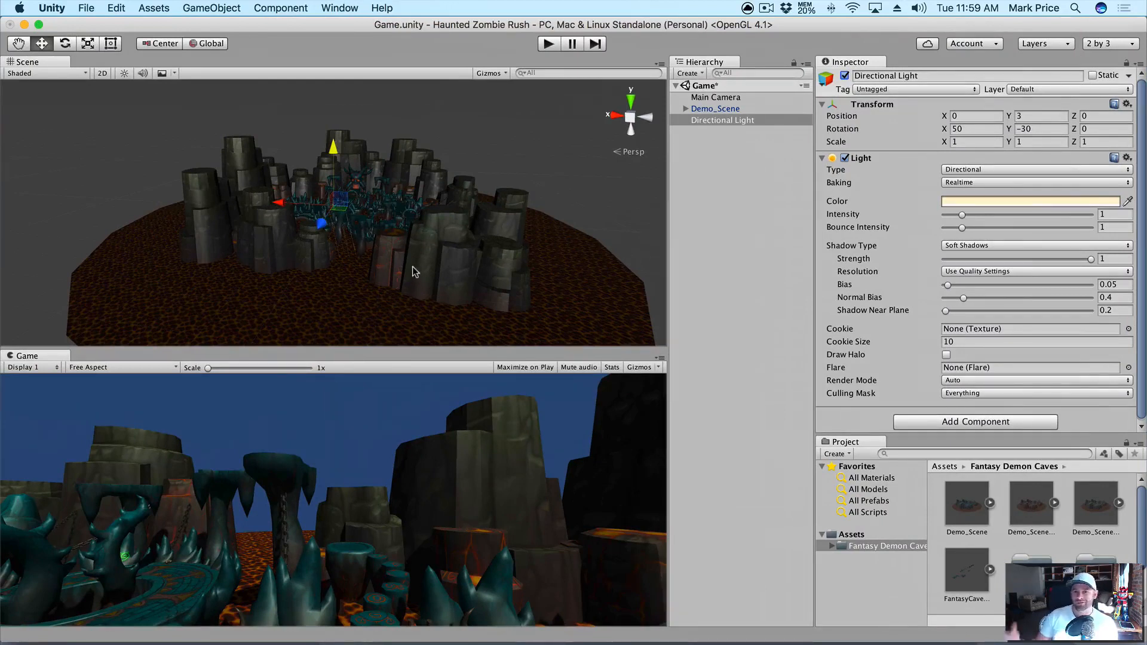
Rotate Demo_Scene around the Y axis to about -165.3 degrees so the demon statue faces the Main Camera.
left_click(717, 97)
left_click_drag(420, 224, 122, 202, "alt")
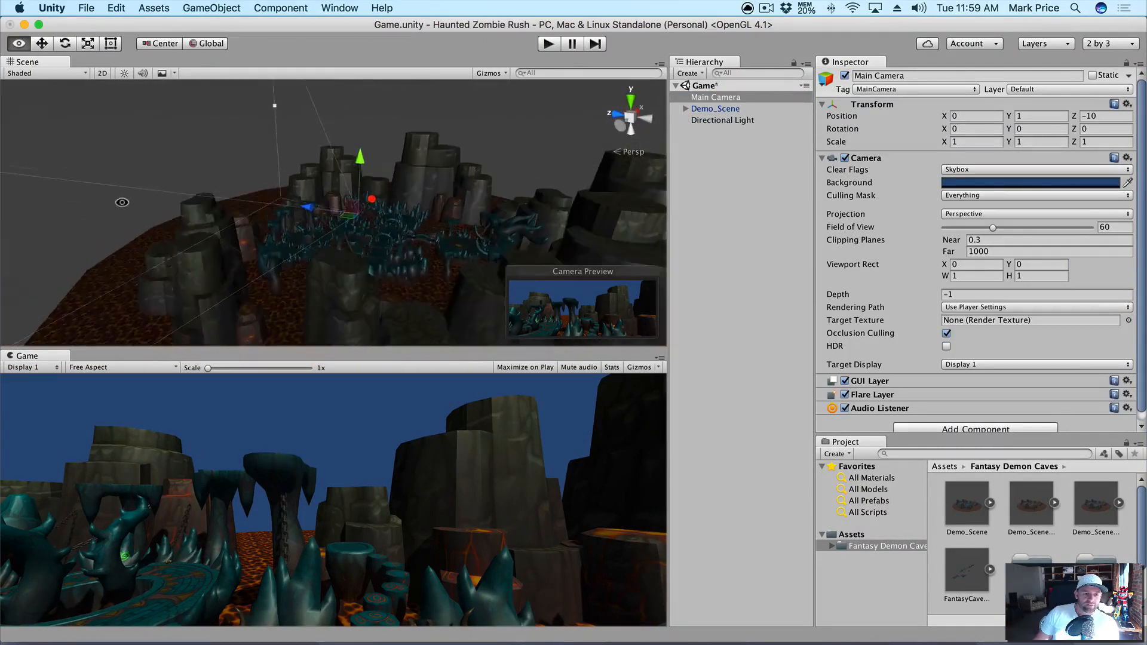
scroll(260, 177, "down", 3)
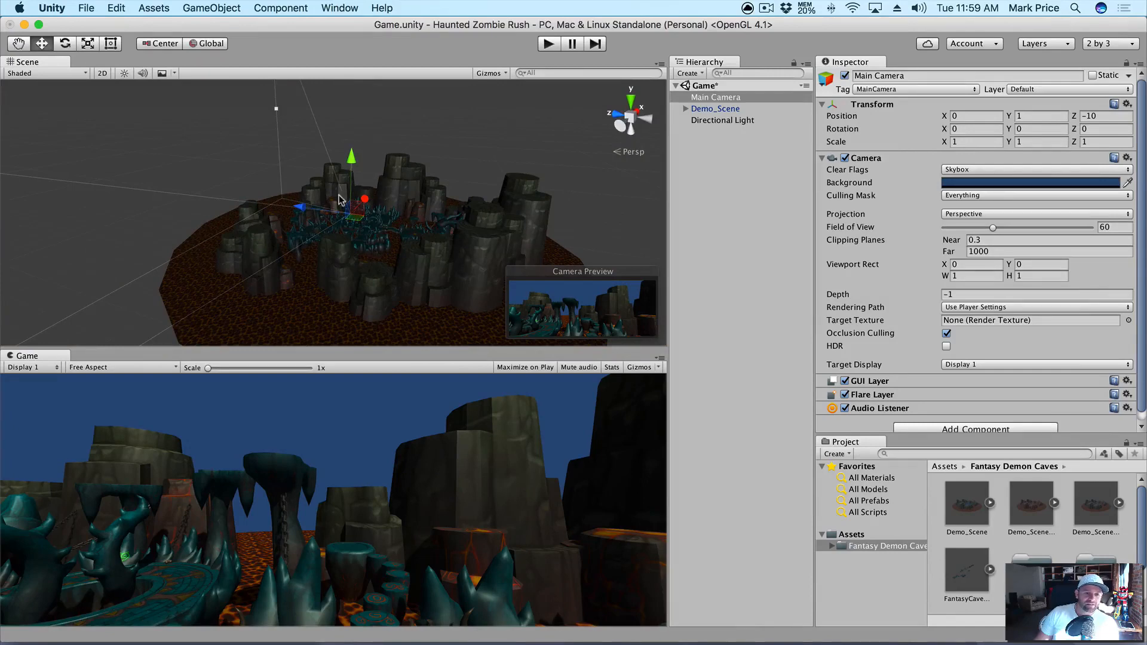
left_click(716, 109)
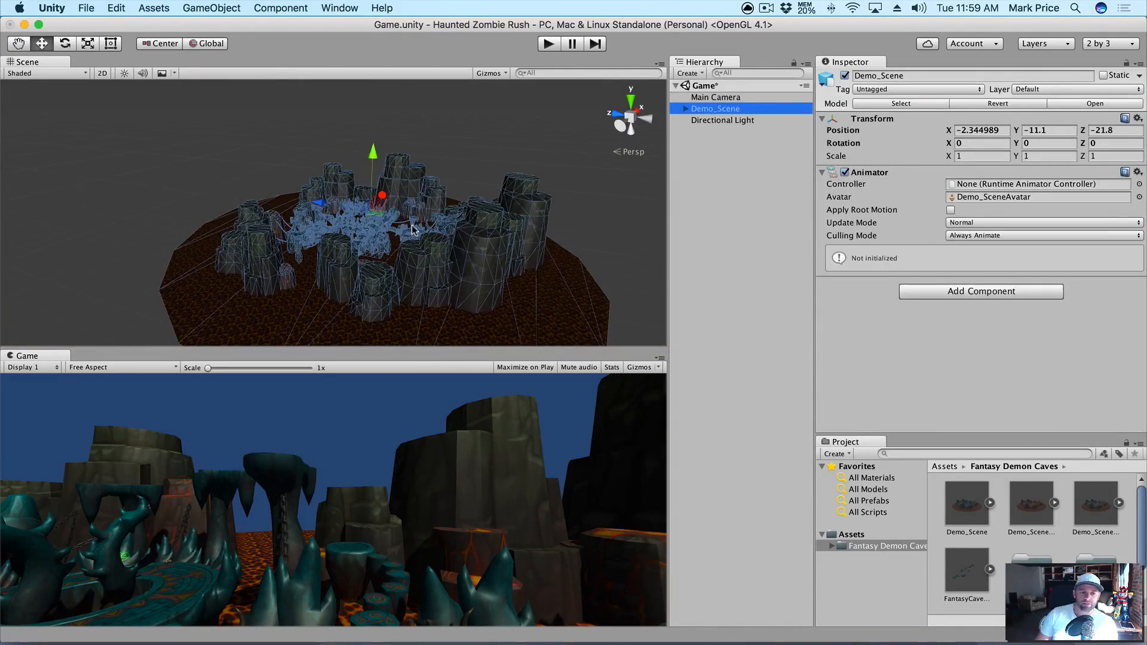
key("e")
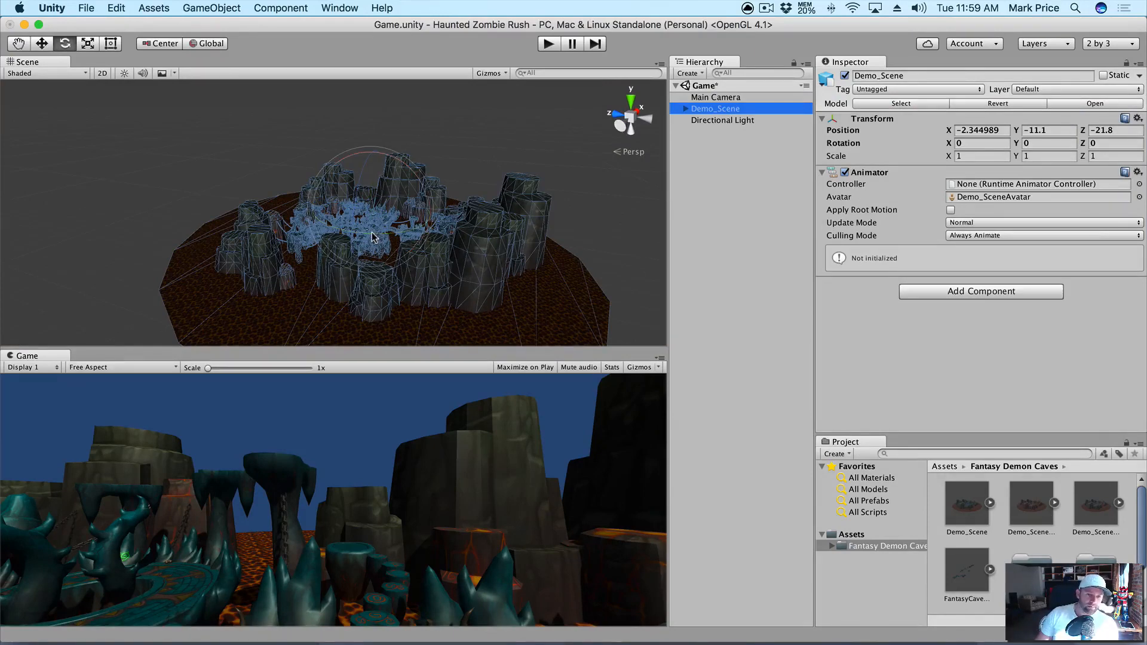
left_click_drag(371, 238, 750, 107)
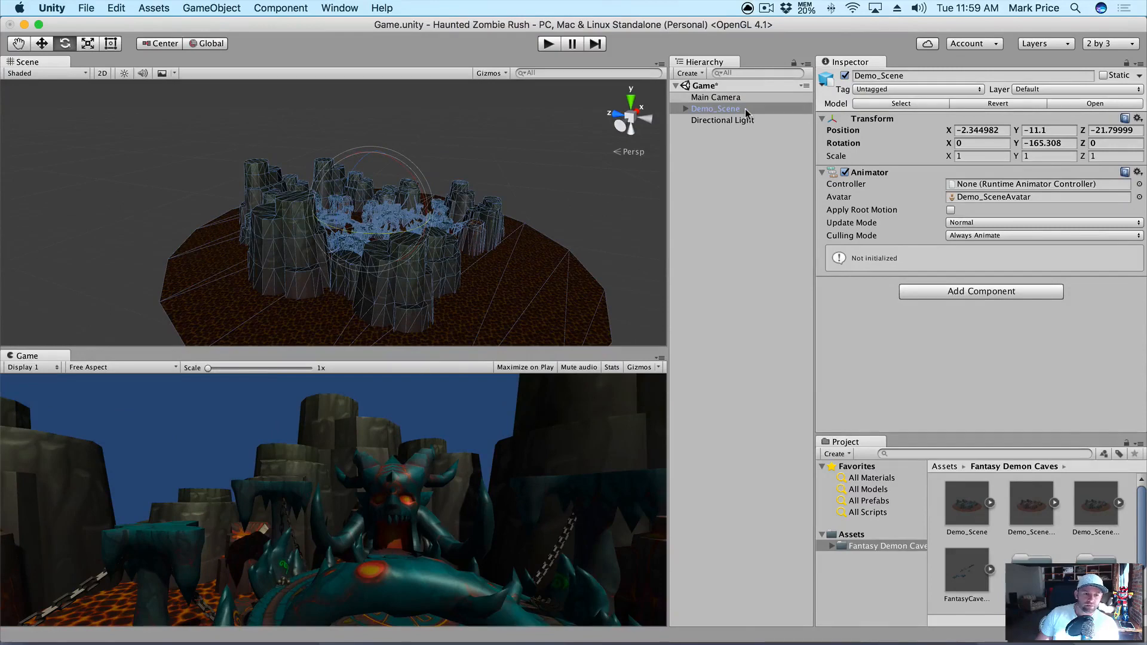
Move Demo_Scene to X -8 and rotate it to about -176 degrees on the Y axis.
left_click(724, 98)
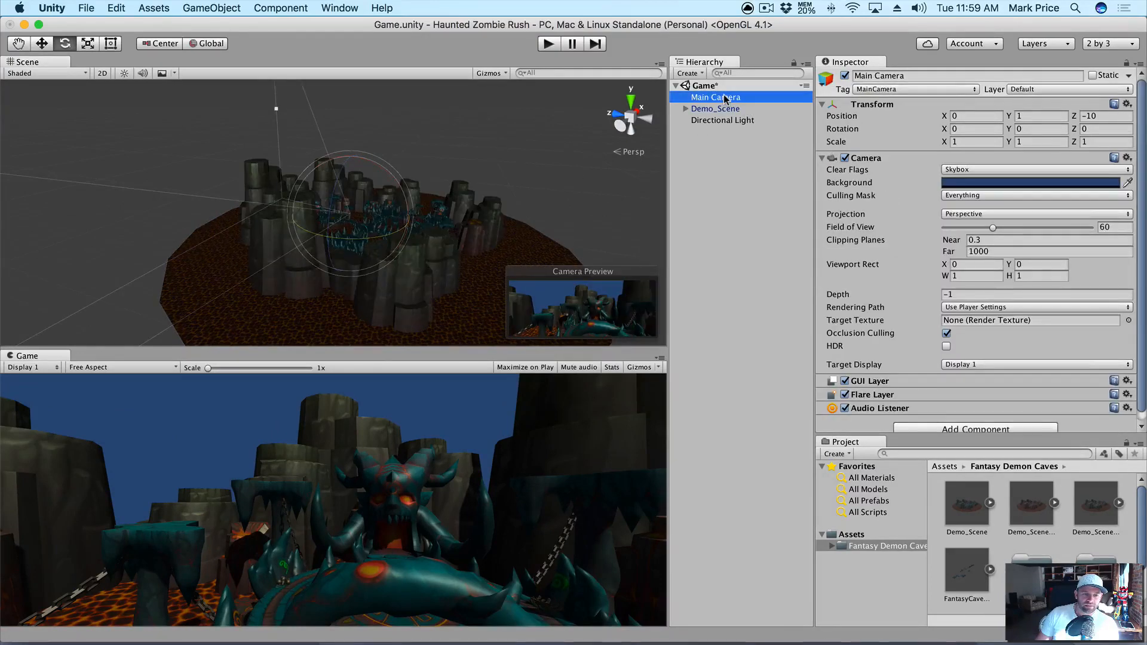
mouse_move(292, 222)
left_mouse_down("alt")
mouse_move(330, 298)
mouse_move(276, 235)
left_mouse_up("alt")
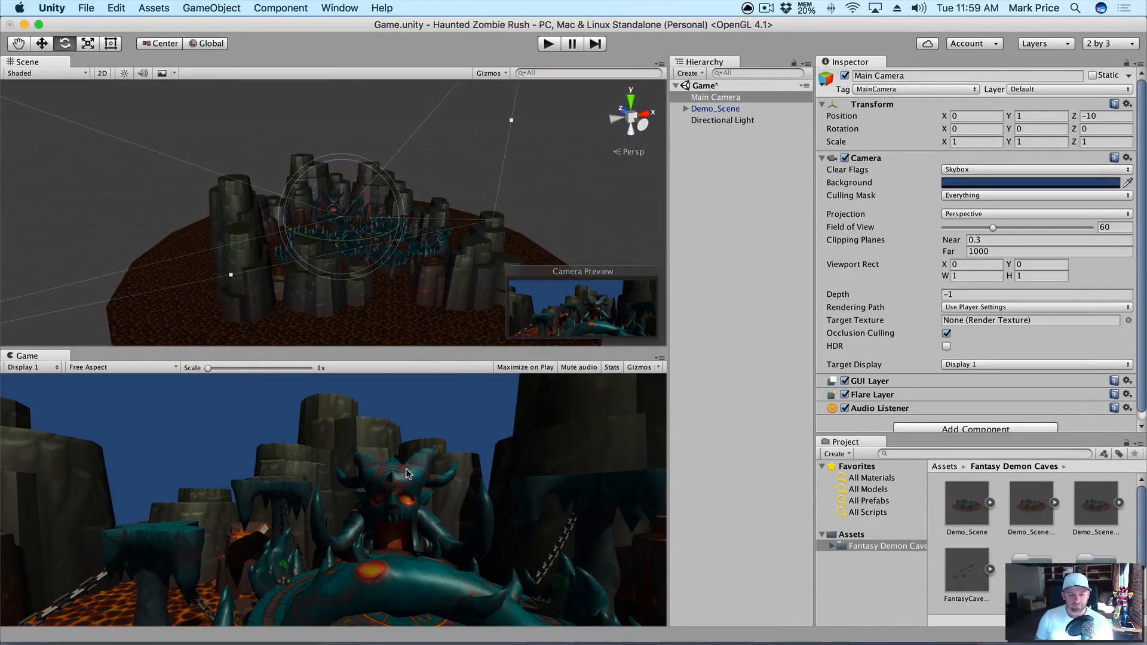
left_click(712, 109)
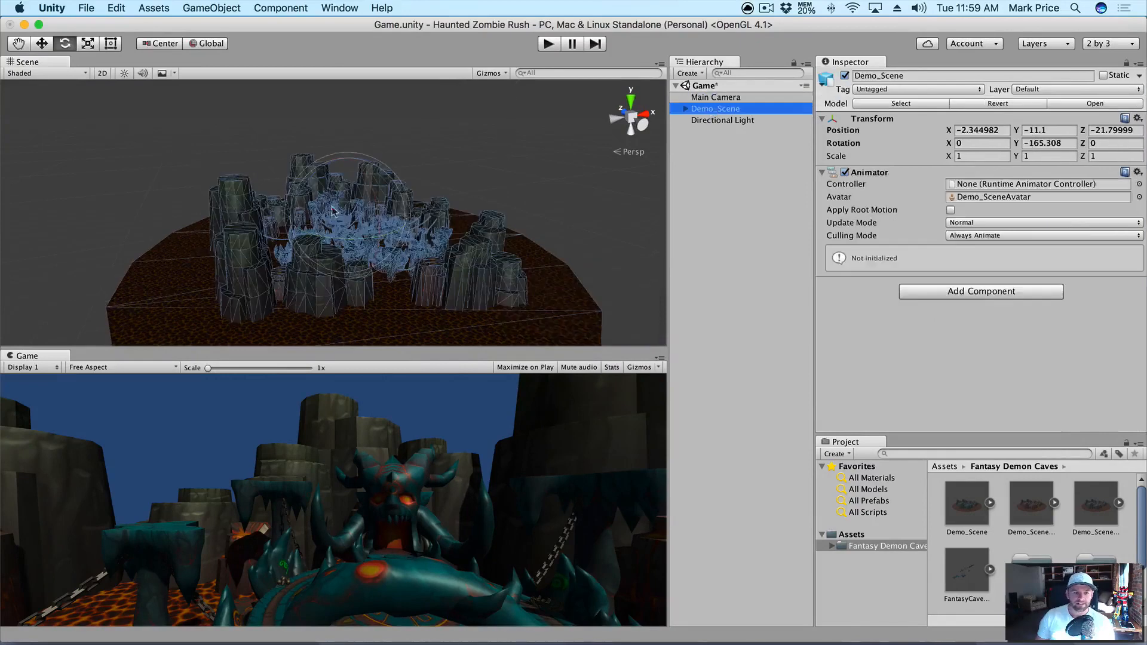
mouse_move(392, 213)
left_mouse_down()
mouse_move(382, 210)
mouse_move(403, 207)
mouse_move(380, 210)
left_mouse_up()
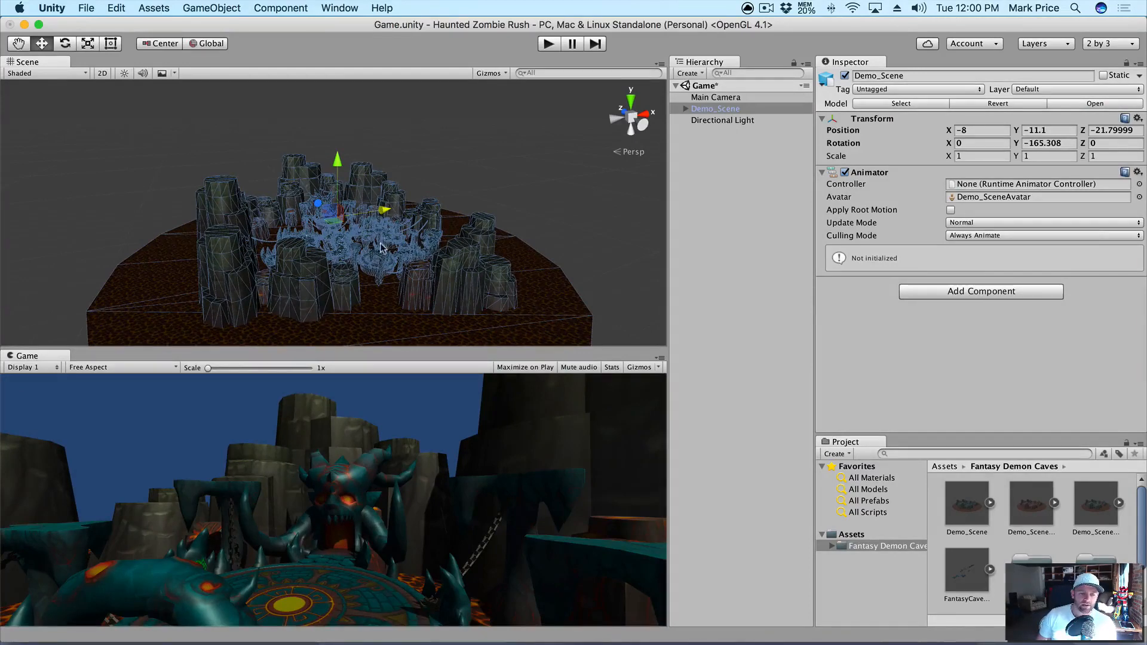
key("e")
left_click_drag(344, 243, 366, 236)
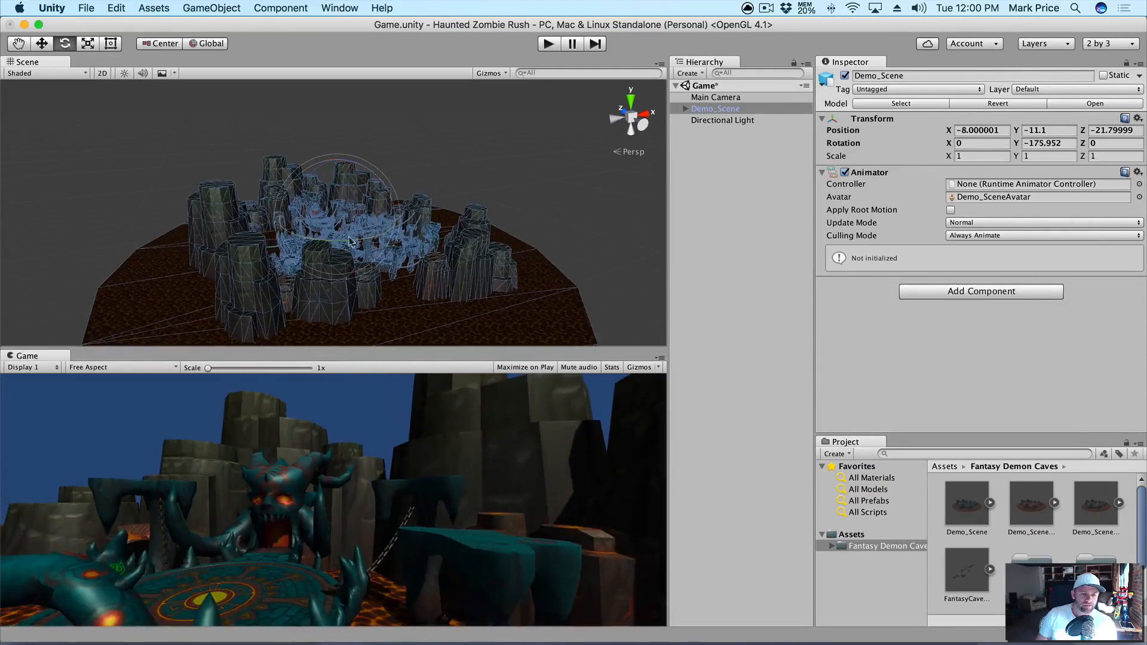
Rotate Demo_Scene to about -179.4 degrees on the Y axis and move it to X -0.6 and Z -13.
left_click(714, 98)
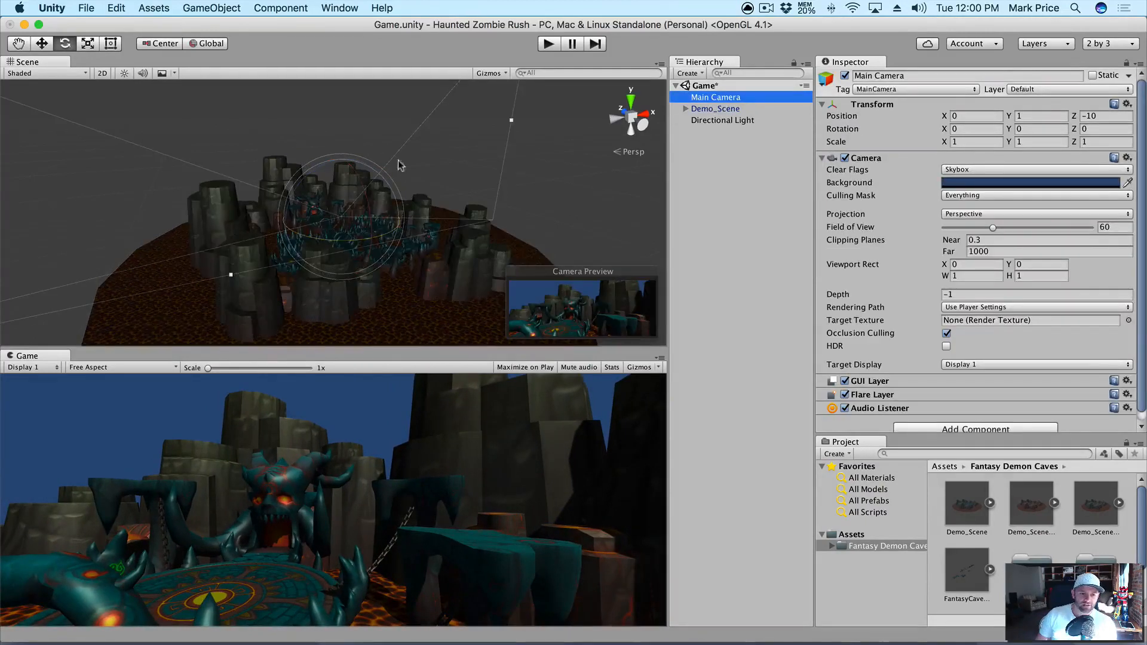
left_click_drag(397, 164, 320, 284, "alt")
scroll(343, 259, "up", 10)
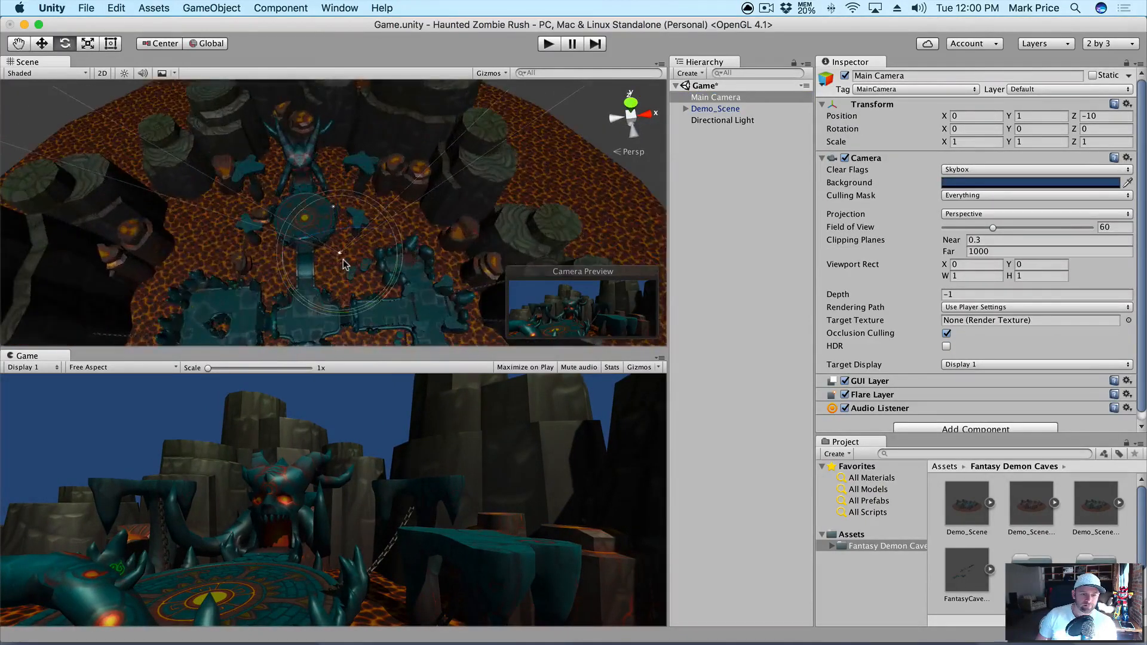
left_click_drag(361, 240, 413, 245, "alt")
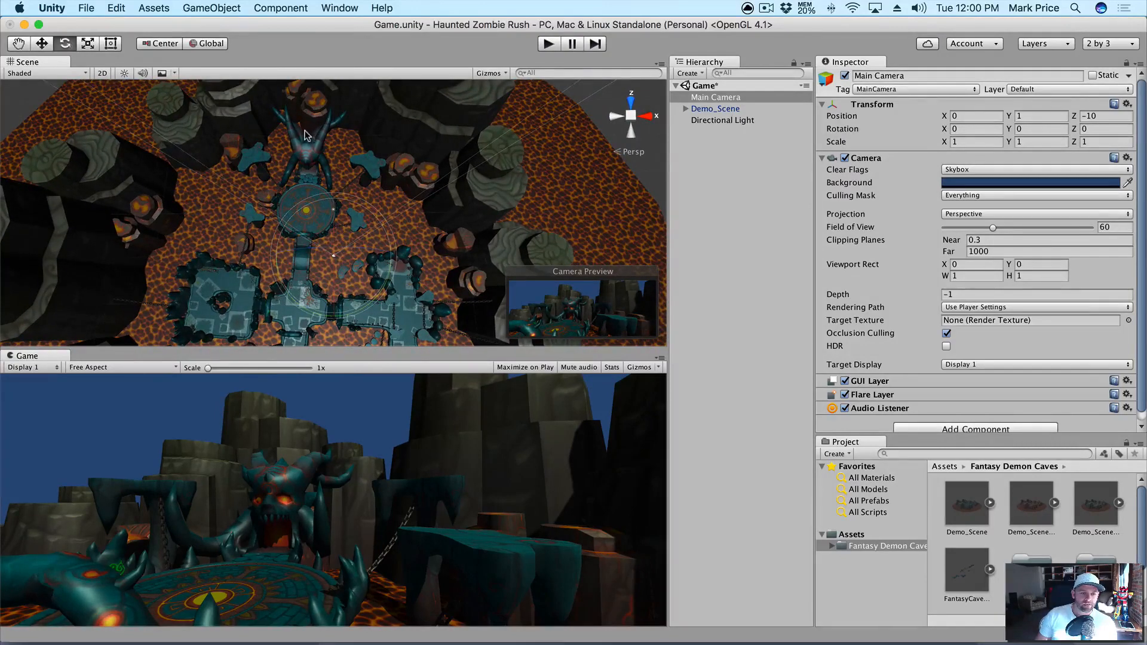
left_click(720, 109)
key("r")
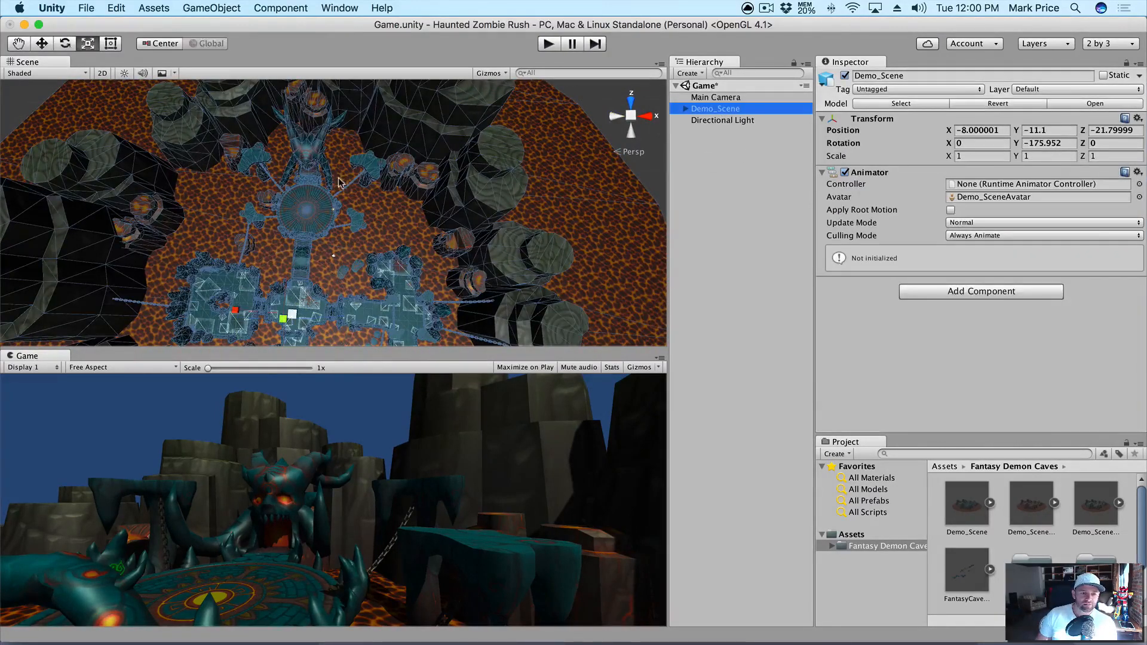
key("e")
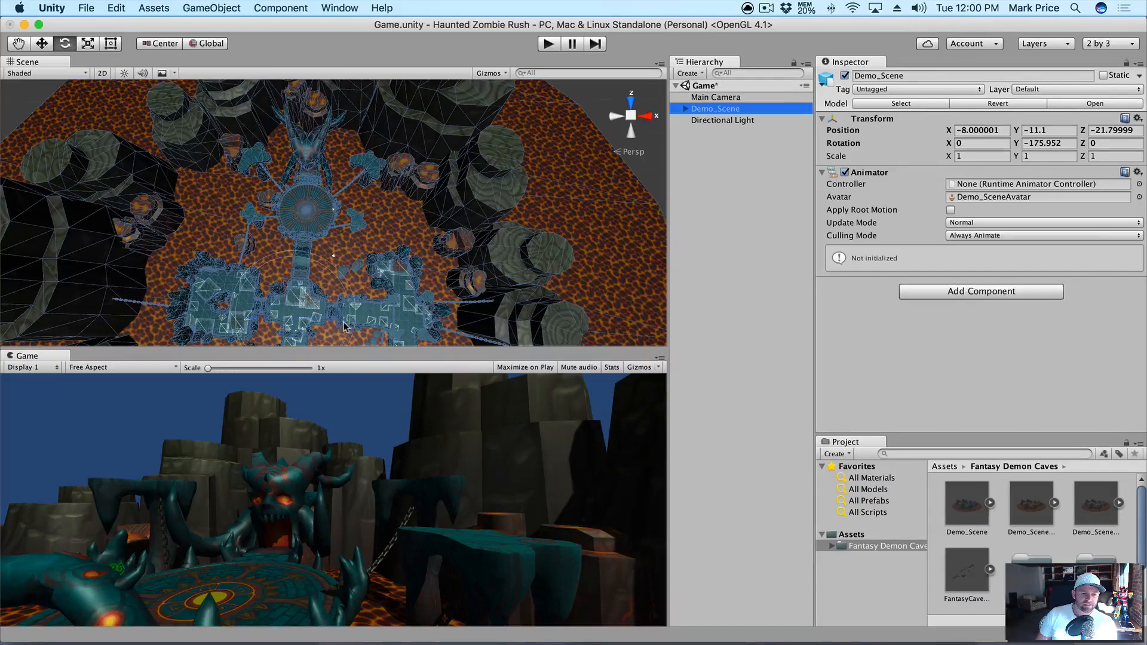
left_click_drag(349, 323, 381, 313)
key("w")
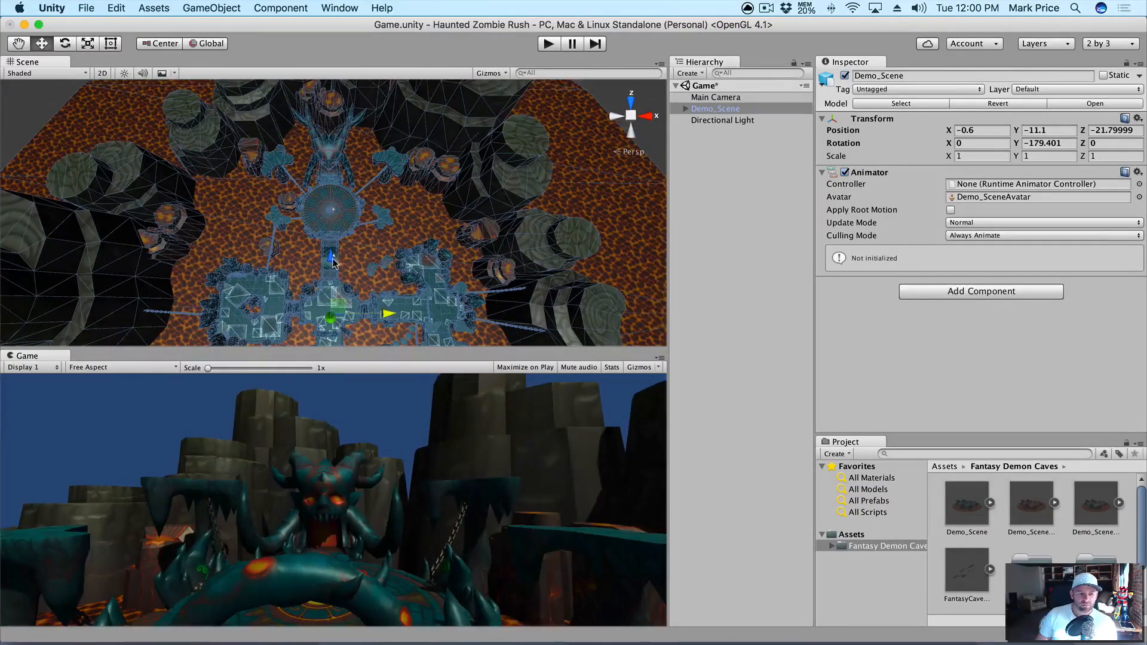
left_click_drag(336, 259, 328, 191)
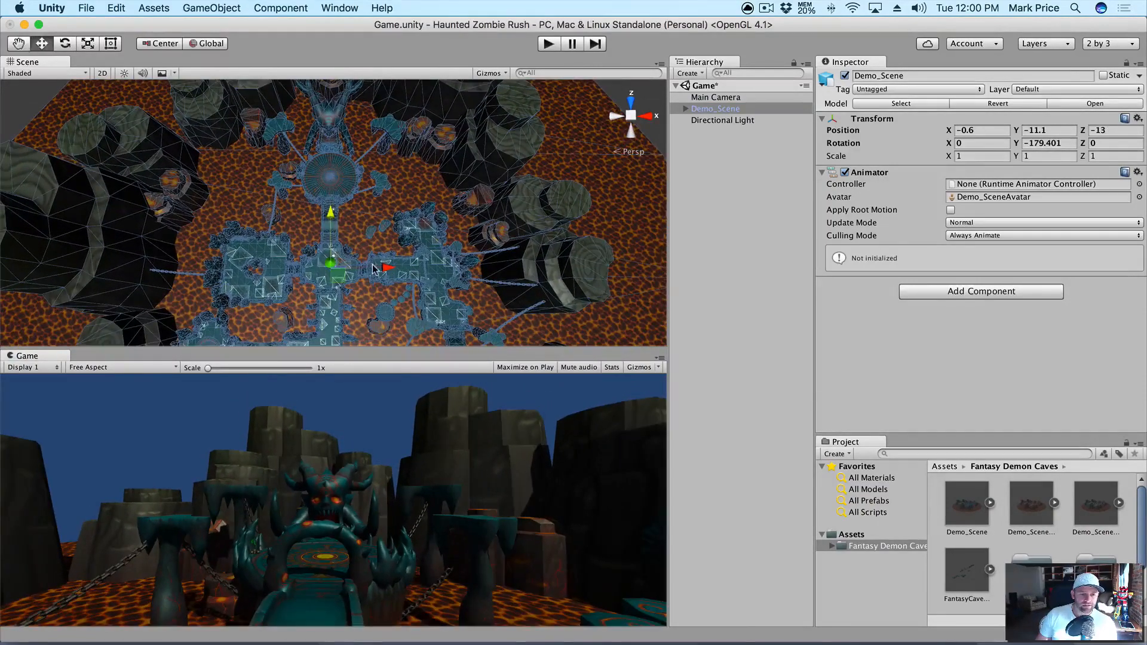
Rotate Demo_Scene to about -184.8 degrees on the Y axis and move it to X 0.4 and Z -9.3.
key("e")
left_click_drag(382, 294, 384, 282)
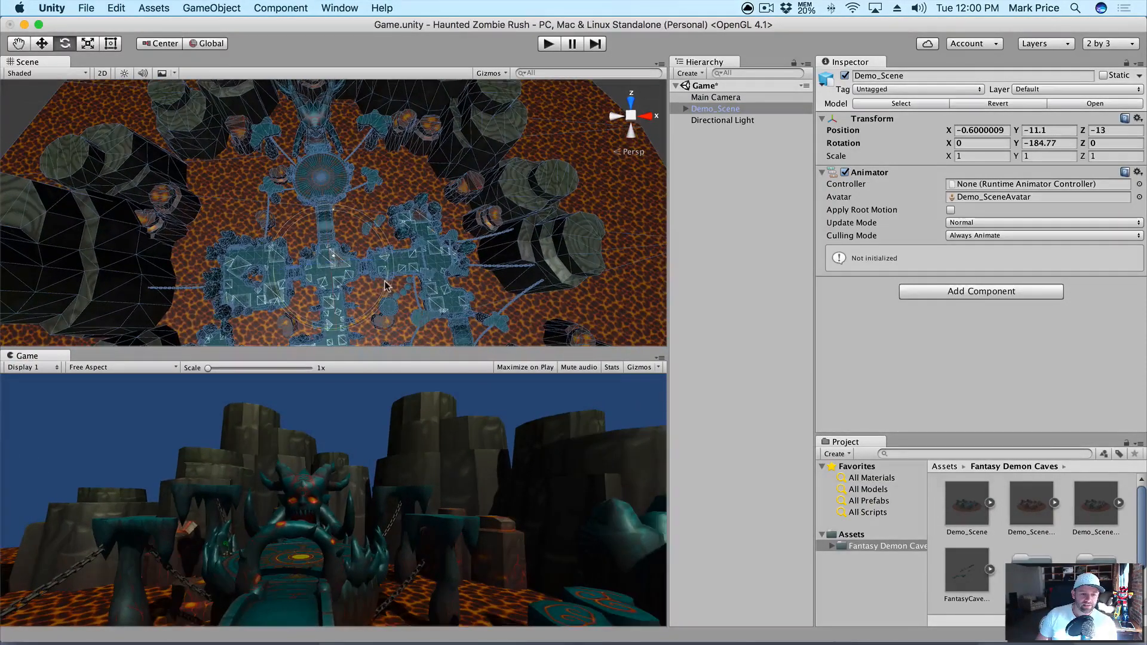
key("w")
mouse_move(329, 213)
left_mouse_down()
mouse_move(332, 192)
mouse_move(334, 200)
left_mouse_up()
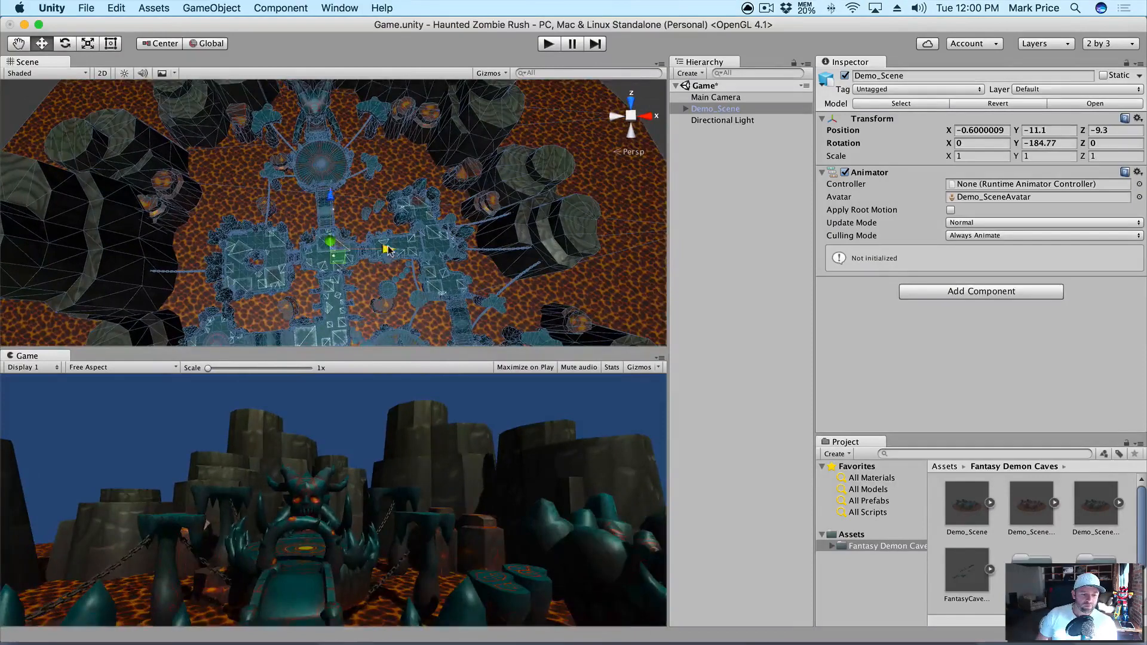
left_click_drag(386, 245, 391, 245)
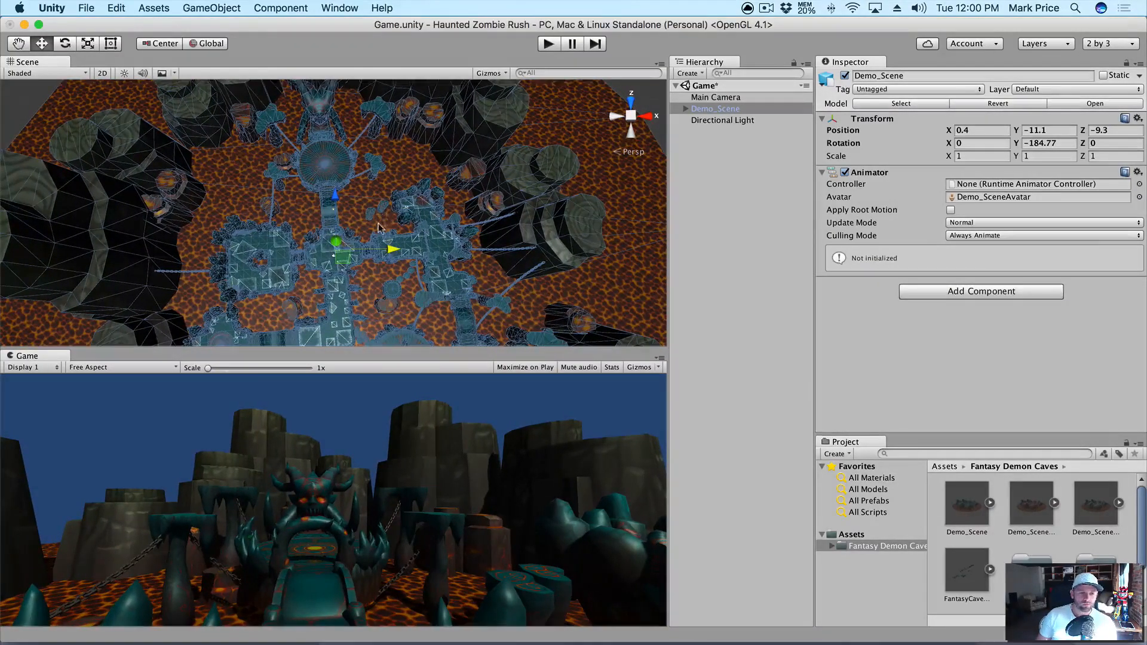
Examine from above which parts of the environment lie outside the Main Camera's field of view.
scroll(375, 232, "down", 3)
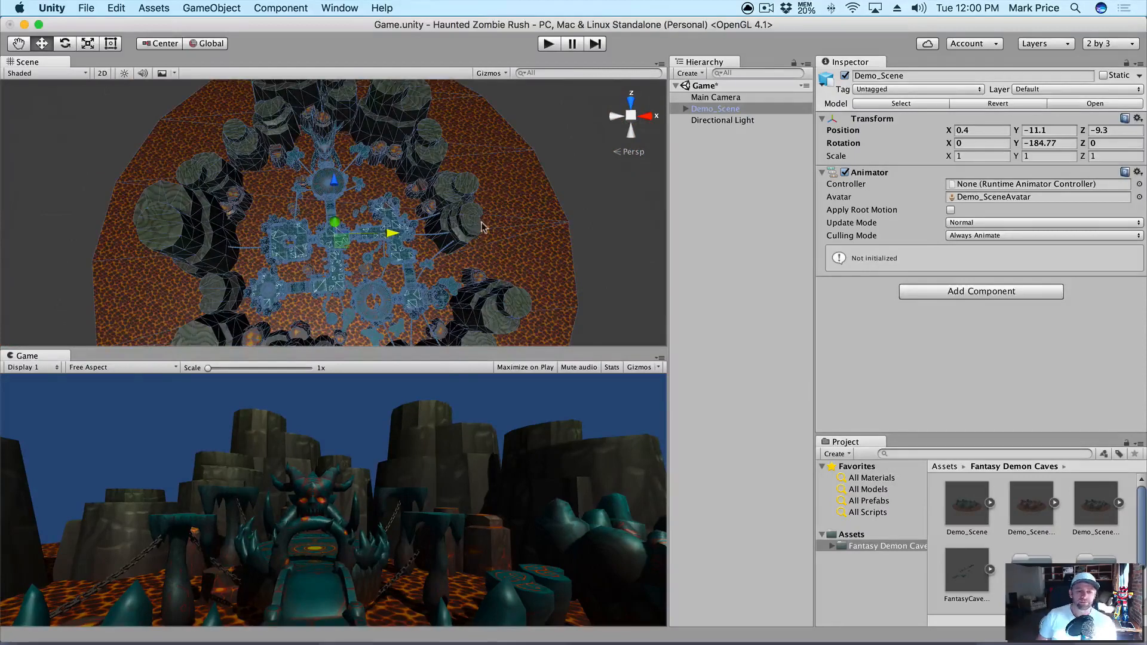
scroll(478, 233, "up", 1)
scroll(414, 225, "down", 2)
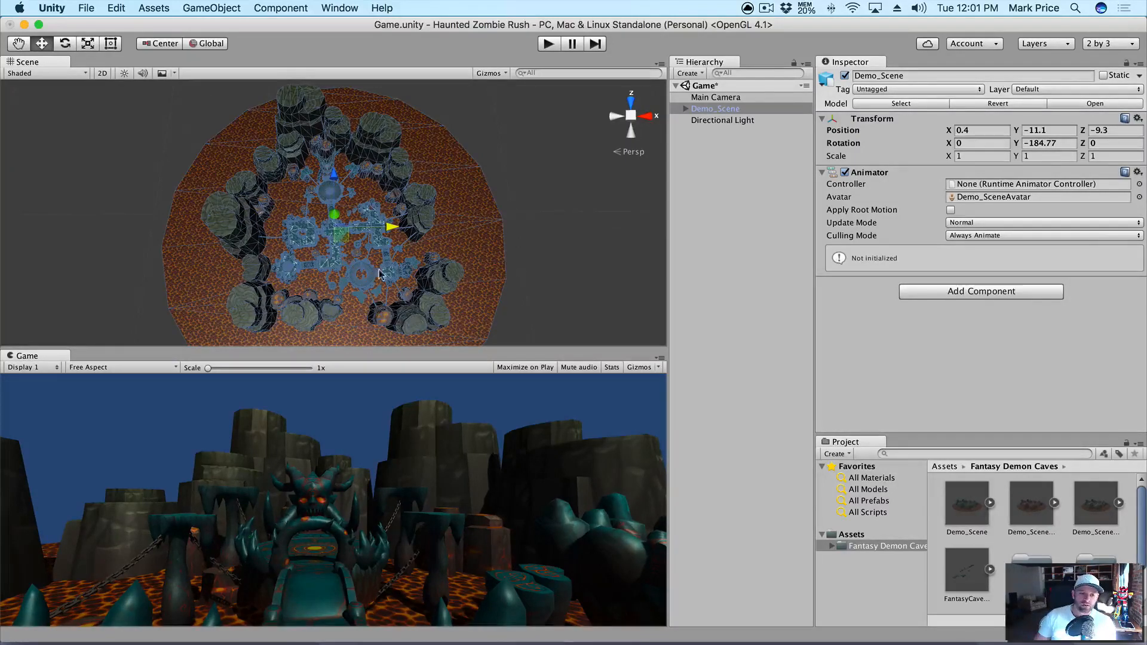
left_click(705, 86)
left_click(716, 96)
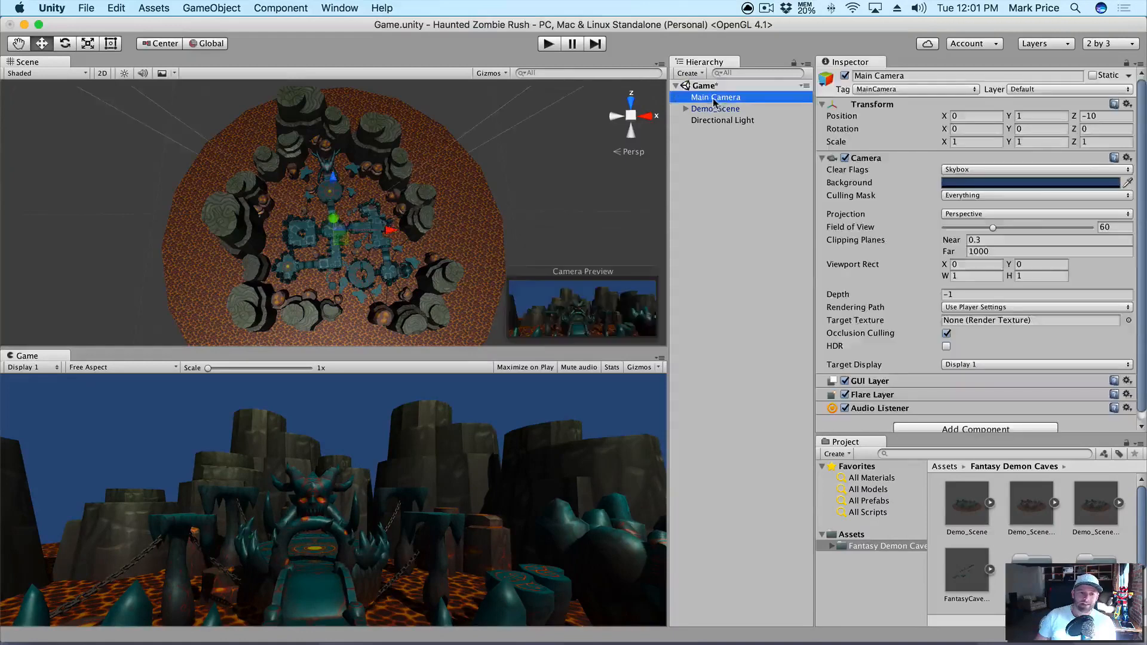
scroll(417, 277, "down", 3)
left_click(431, 316)
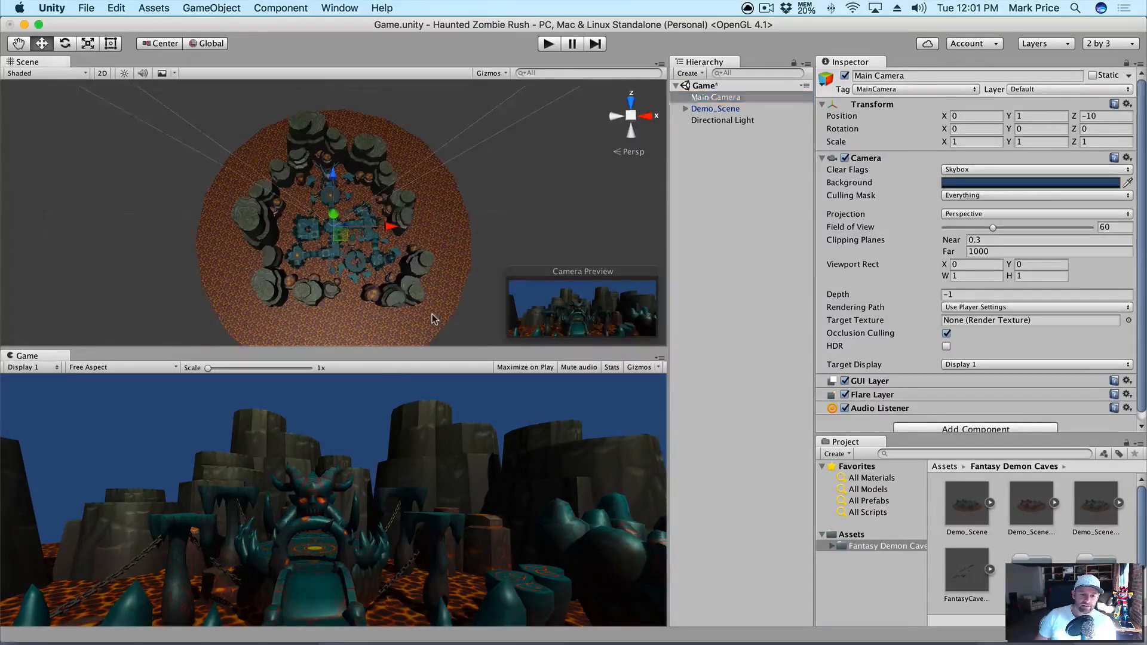
left_click(413, 292)
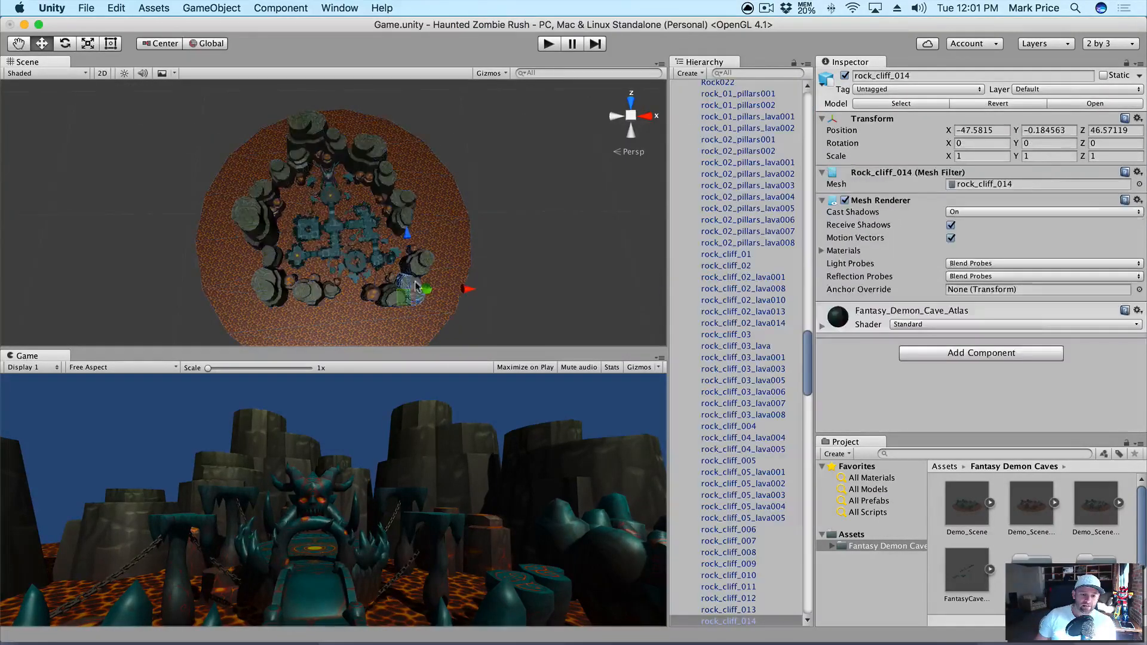
Delete the lava ground plane Cylinder001 from Demo_Scene, accepting the break of the prefab instance.
left_click(444, 260)
left_click(447, 260)
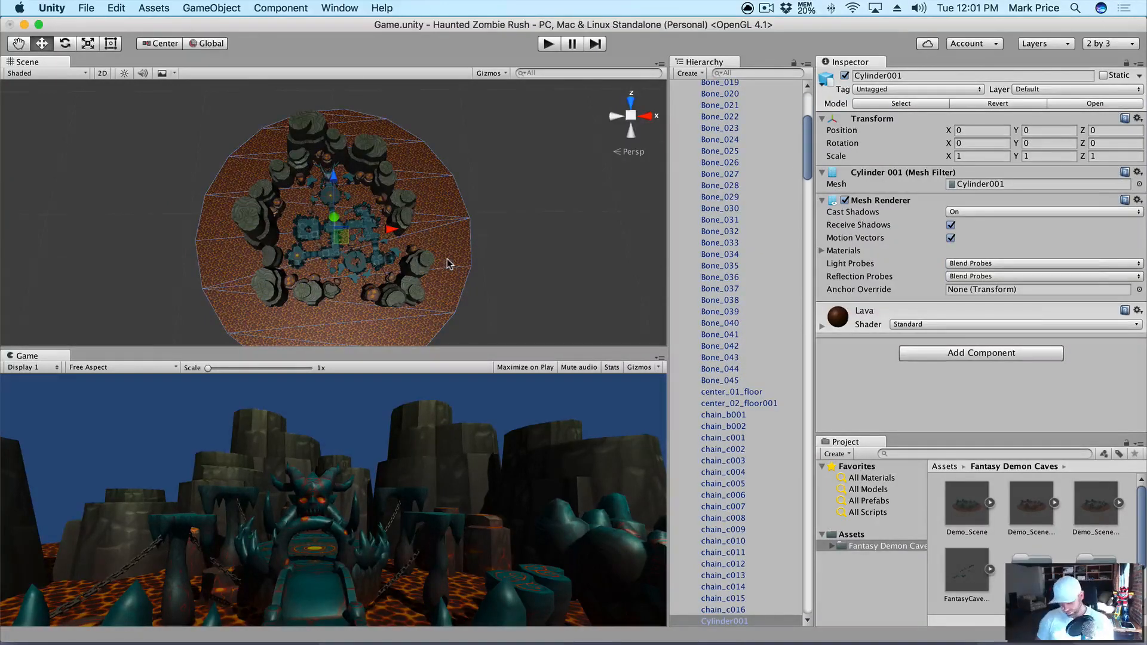
key("super+BackSpace")
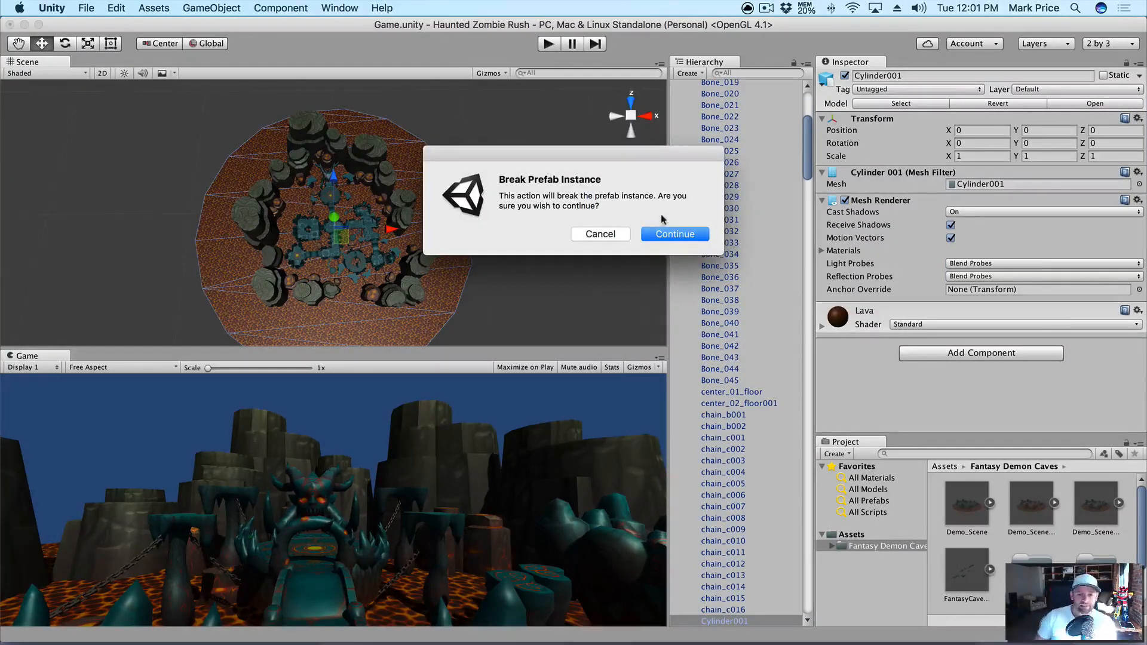
left_click(665, 229)
Delete the rock cliffs, lava rocks and pillars along the environment's rear edge behind the Main Camera.
left_click(402, 286)
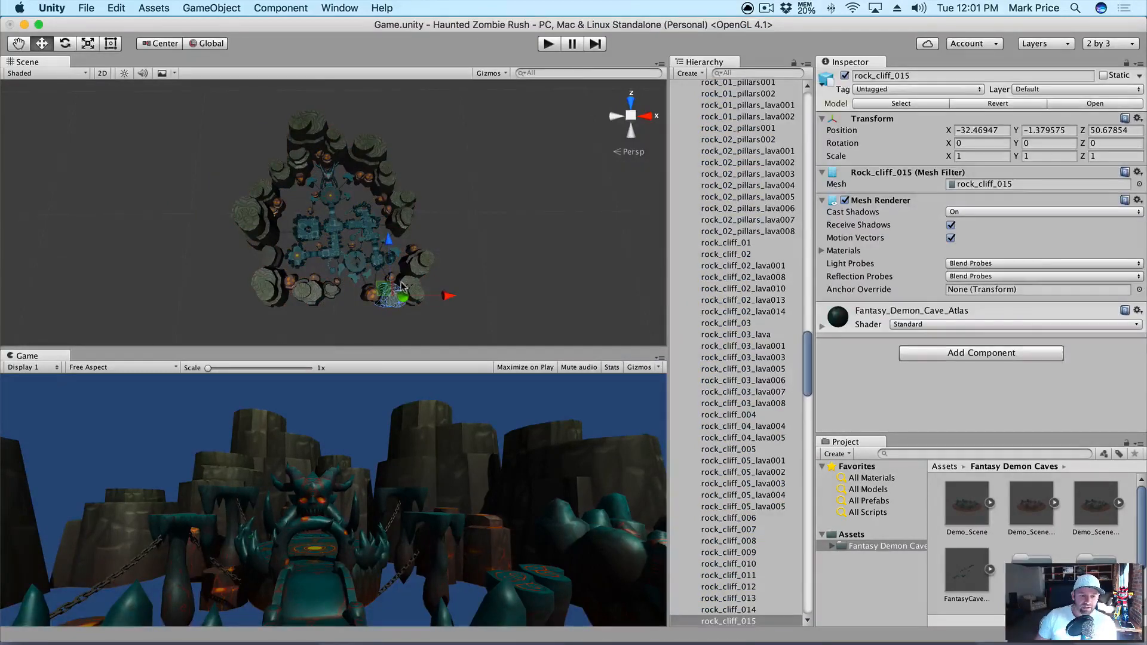
left_click(421, 266, "shift")
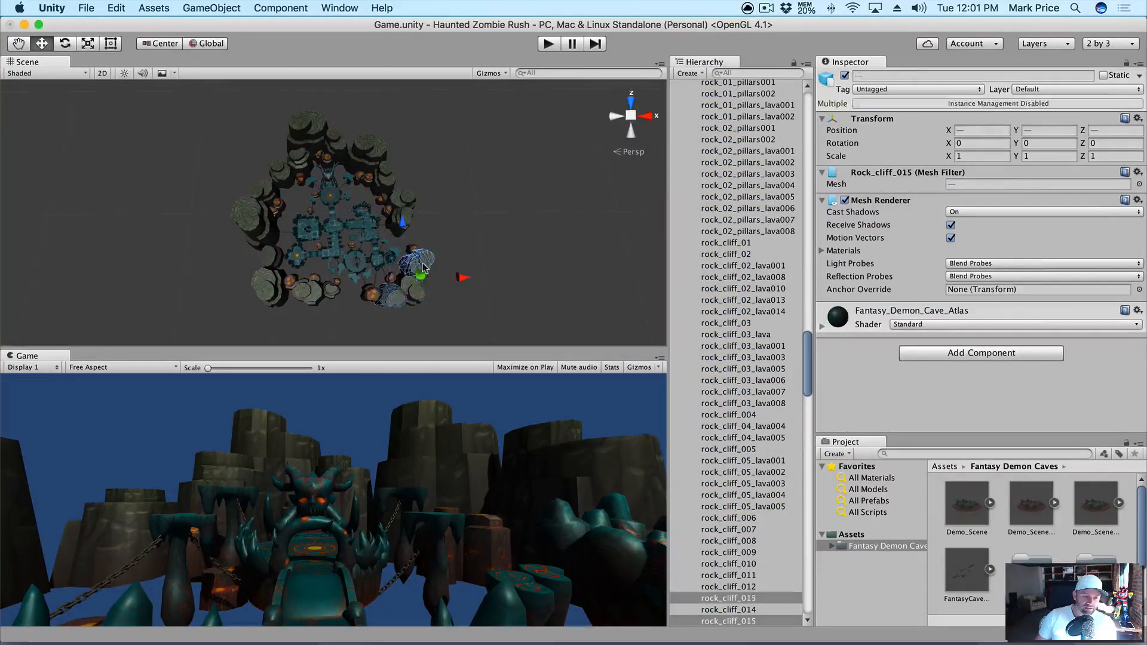
left_click(420, 292, "shift")
left_click(368, 293, "shift")
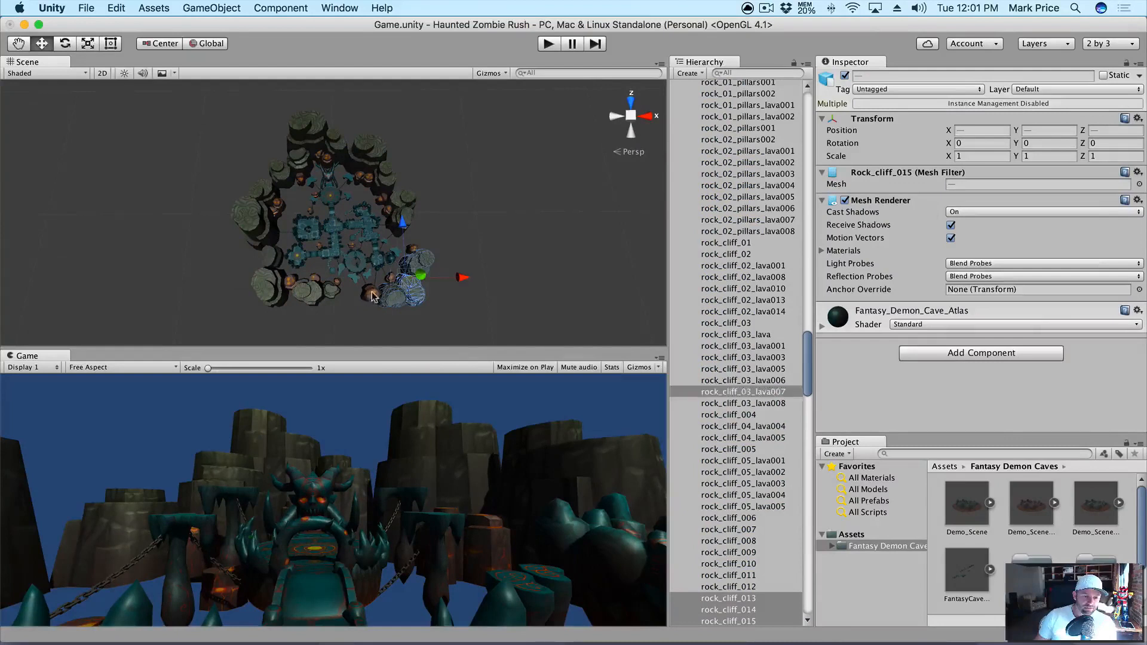
left_click_drag(217, 270, 465, 323, "shift")
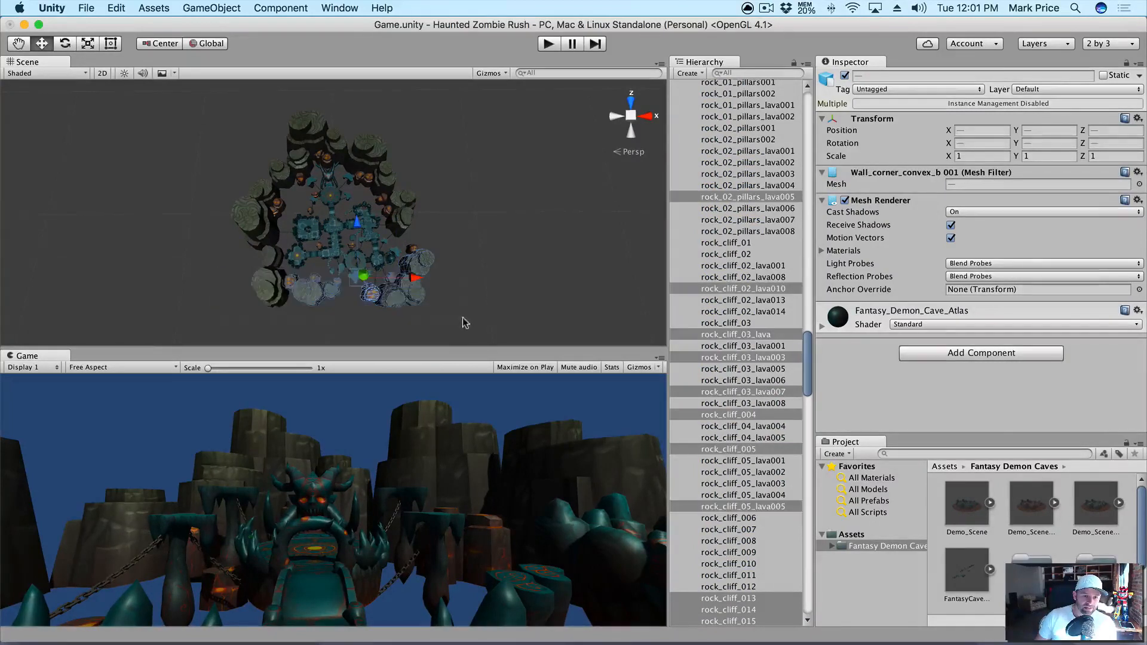
left_click_drag(213, 255, 460, 309, "shift")
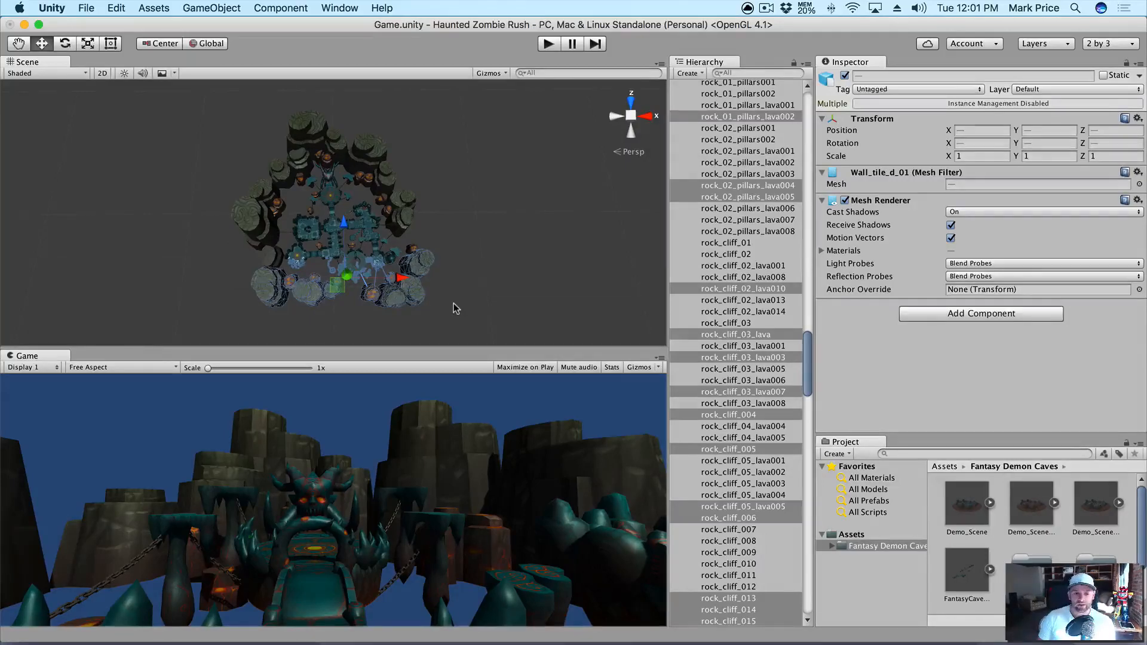
key("super+BackSpace")
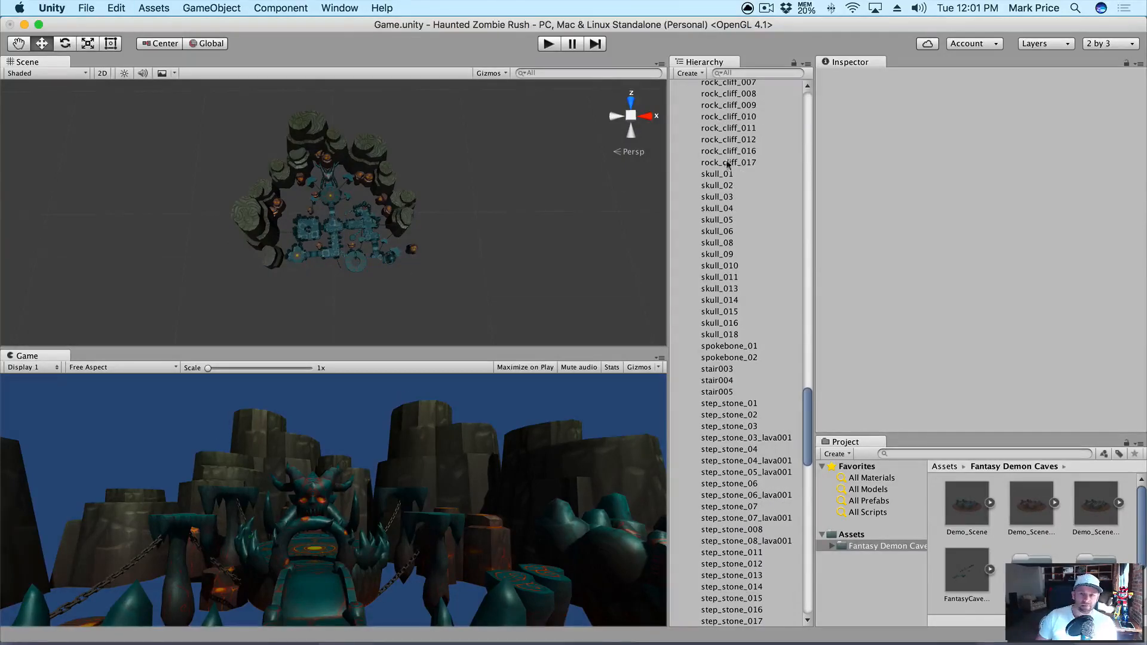
Check the Main Camera's view cone and delete the rearmost row of platforms, bones and chains behind it.
scroll(709, 167, "up", 20)
left_click(686, 109)
left_click(714, 97)
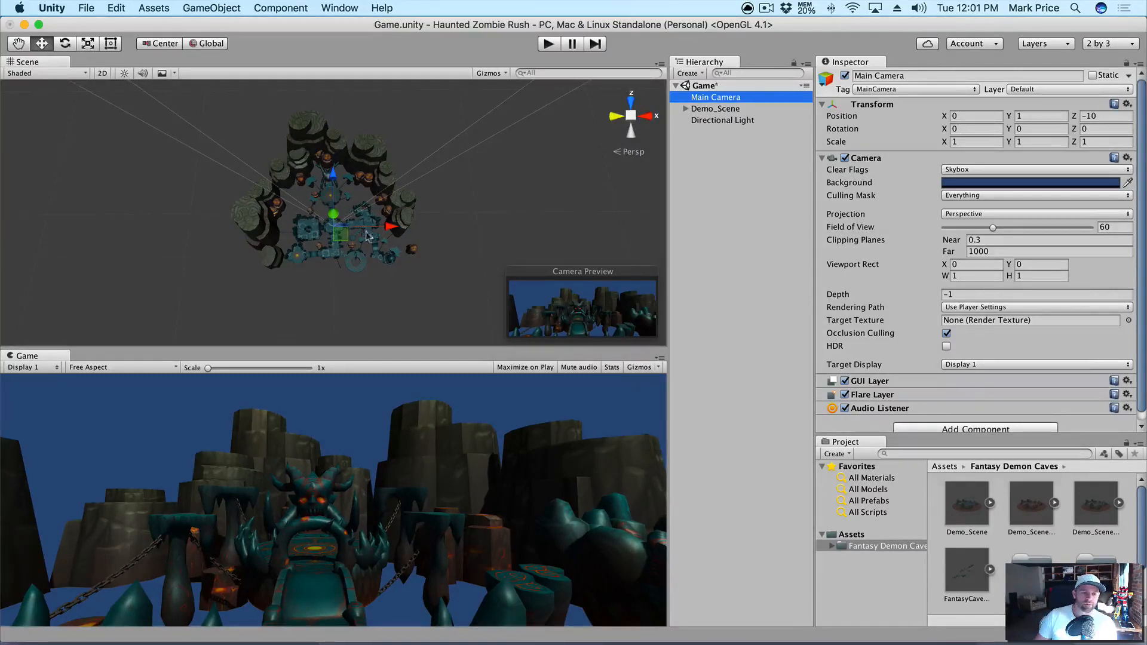
left_click_drag(425, 290, 224, 239)
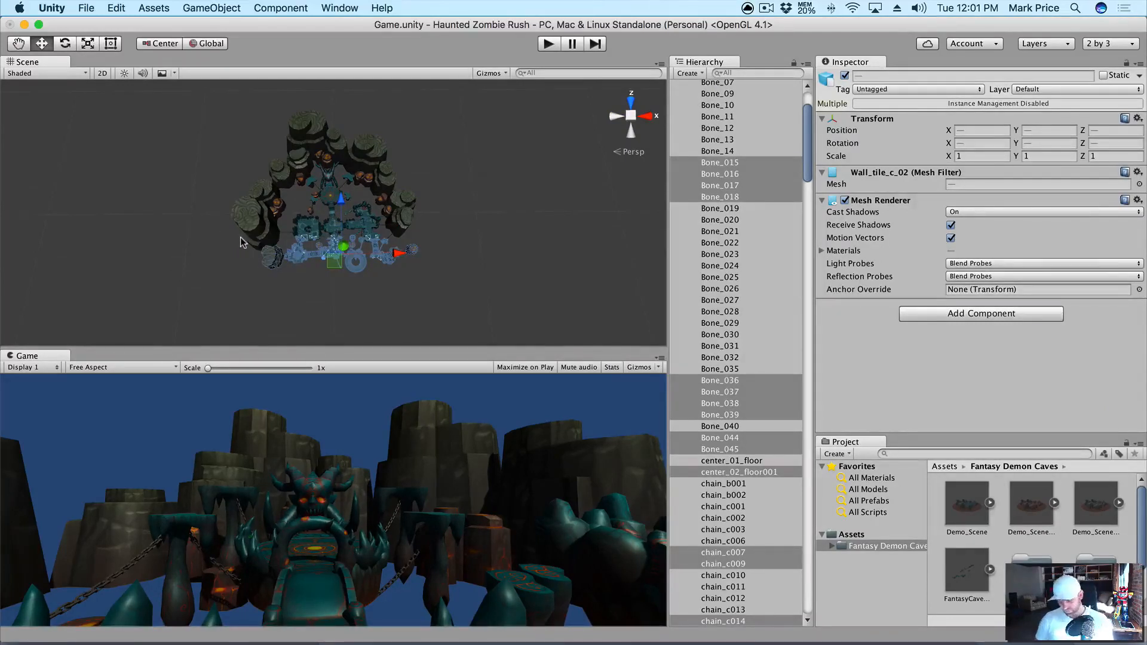
key("super+BackSpace")
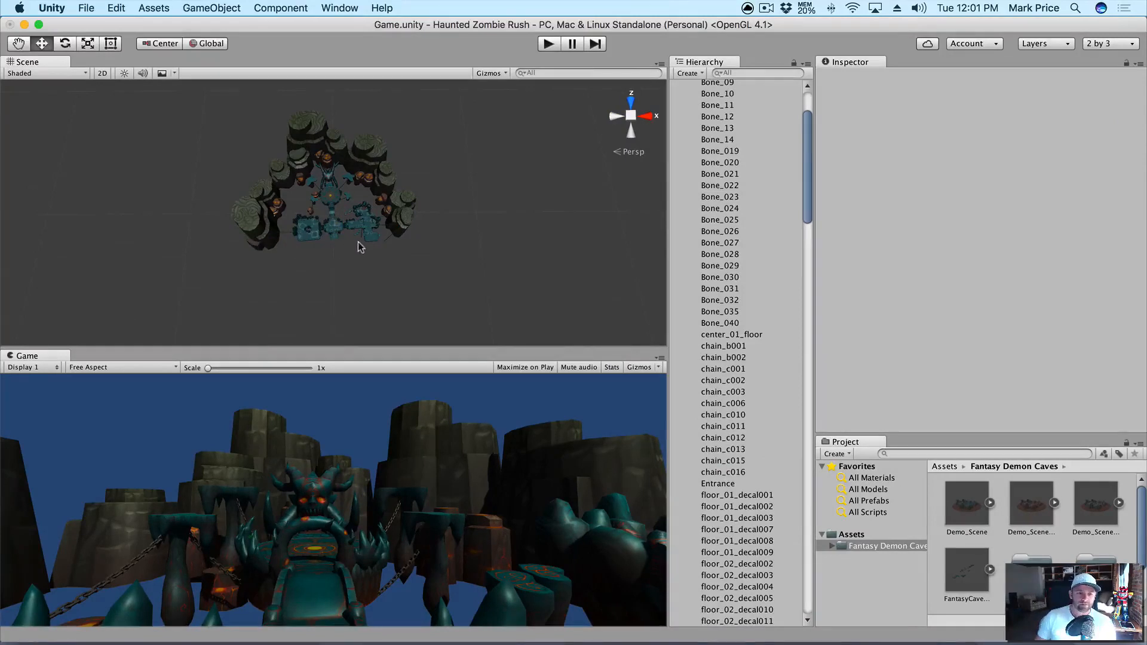
Delete the outer pieces of the square platform on the negative X side of the Main Camera.
scroll(747, 147, "up", 4)
left_click(715, 97)
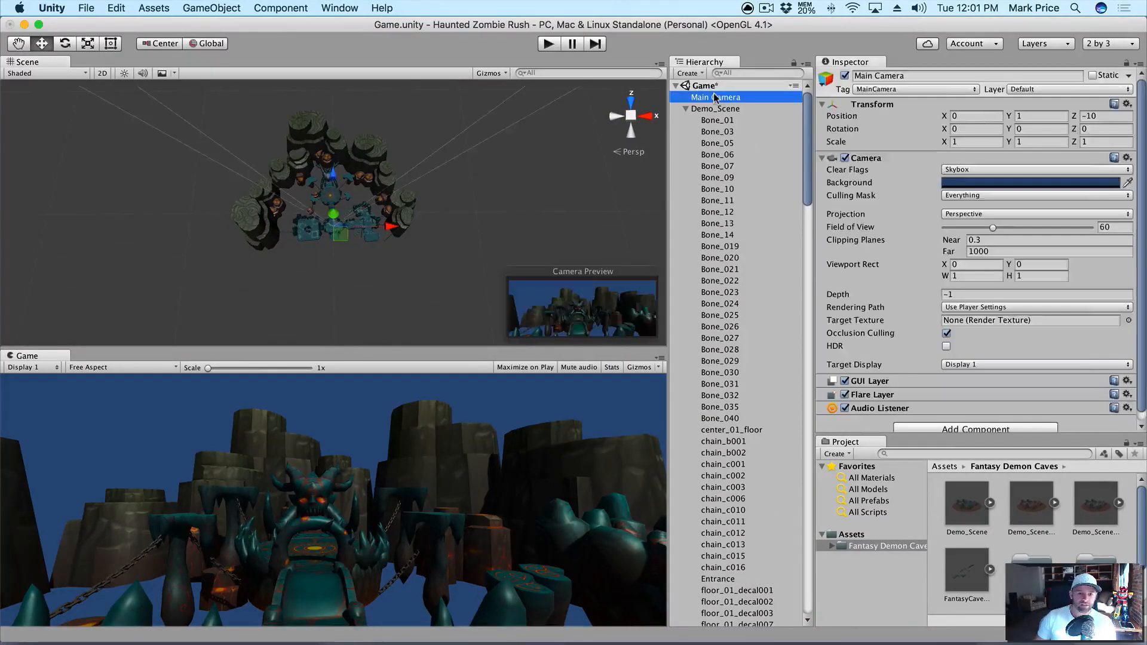
left_click_drag(319, 254, 296, 217)
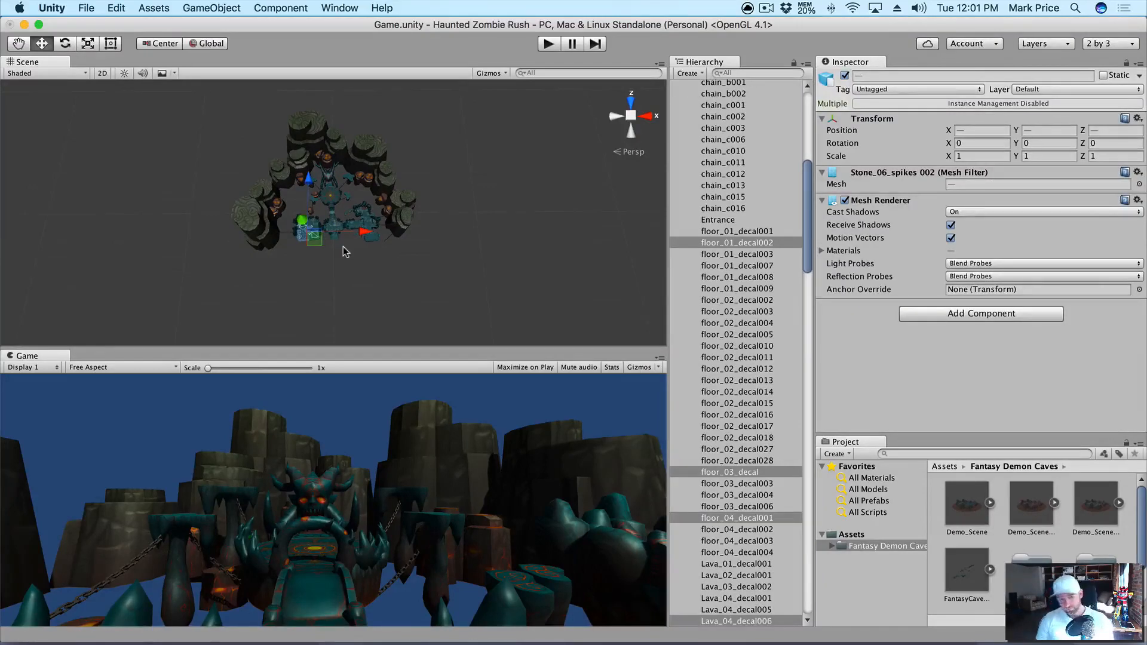
key("super+BackSpace")
Delete the leftover floor modules, half arches and stepping stones protruding behind the three remaining platforms.
left_click(369, 239)
scroll(365, 269, "up", 10)
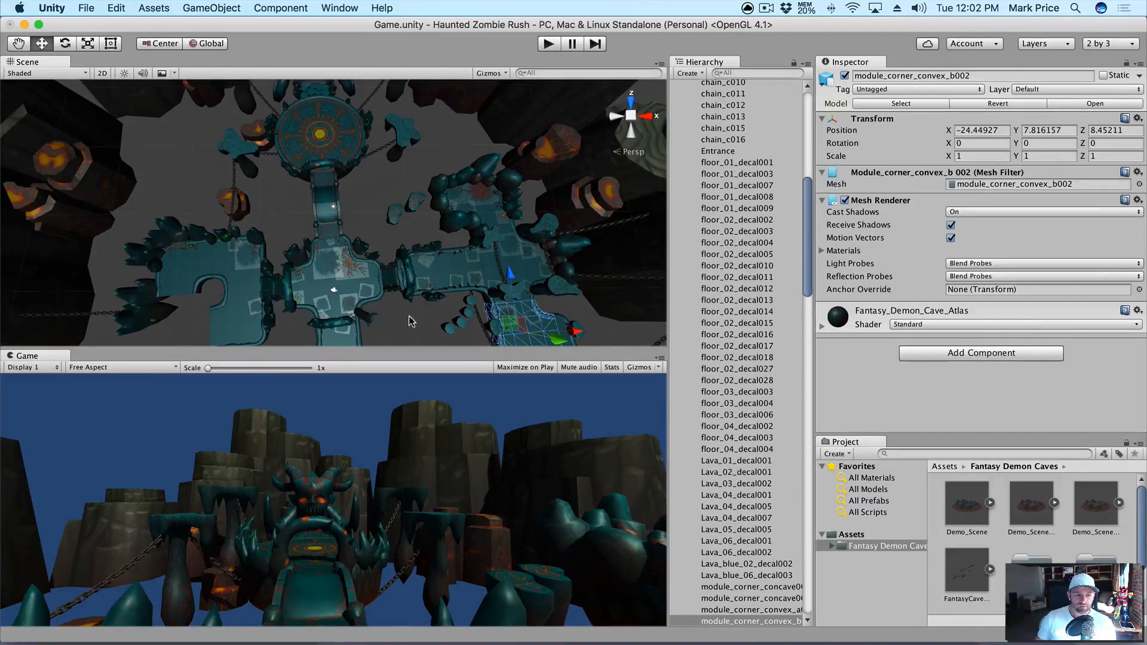
middle_click_drag(399, 315, 389, 259)
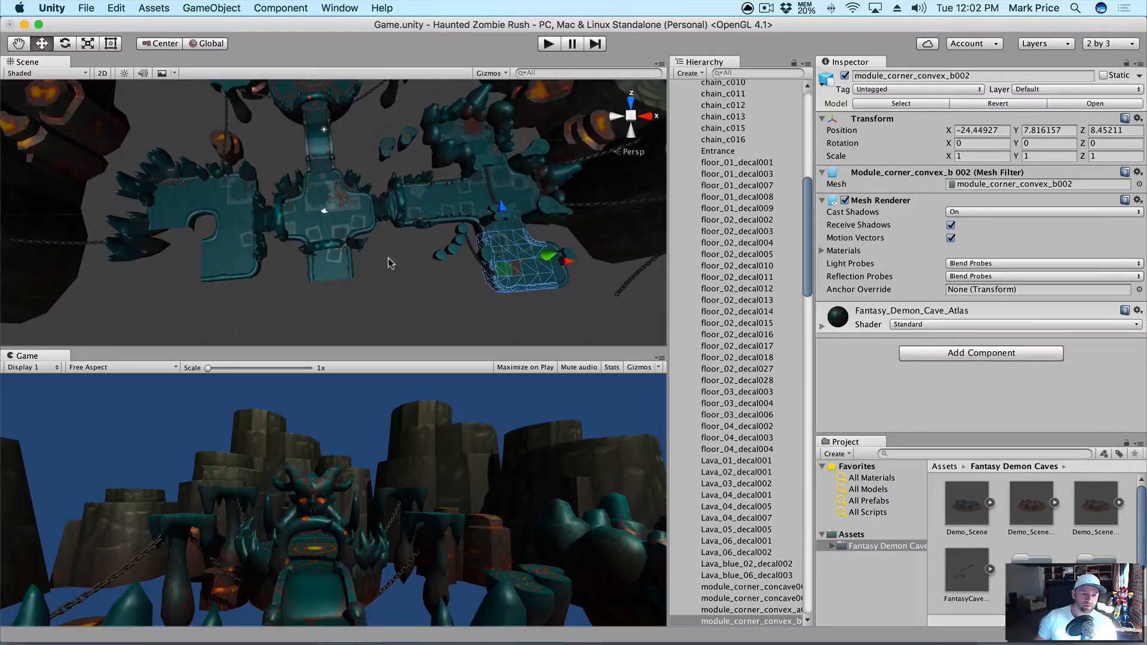
left_click(333, 263, "shift")
left_click(319, 250, "shift")
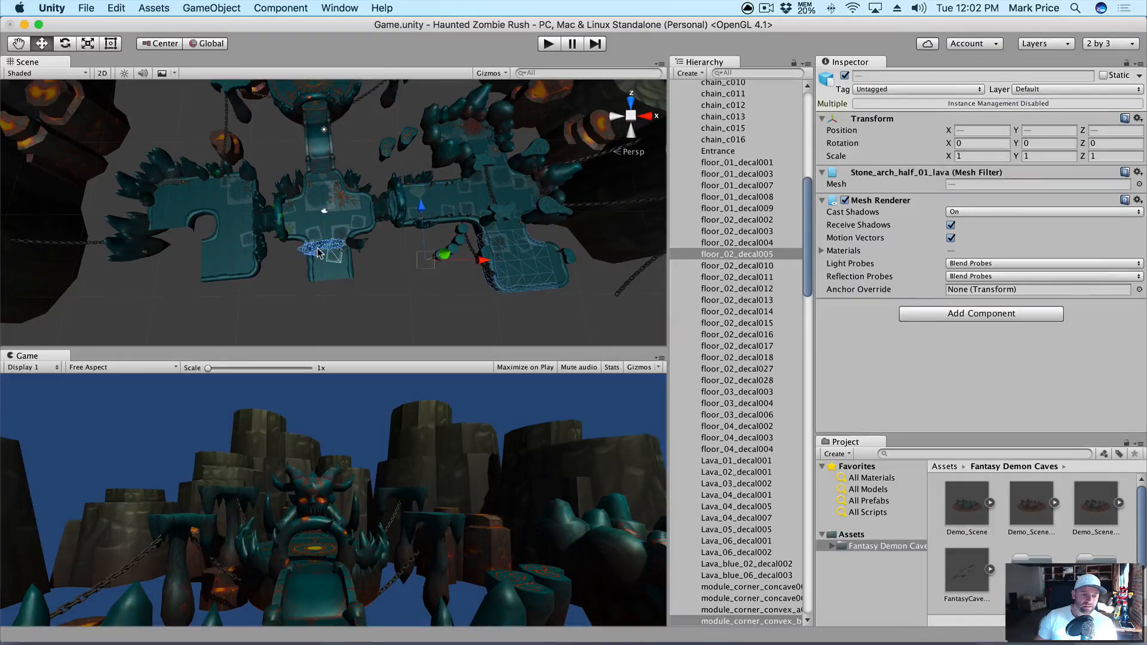
left_click(345, 275, "shift")
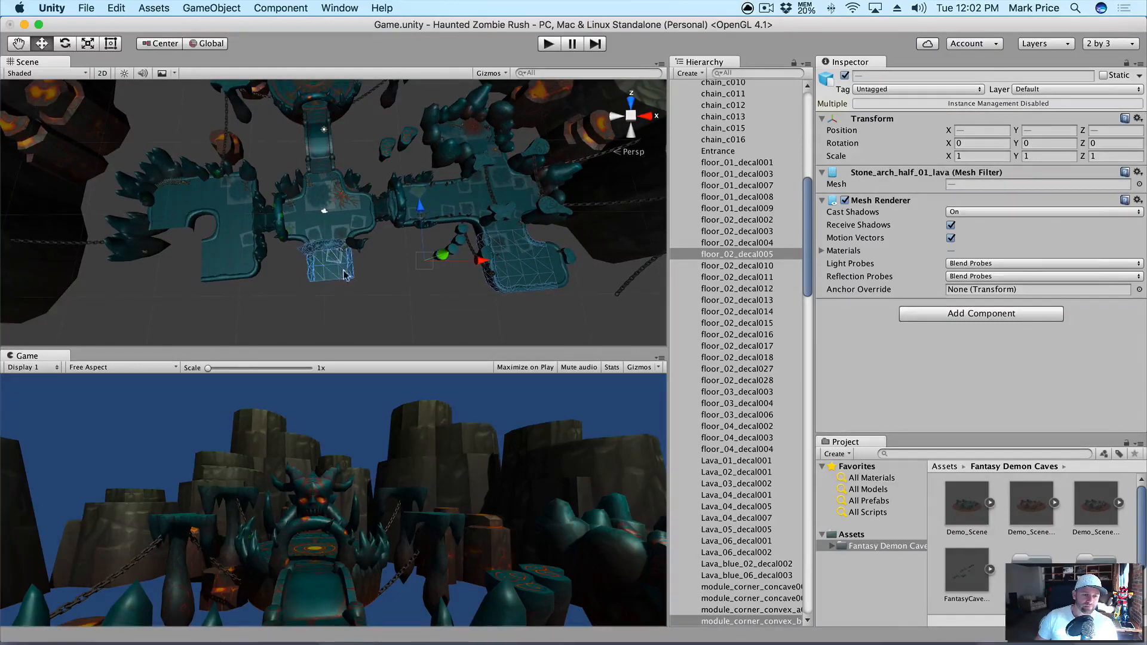
left_click(229, 265, "shift")
left_click(500, 225, "shift")
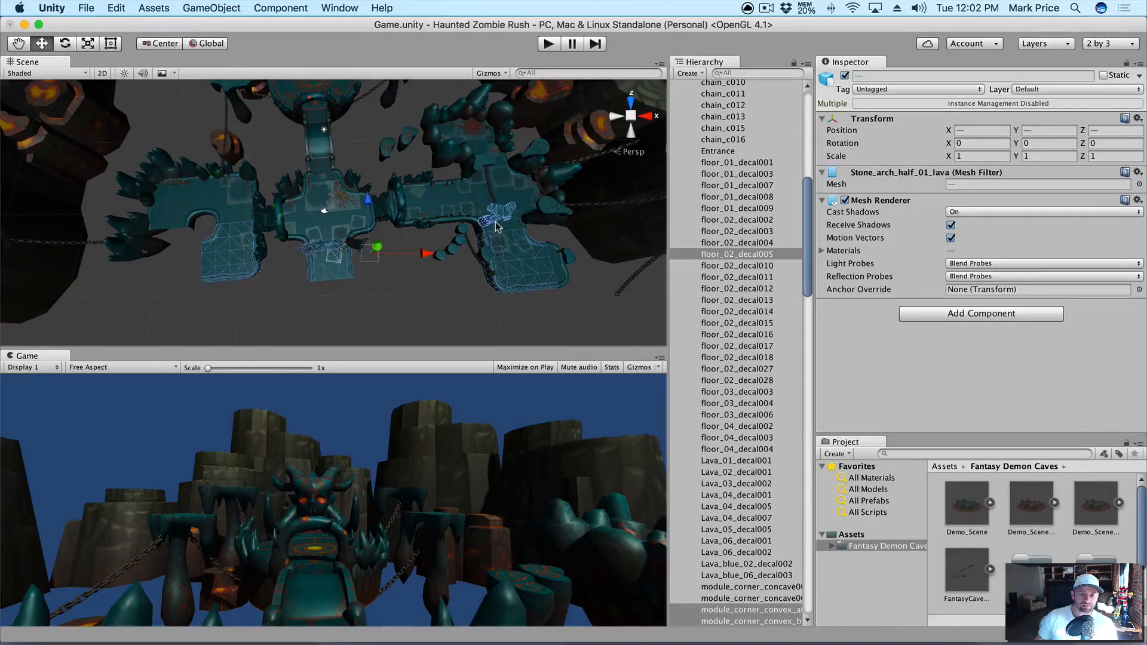
left_click(458, 244, "shift")
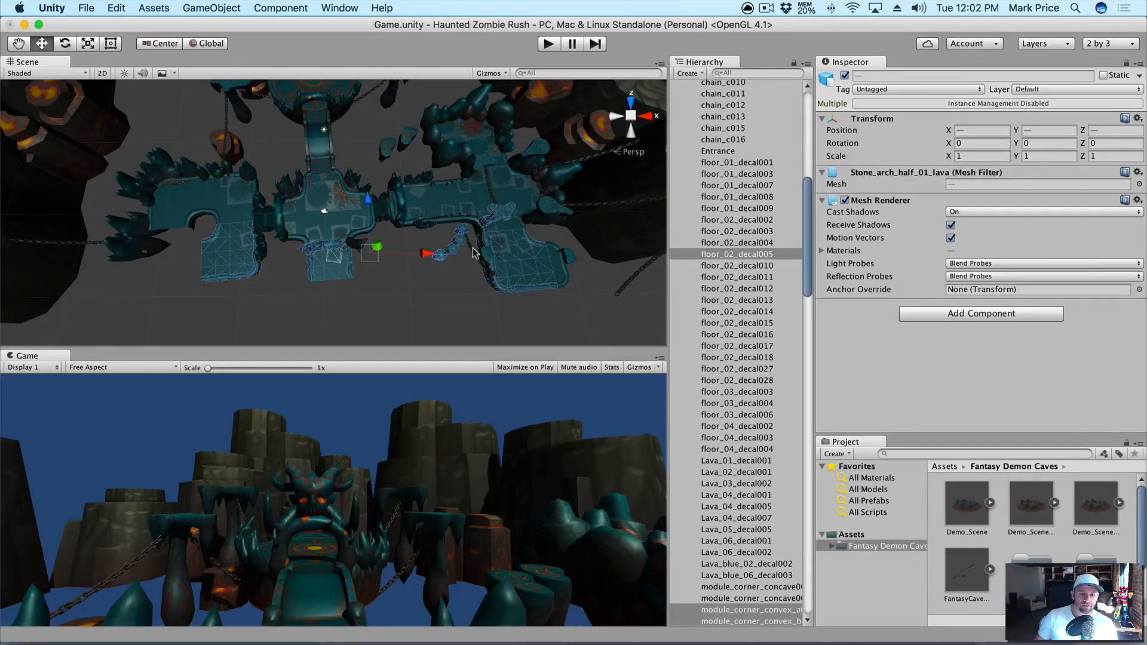
key("super+BackSpace")
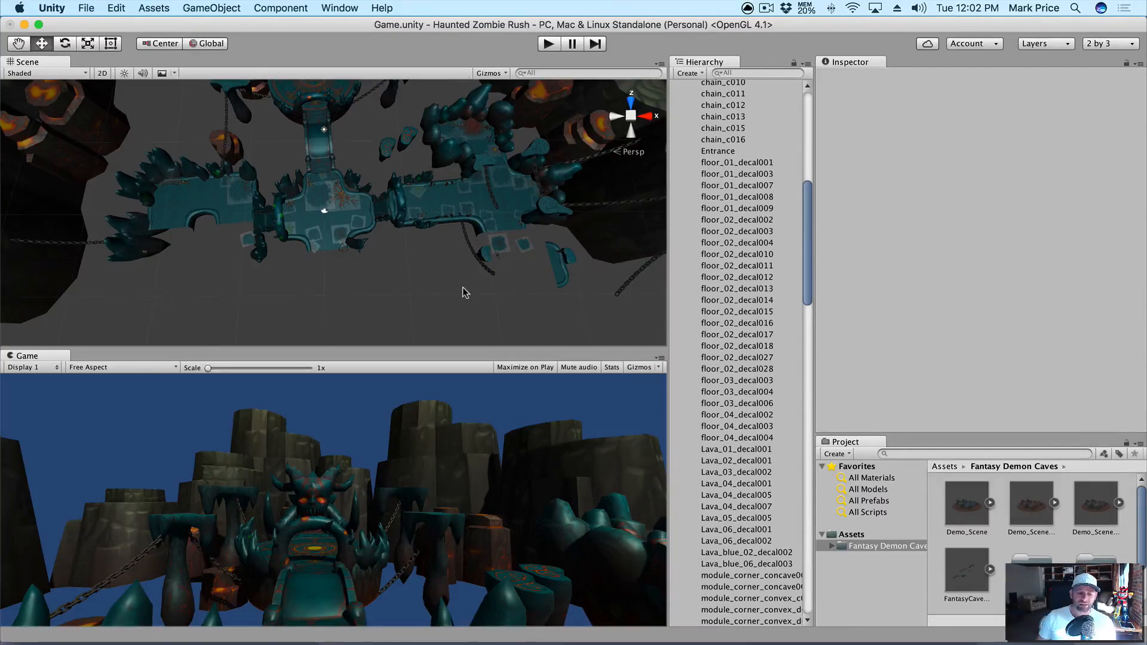
Delete the stepping stone, the detached floor piece and the rock fragment behind the platform on the positive X side.
left_click(484, 262)
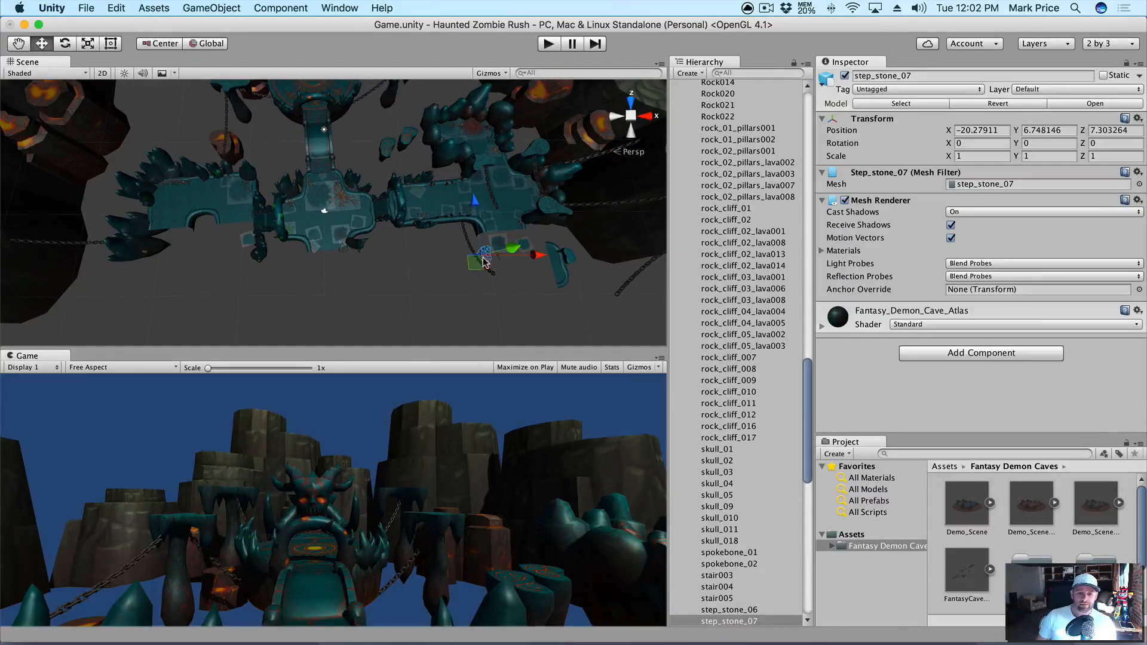
left_click(486, 258)
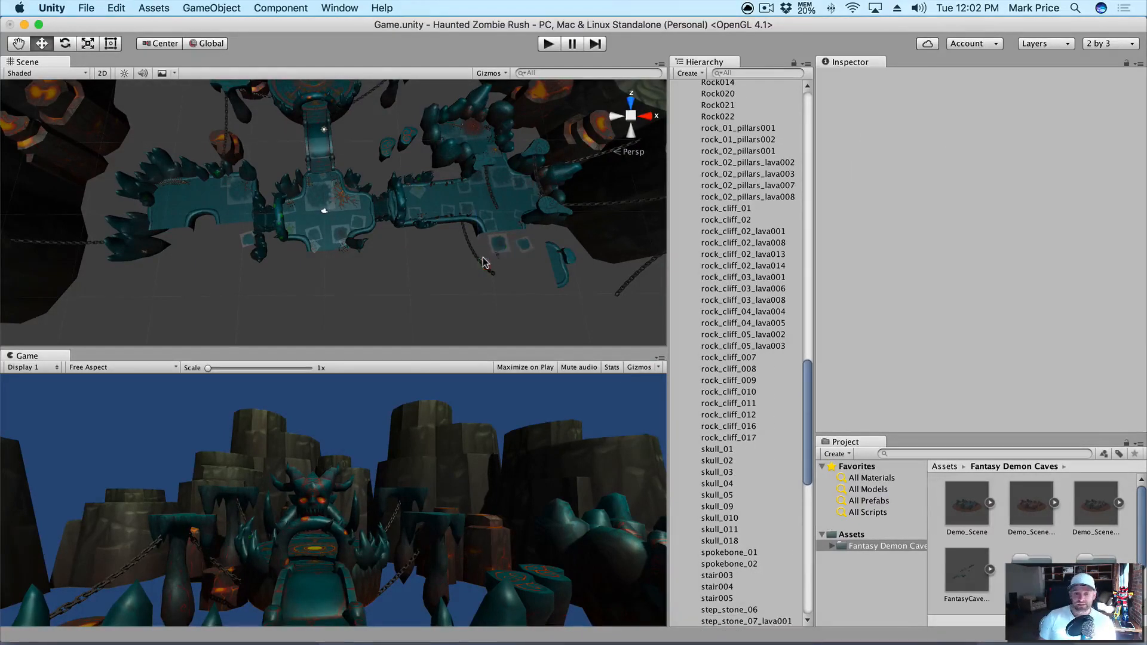
left_click(553, 267)
key("super+BackSpace")
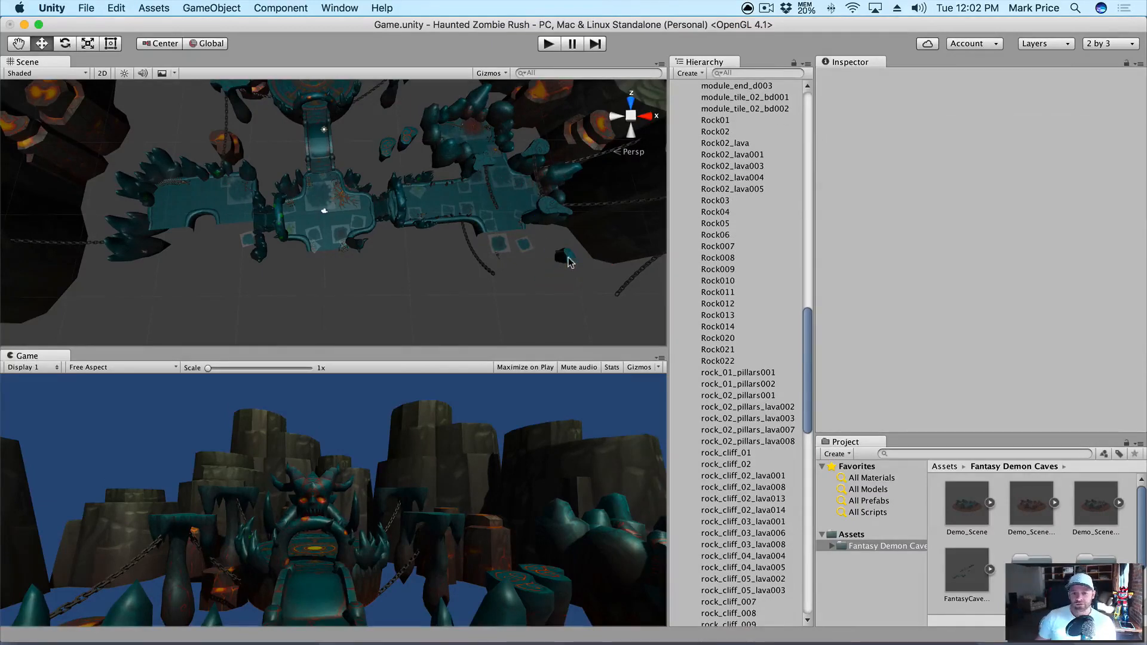
left_click(570, 261)
key("super+BackSpace")
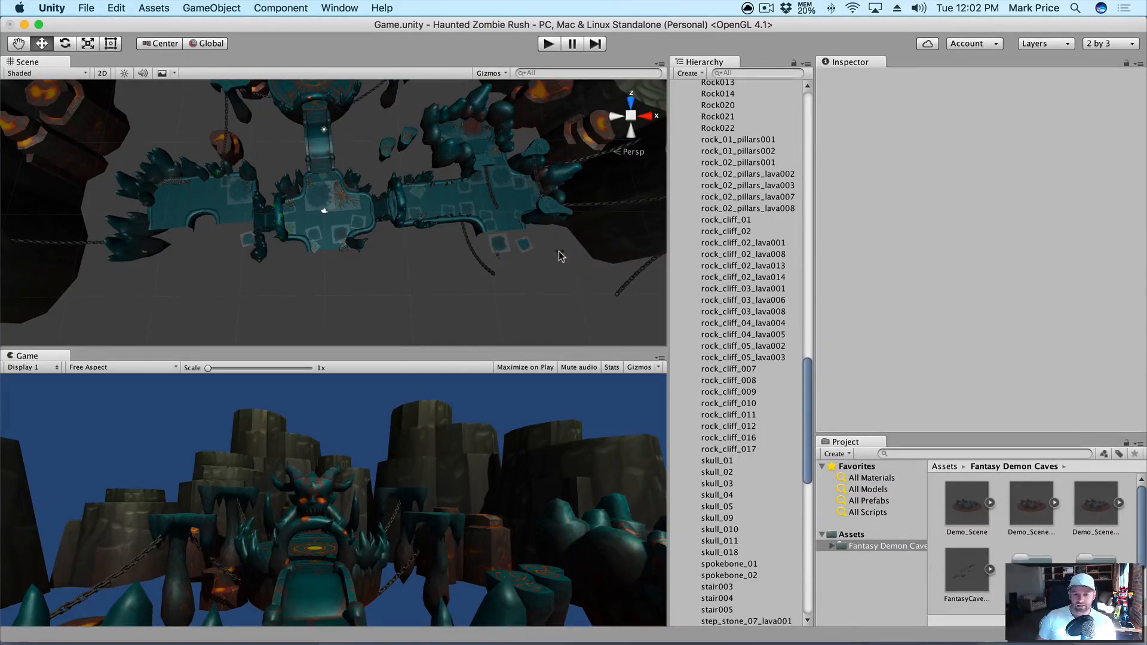
left_click(561, 255)
Delete Bone_05 and the hanging chain_c006 behind the platform on the positive X side.
left_click(493, 246)
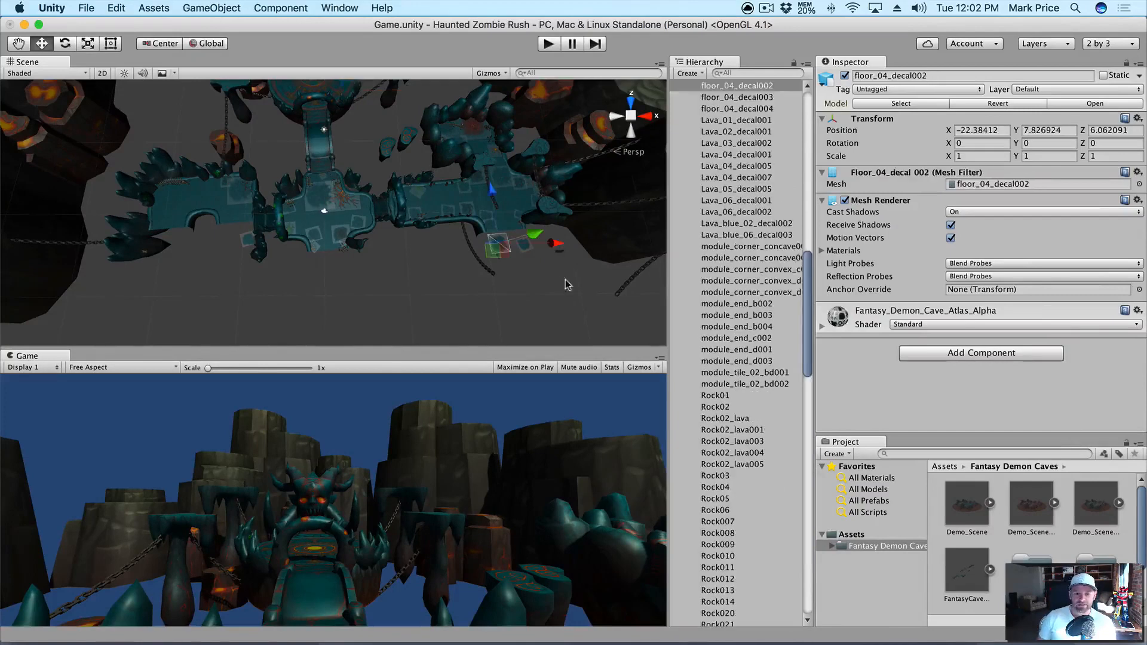
key("super+BackSpace")
left_click(490, 245)
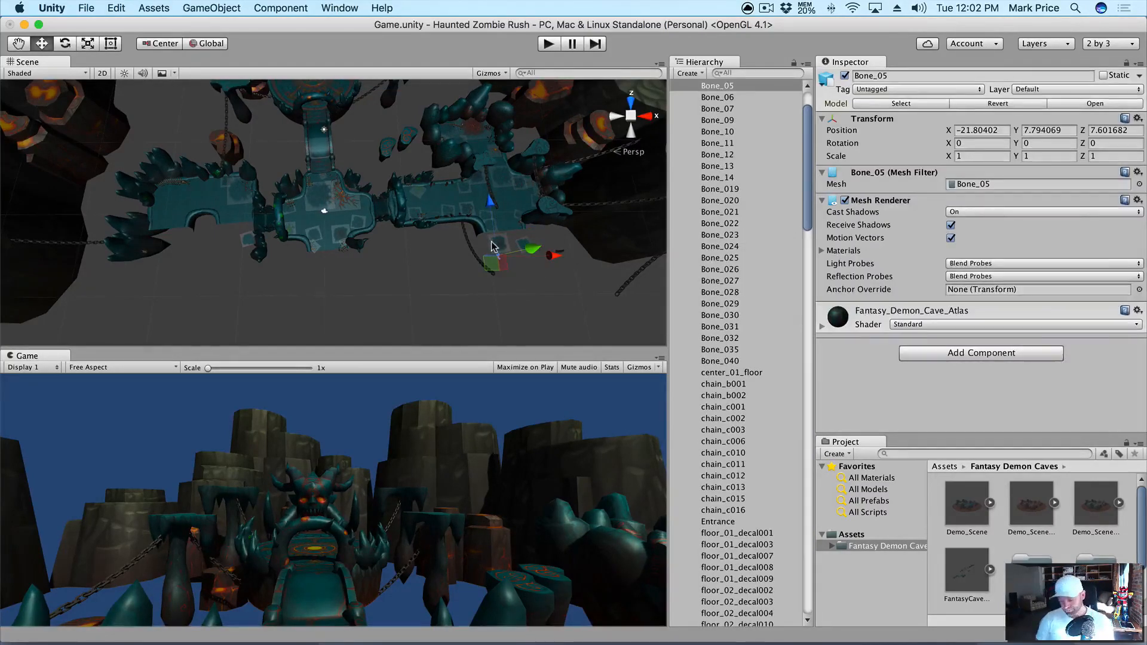
key("super+BackSpace")
left_click(485, 269)
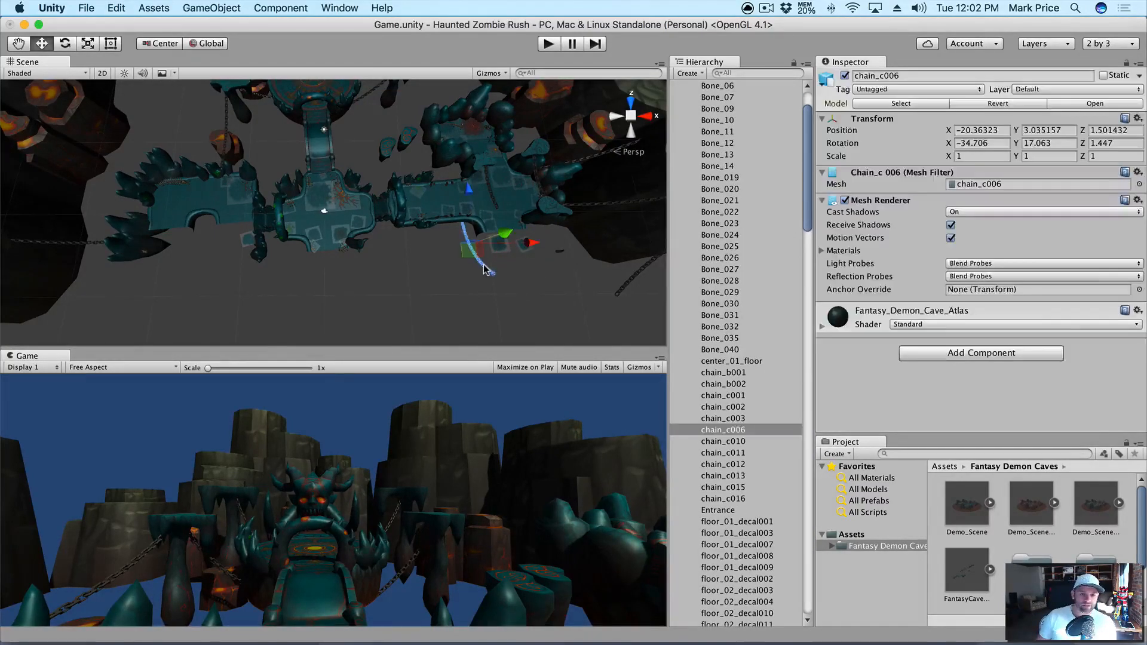
key("super+BackSpace")
Delete the outer chain_c003 and the chain_b002 hanging over the platform on the positive X side.
left_click(493, 206)
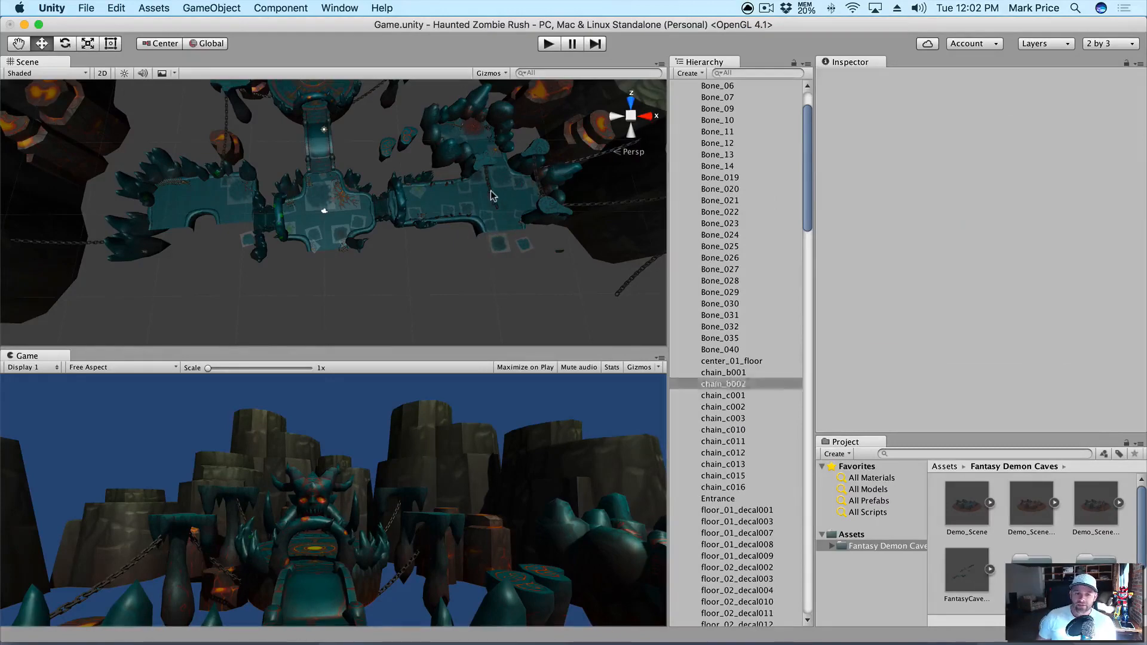
scroll(615, 191, "up", 5)
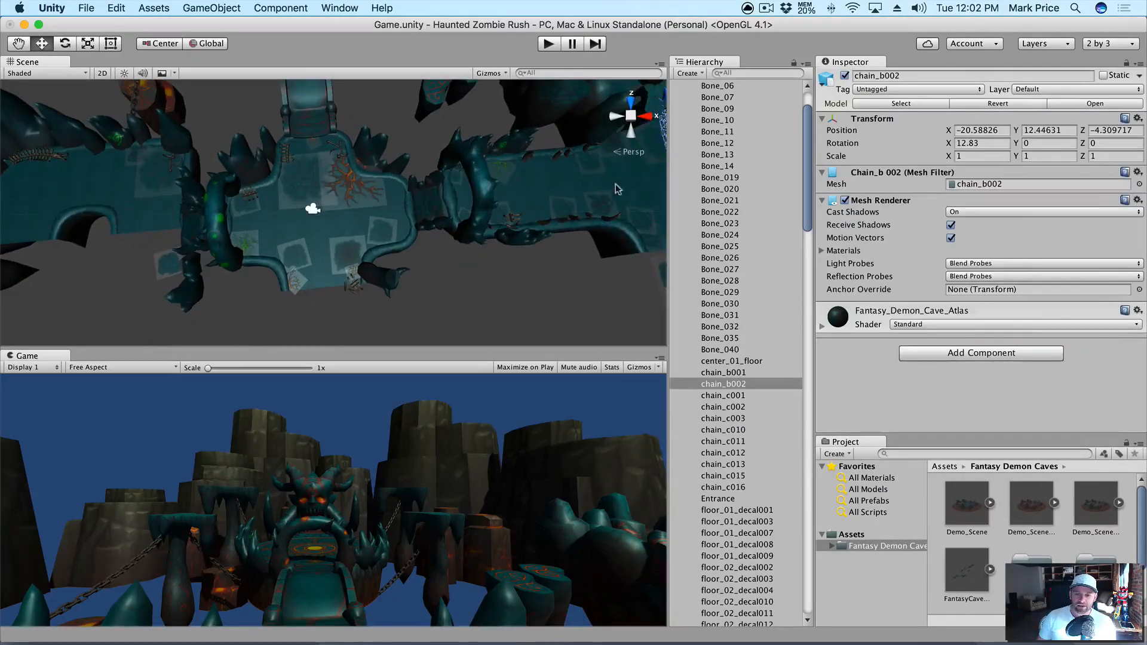
scroll(537, 256, "down", 8)
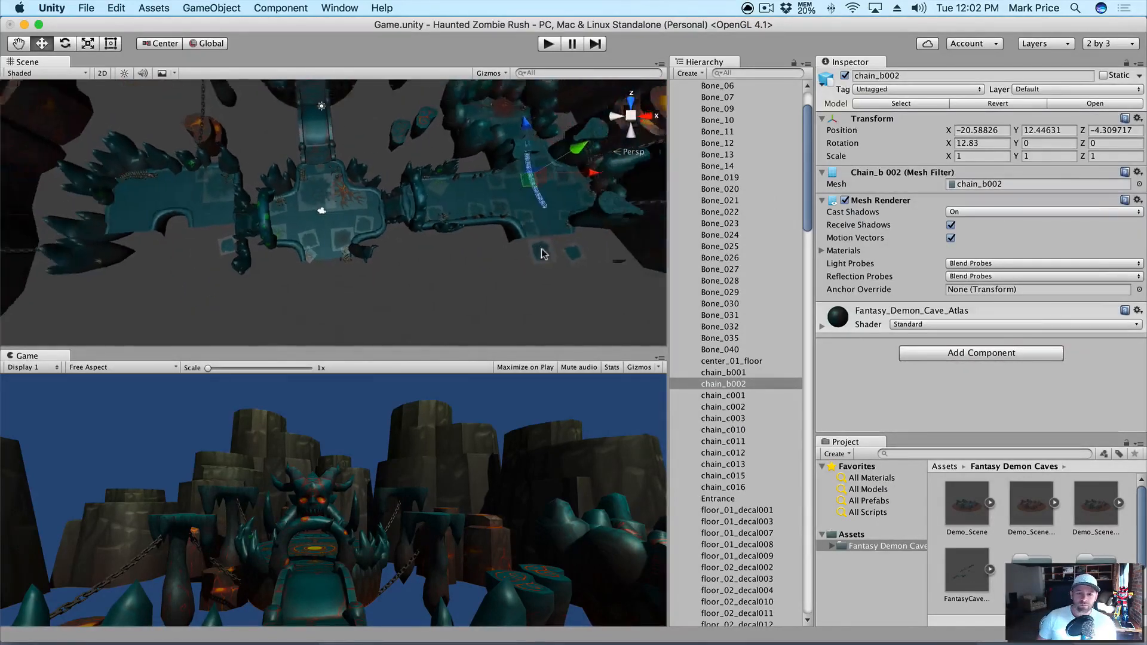
scroll(598, 274, "up", 2)
left_click(601, 274)
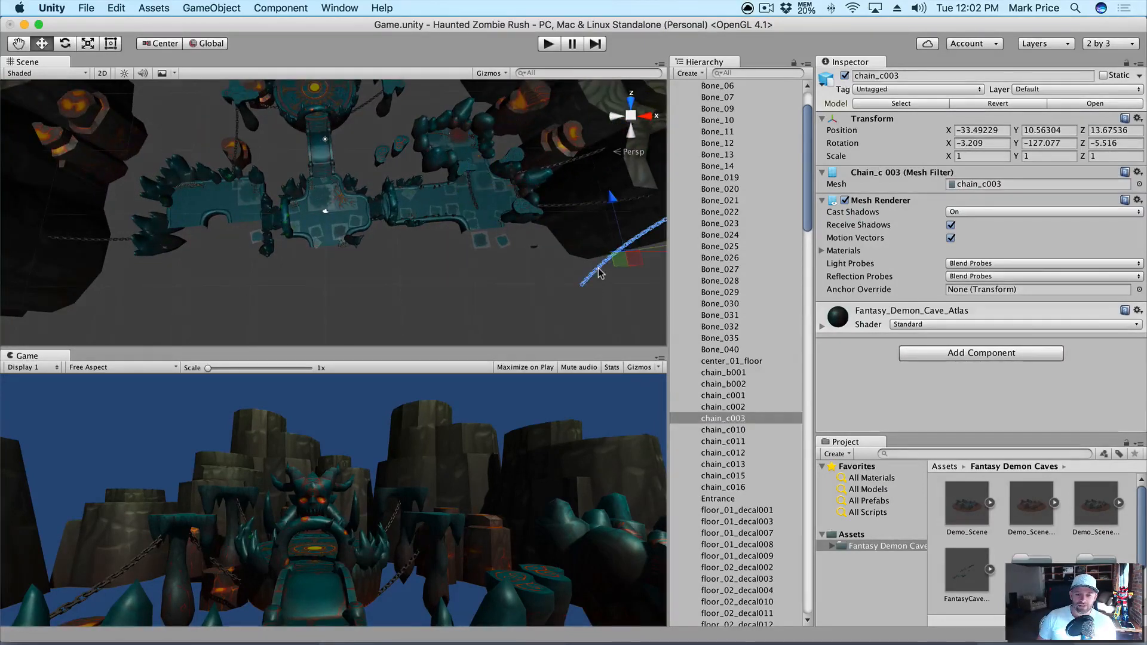
key("super+BackSpace")
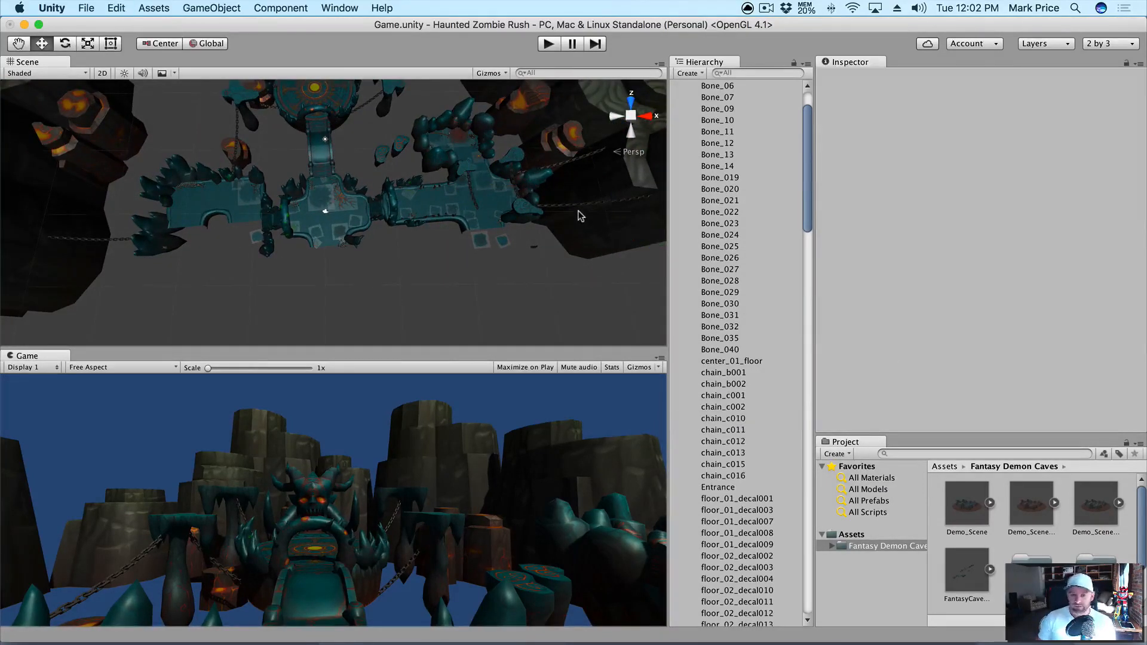
left_click(471, 199)
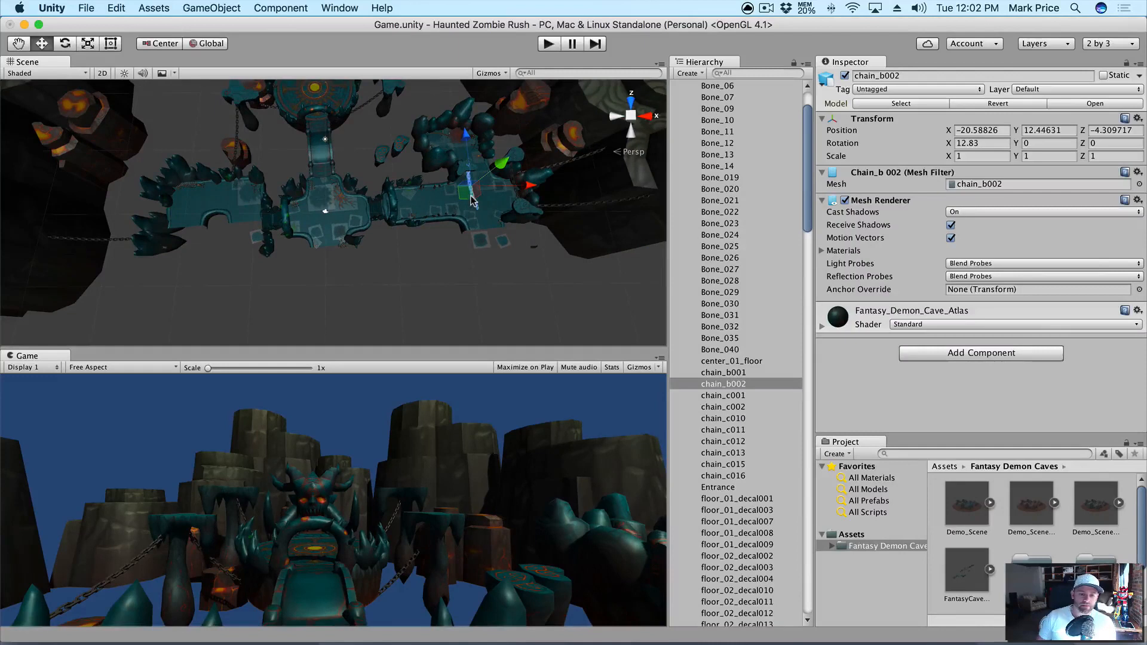
key("super+BackSpace")
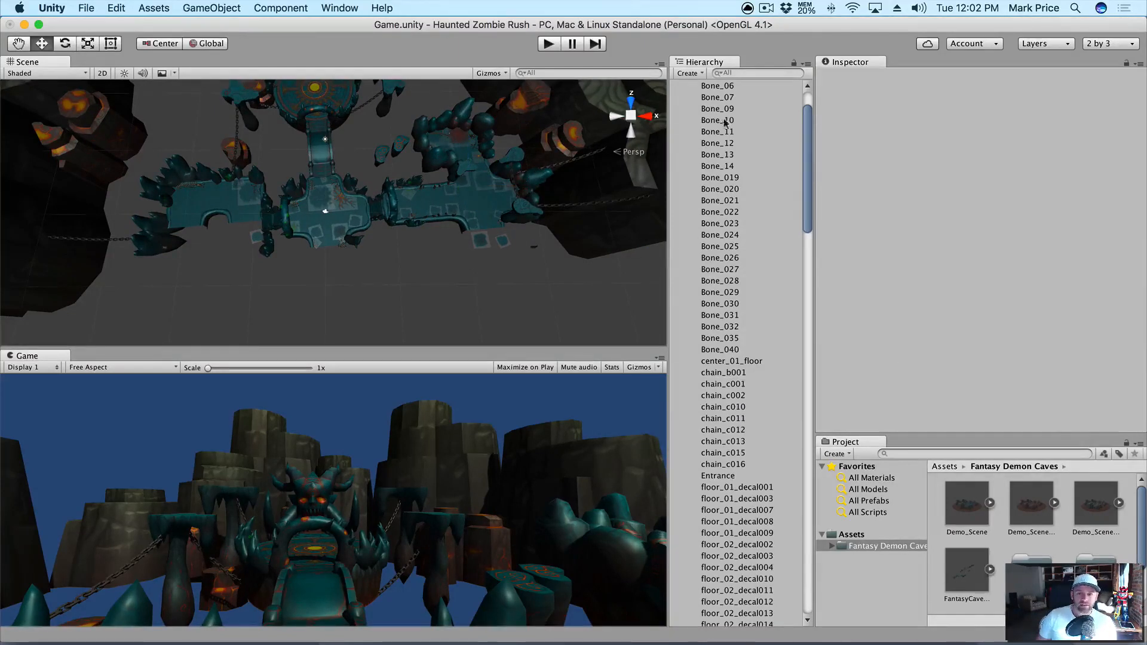
Check the Main Camera's view cone and delete the floor decals behind it on the centre platform.
scroll(725, 122, "up", 3)
left_click(713, 98)
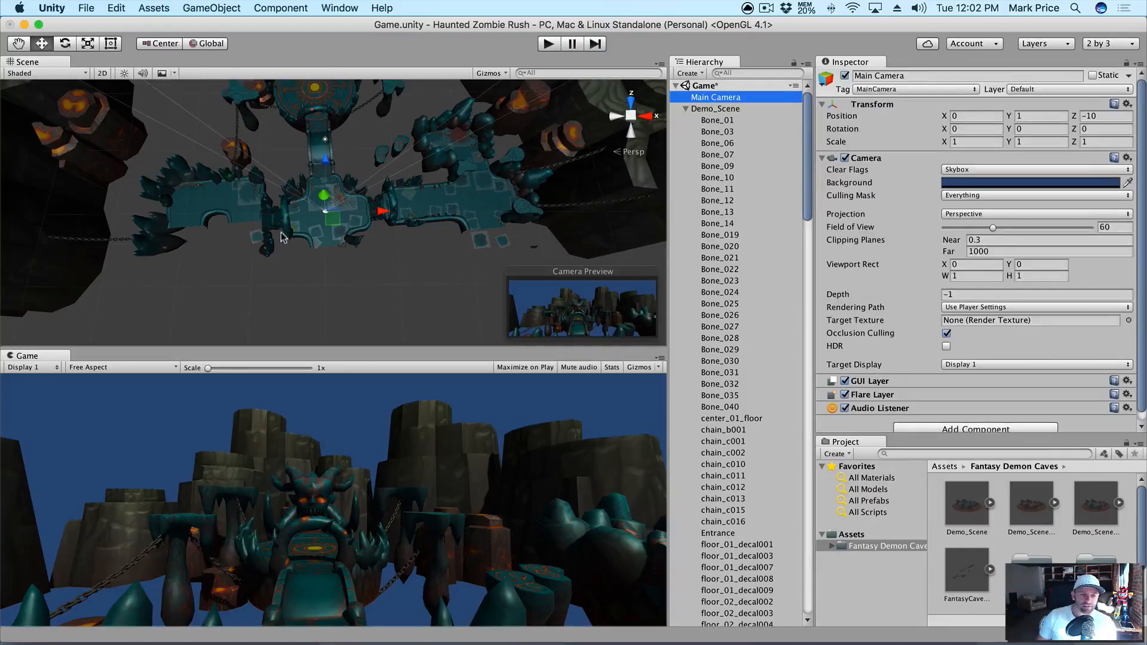
left_click(310, 247)
left_click(314, 234, "shift")
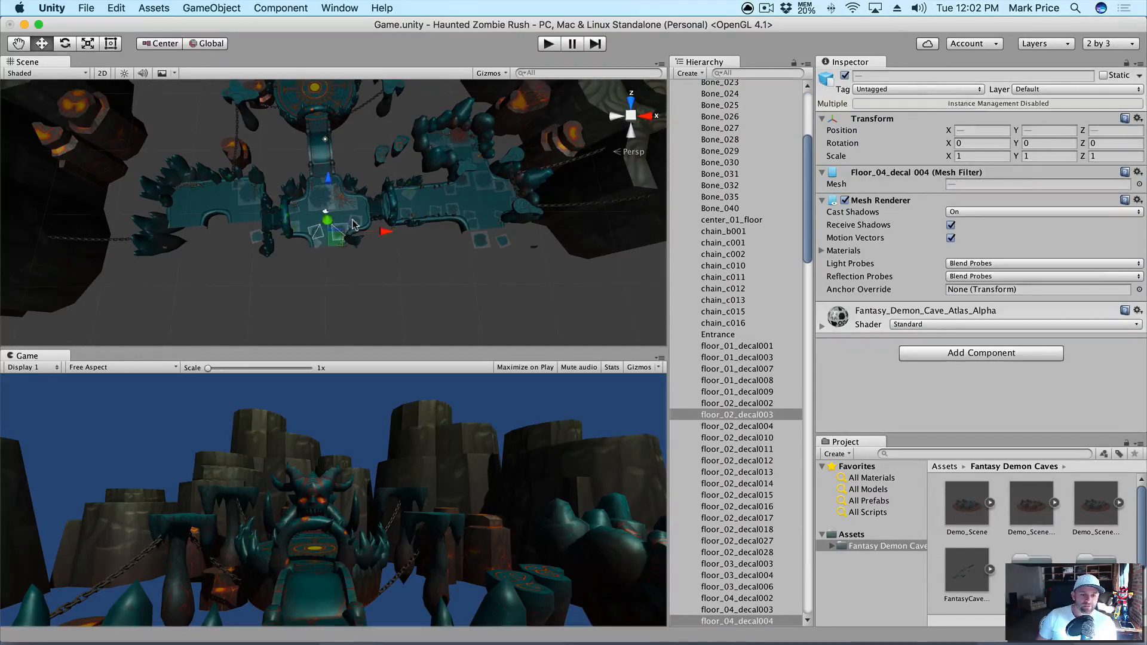
left_click(300, 228, "shift")
key("super+BackSpace")
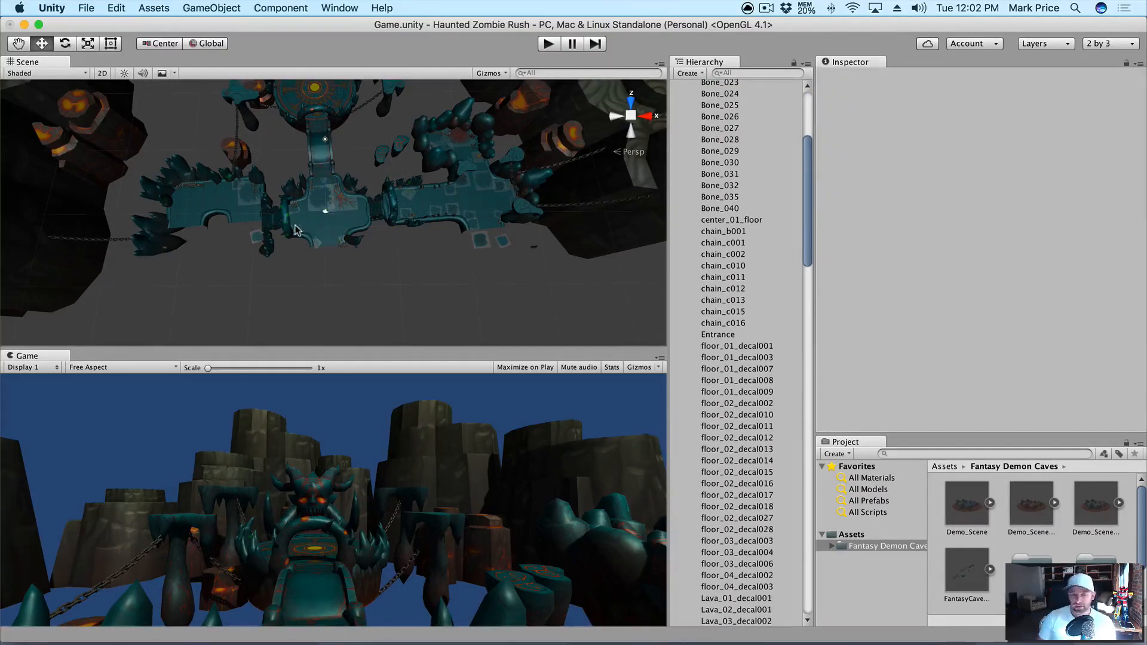
Delete the rock cliffs and lava rocks outside the Main Camera's view cone at both ends of the environment.
scroll(739, 164, "up", 5)
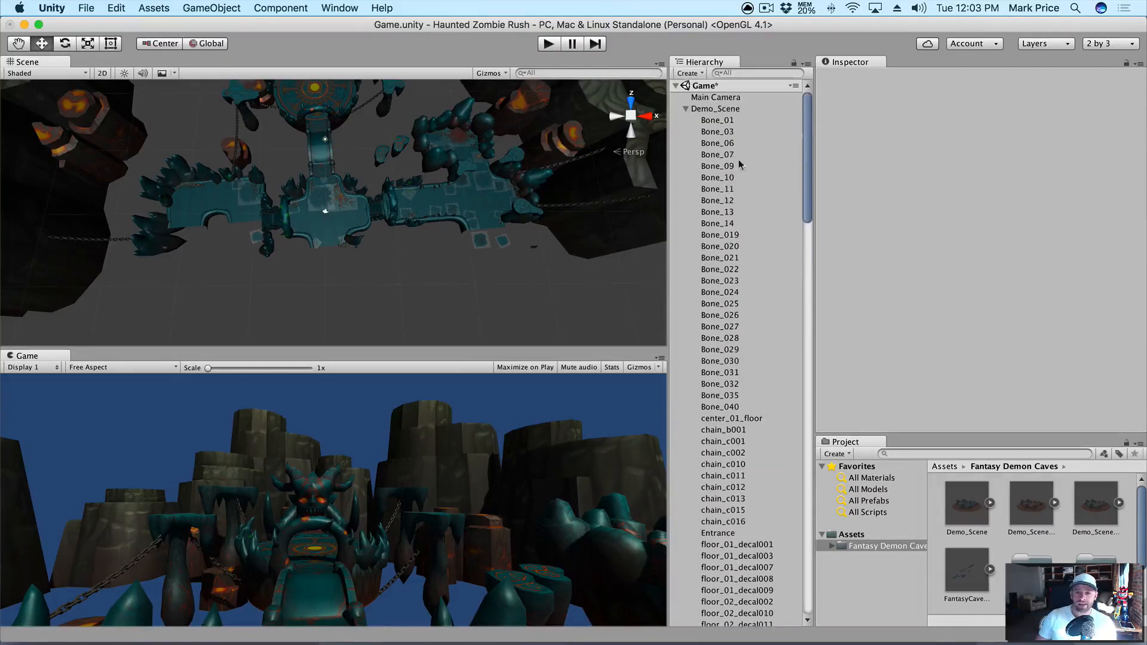
left_click(717, 97)
scroll(237, 226, "down", 3)
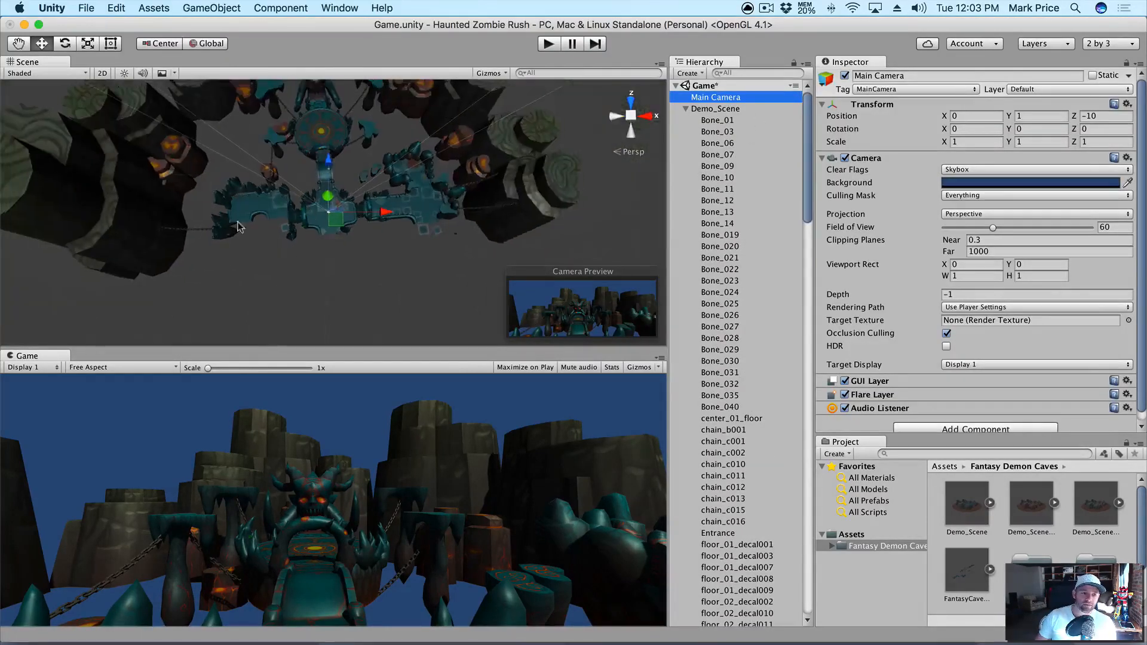
left_click(112, 247)
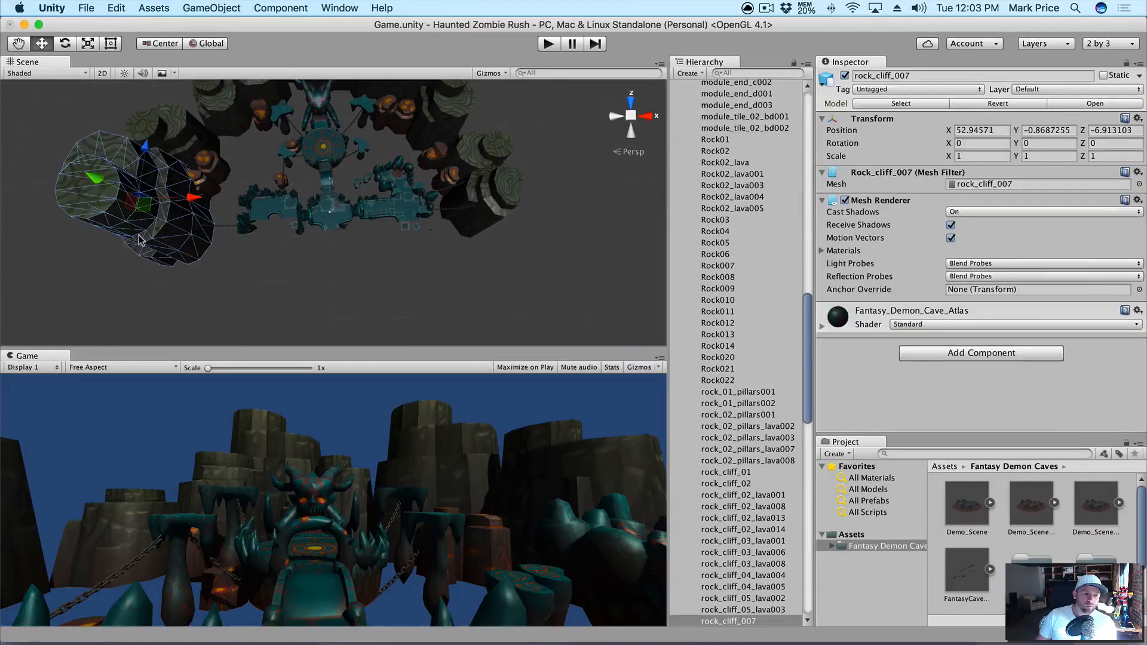
left_click(138, 239)
left_click(478, 206)
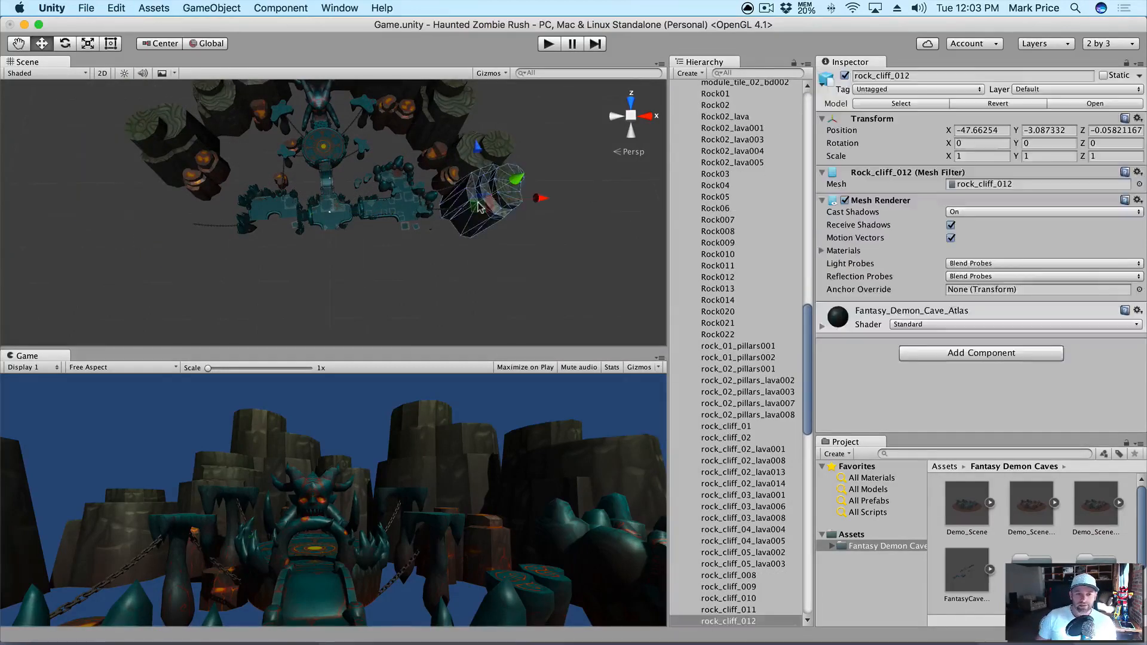
key("super+BackSpace")
left_click(445, 187)
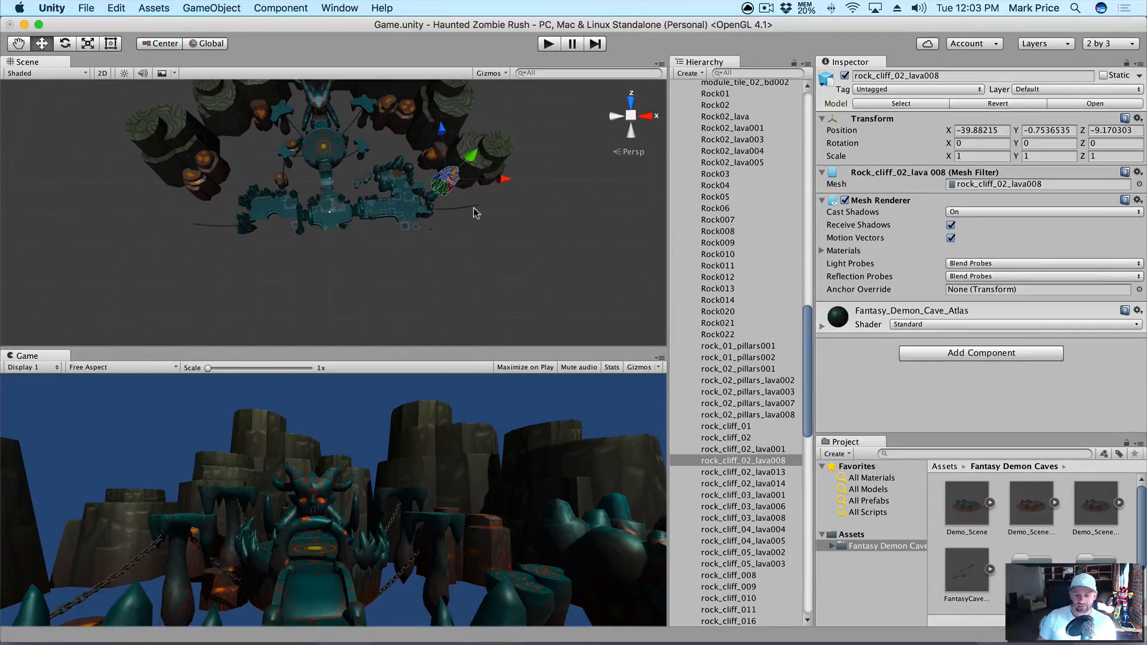
key("super+BackSpace")
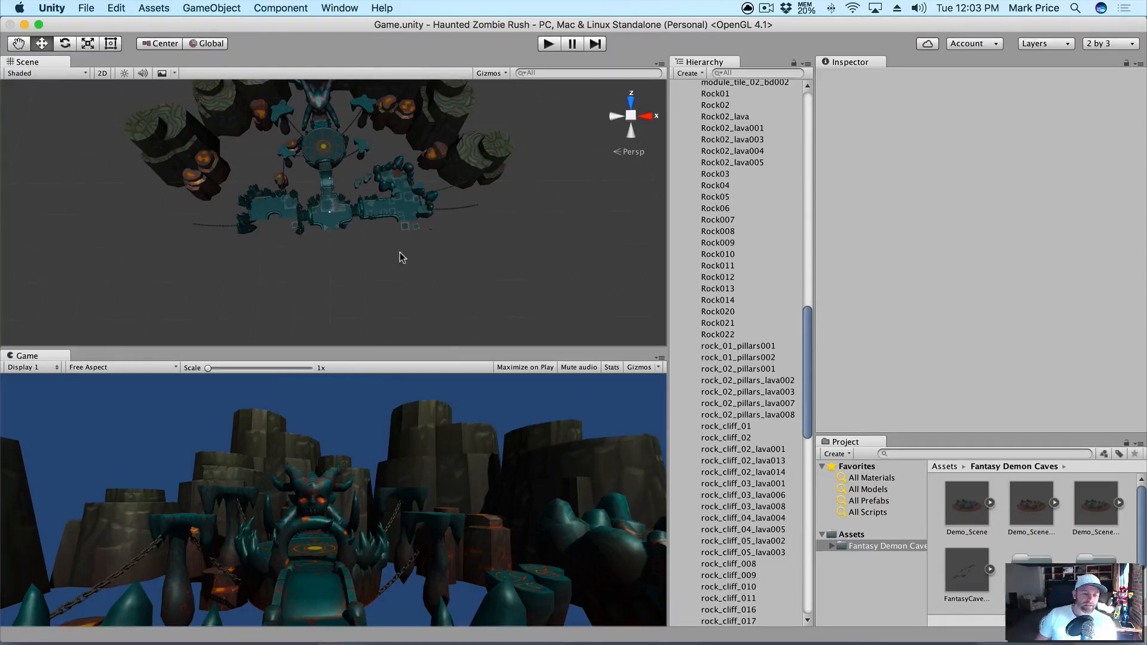
Collapse the Demo_Scene object's children in the hierarchy and select the Main Camera.
scroll(400, 257, "up", 3)
key("alt")
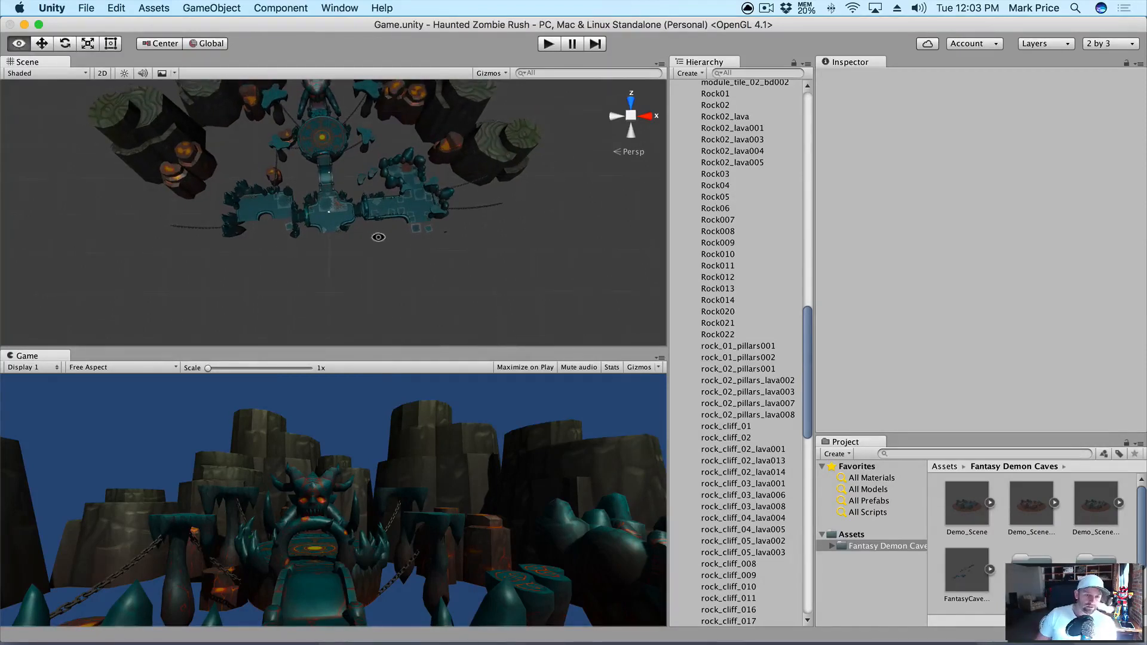
left_click_drag(379, 236, 371, 209, "alt")
scroll(708, 106, "up", 15)
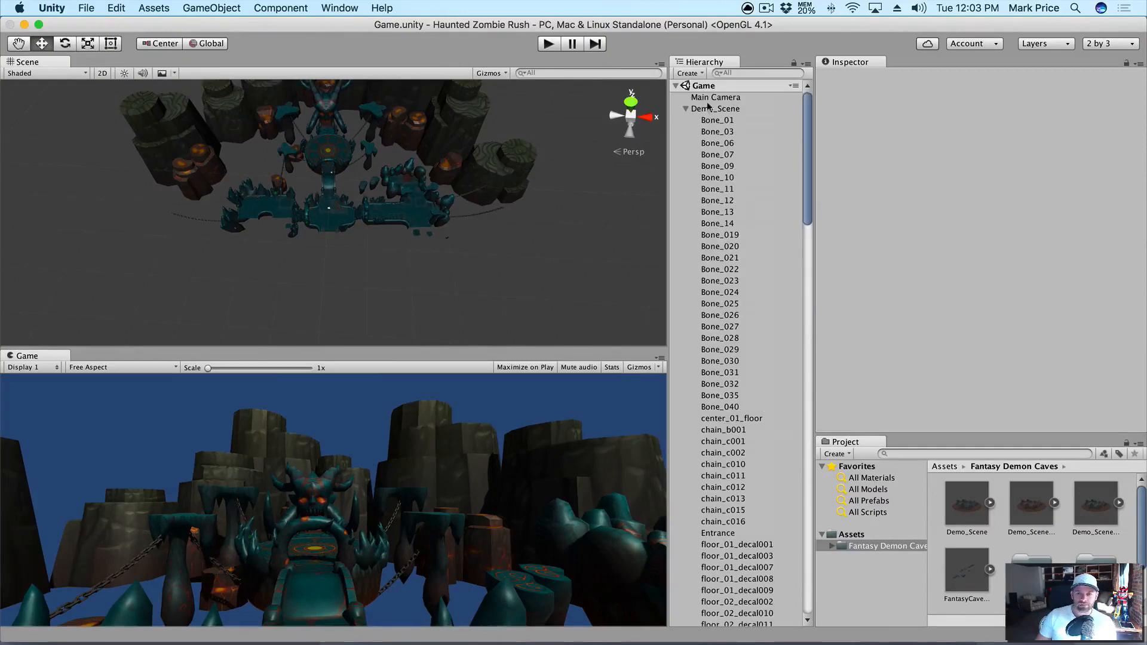
left_click(685, 108)
left_click(694, 98)
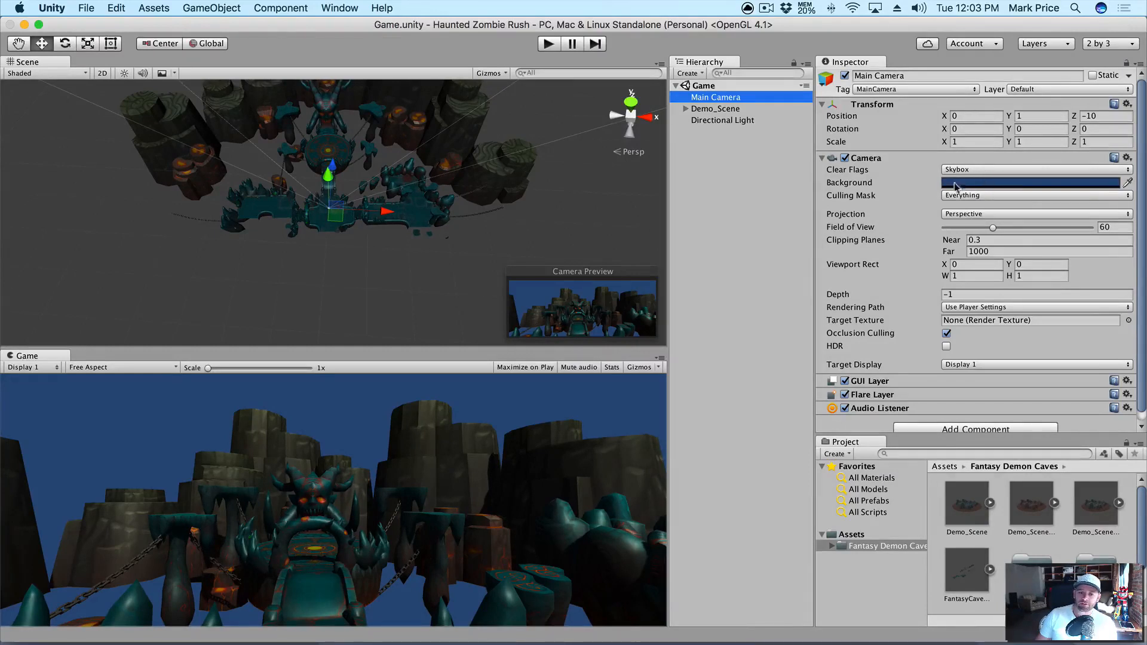
Switch the Main Camera's projection to Orthographic and move the camera back to Z -15.9.
left_click(971, 216)
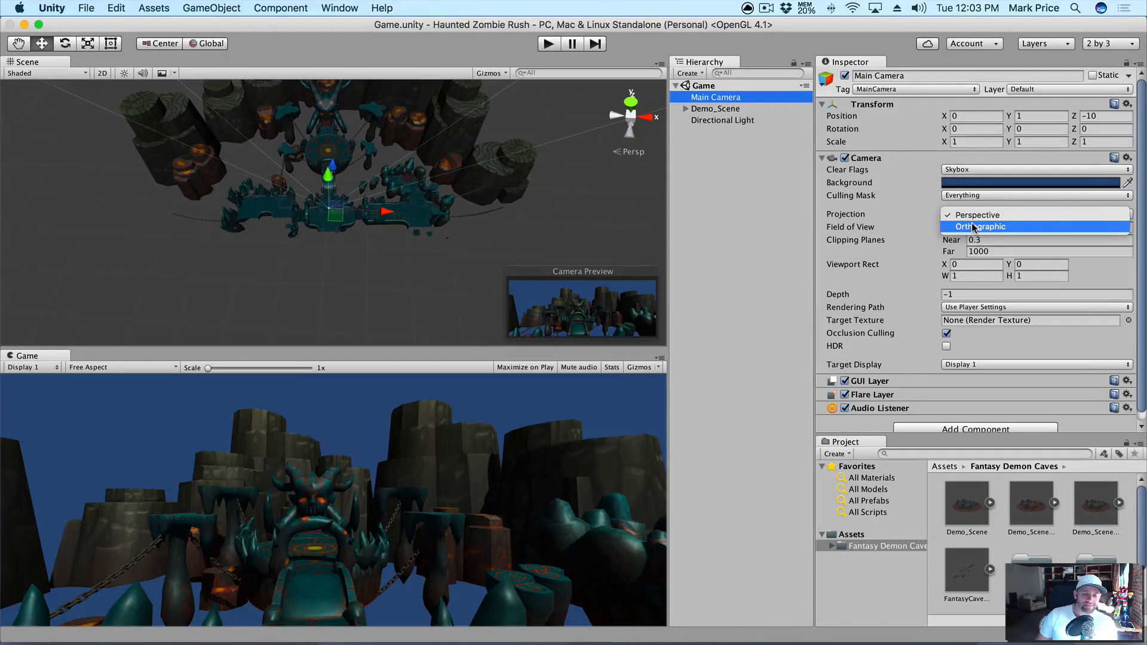
left_click(972, 227)
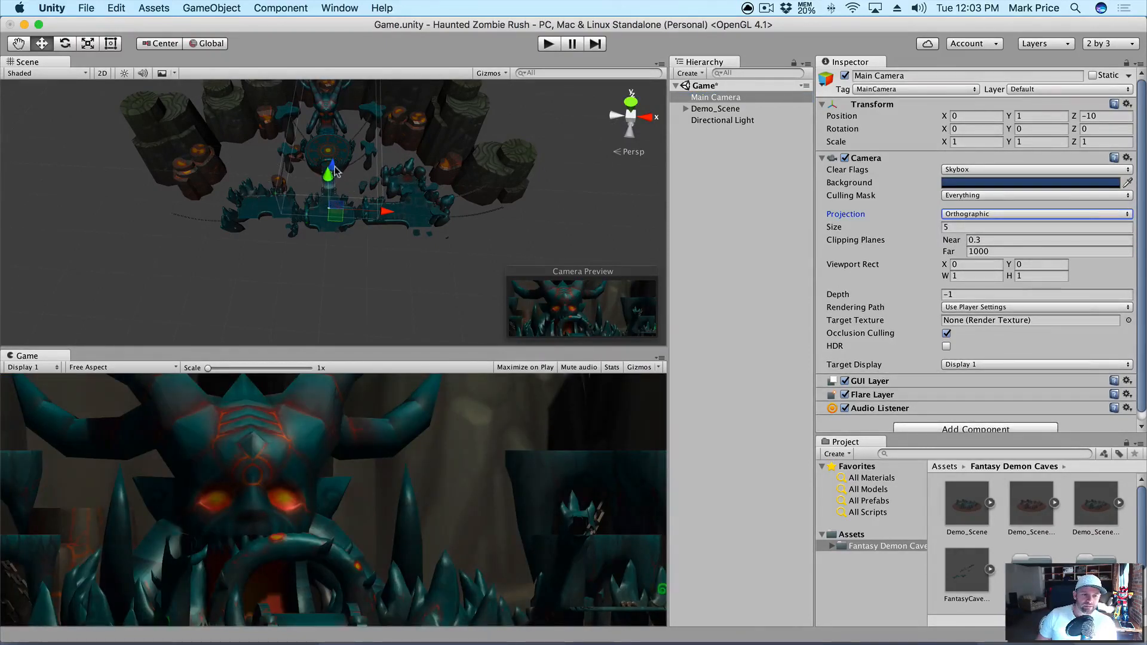
left_click_drag(332, 167, 330, 190)
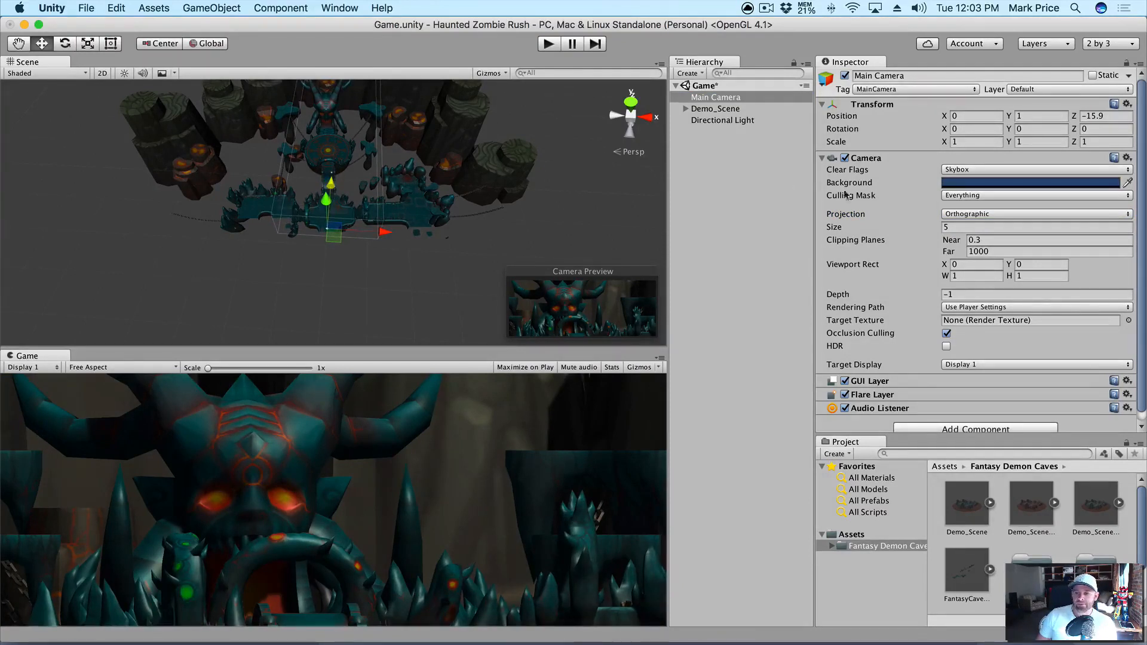
Try orthographic sizes of 14.7 and 7.81 on the Main Camera and return its projection to Perspective.
left_click_drag(899, 228, 1126, 190)
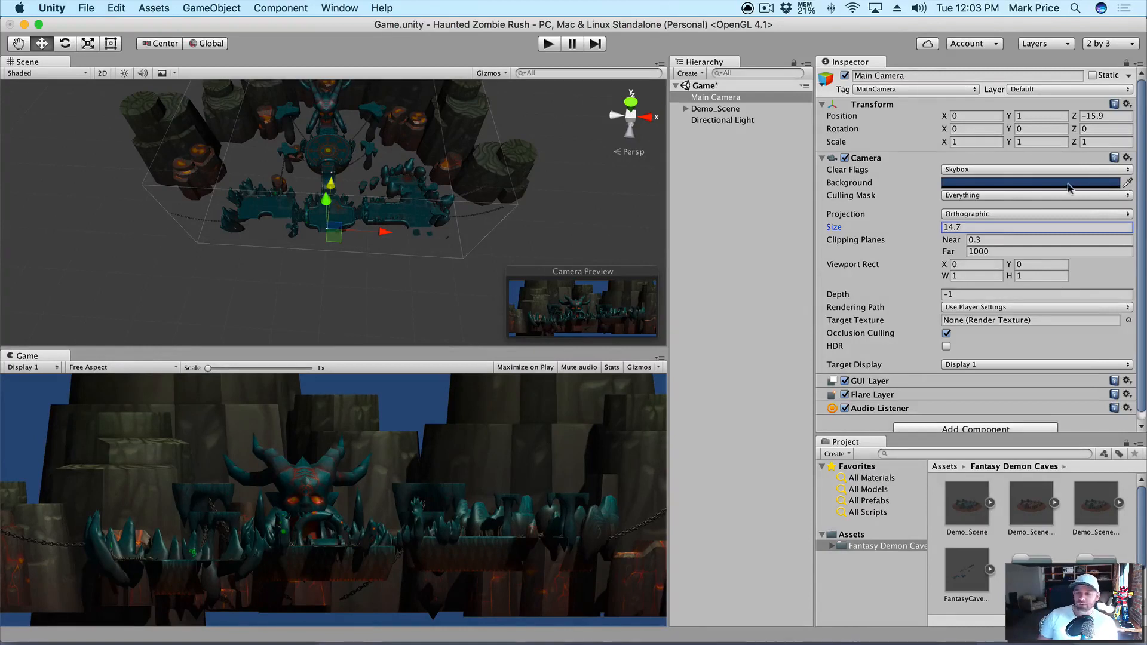
left_click_drag(915, 227, 840, 236)
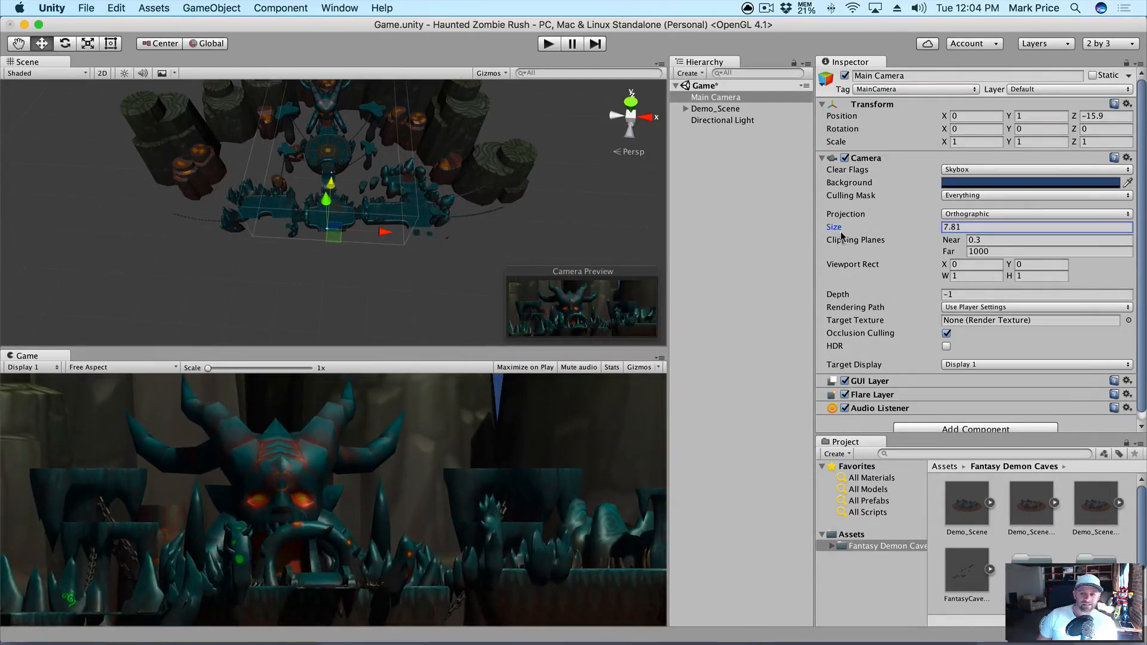
left_click(968, 213)
left_click(971, 205)
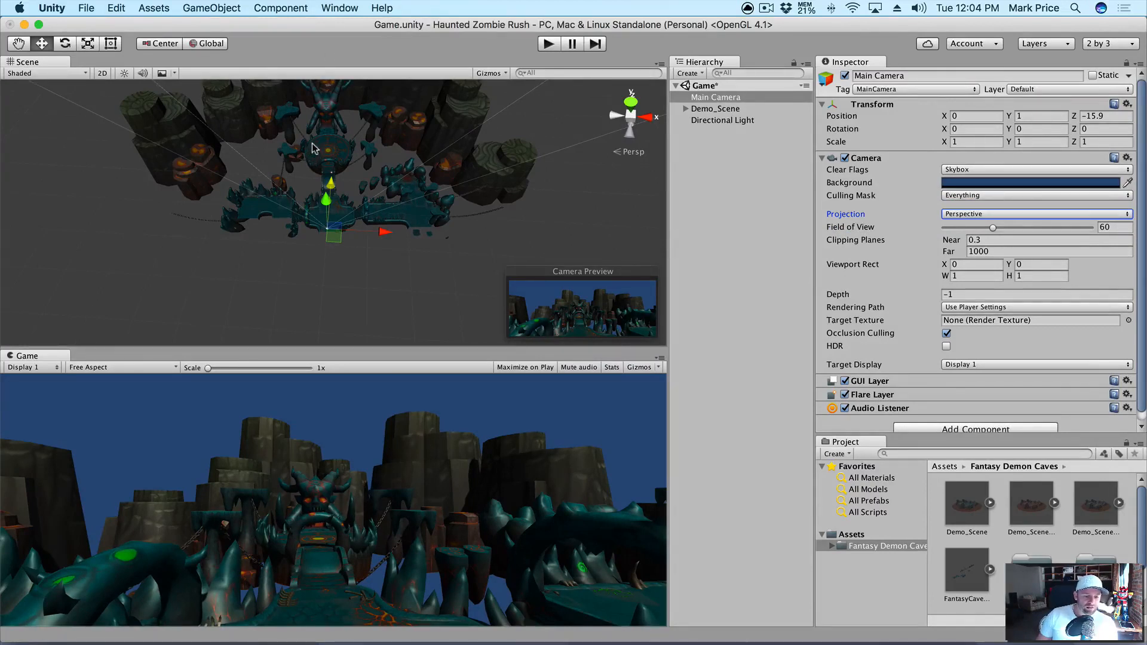
Delete the centre platform in front of the entrance with its adjoining walkway tile, spikes, bones and decals, keeping the Main Camera.
left_click(319, 216)
key("f")
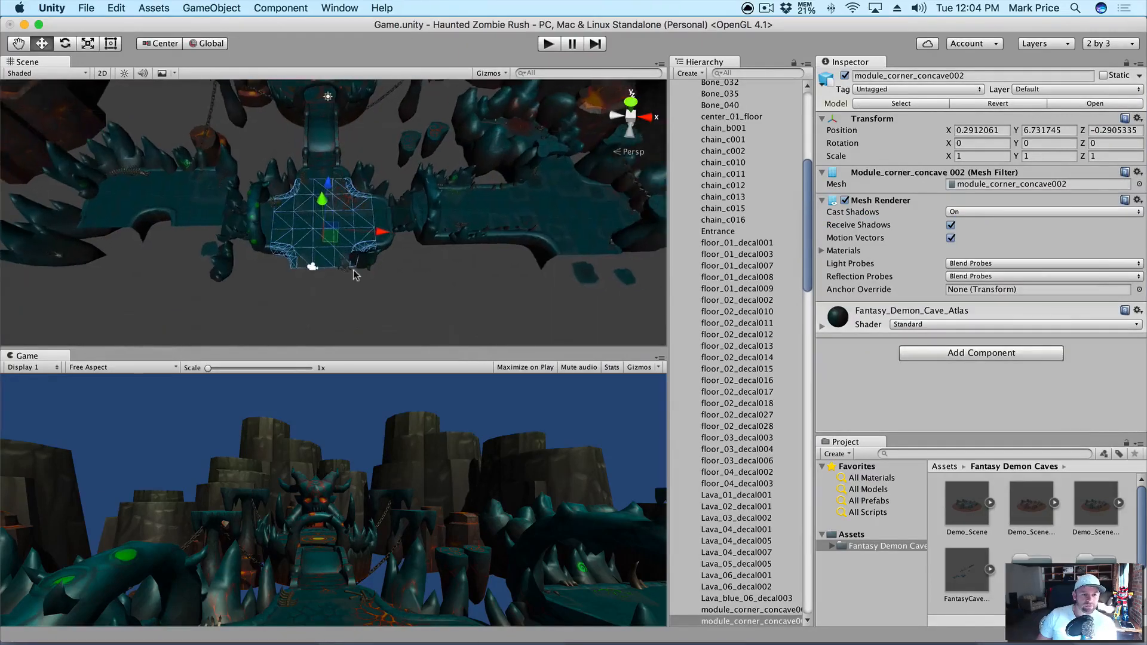
left_click_drag(400, 284, 266, 188)
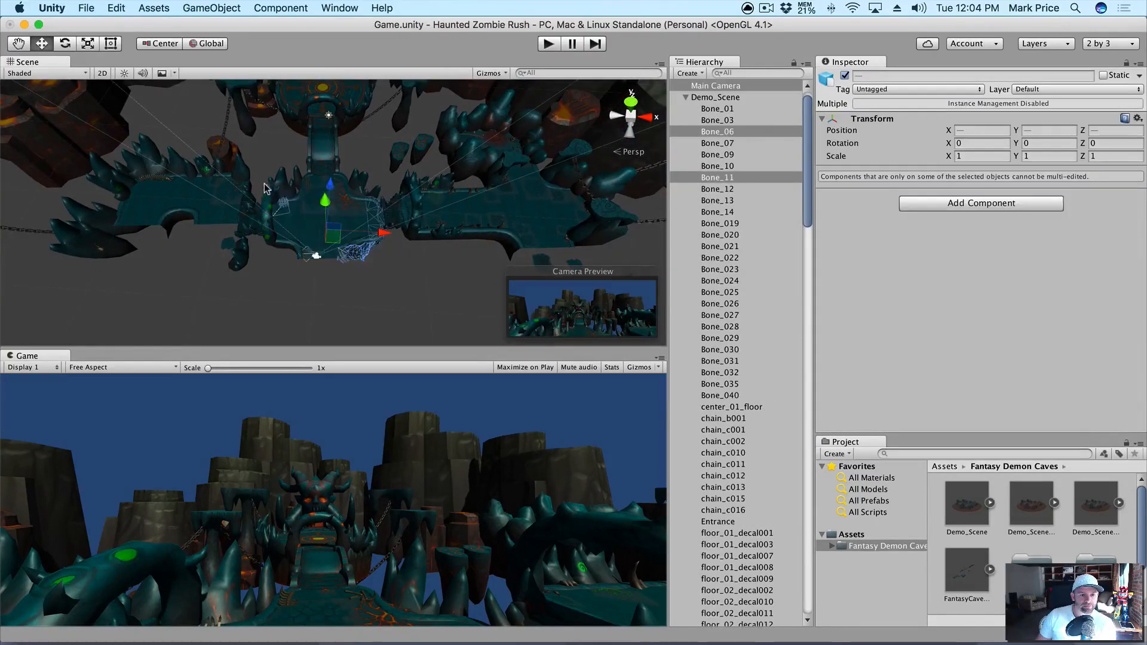
left_click(303, 214, "shift")
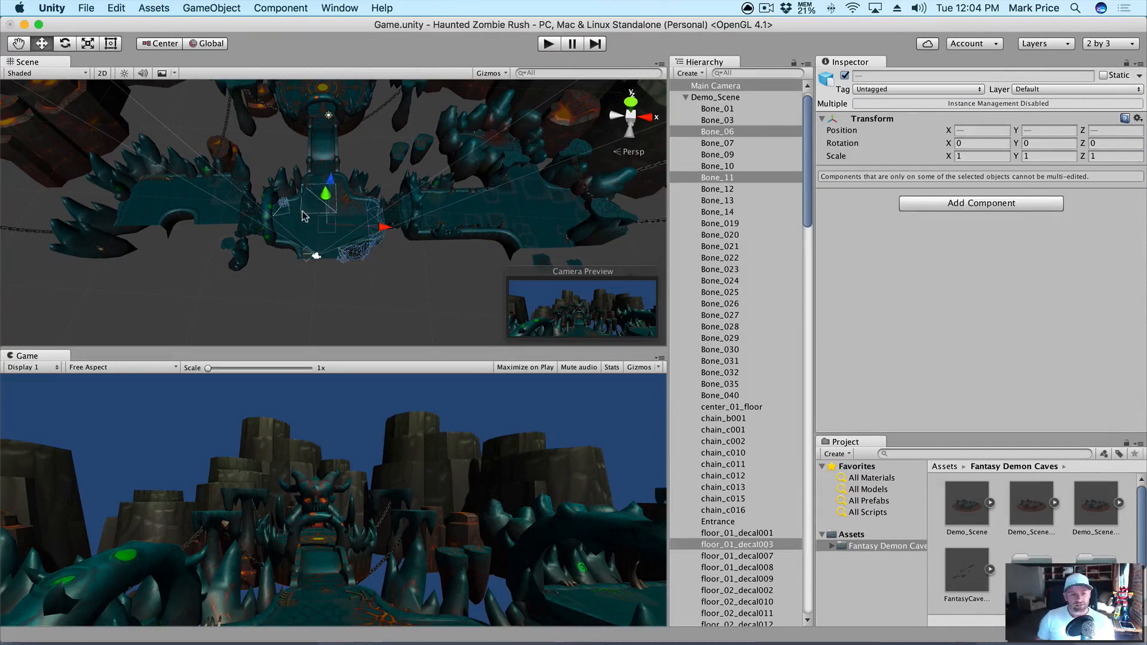
left_click(204, 199, "shift")
left_click(165, 173, "shift")
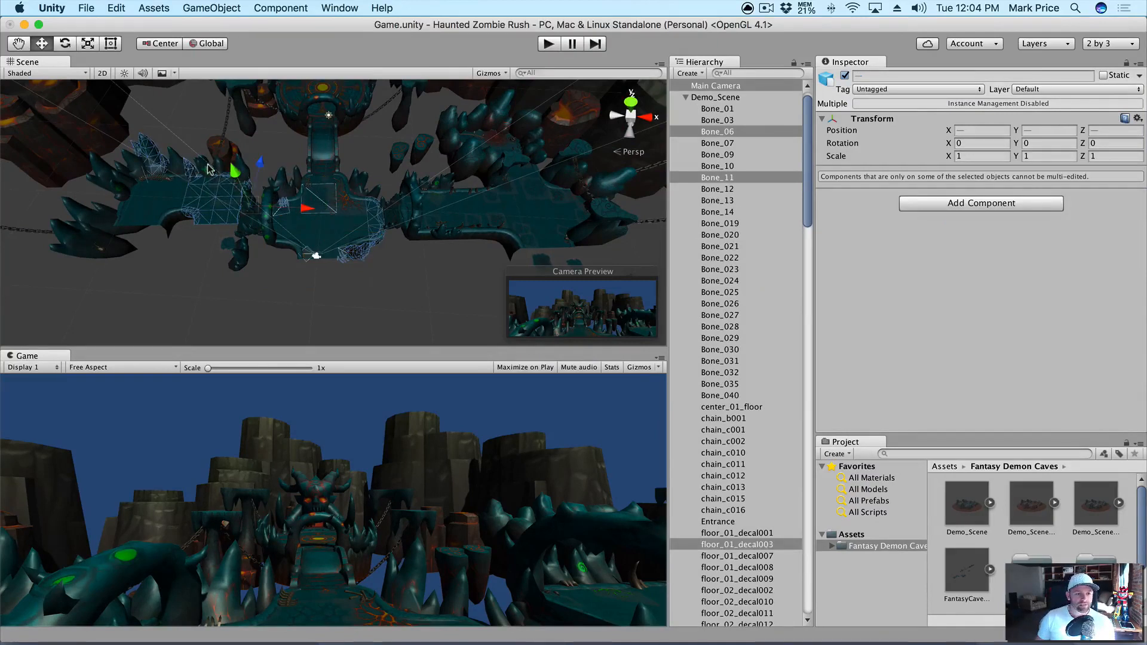
left_click(208, 165, "shift")
left_click(228, 151, "shift")
left_click(240, 165, "shift")
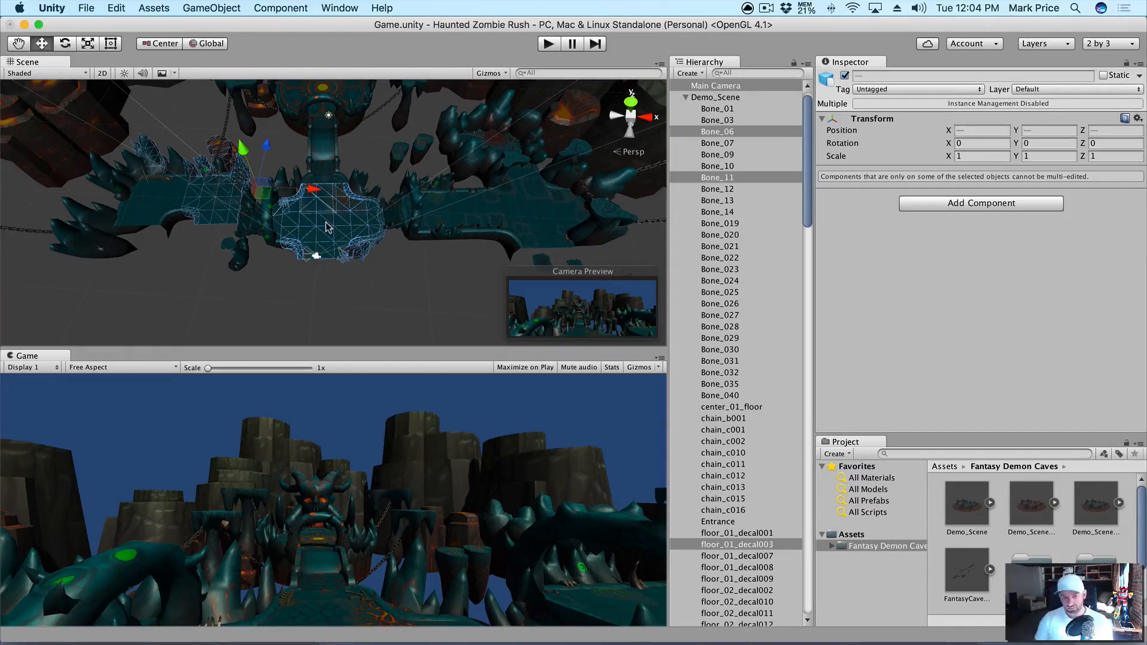
key("super+BackSpace")
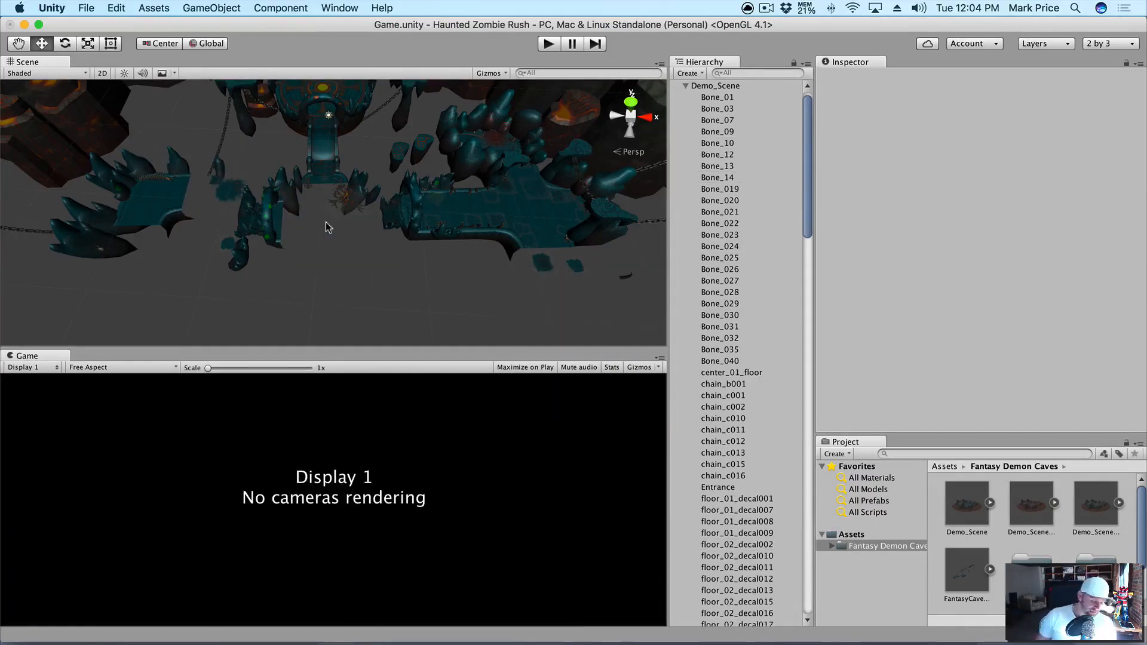
key("super+z")
left_click(722, 86, "super")
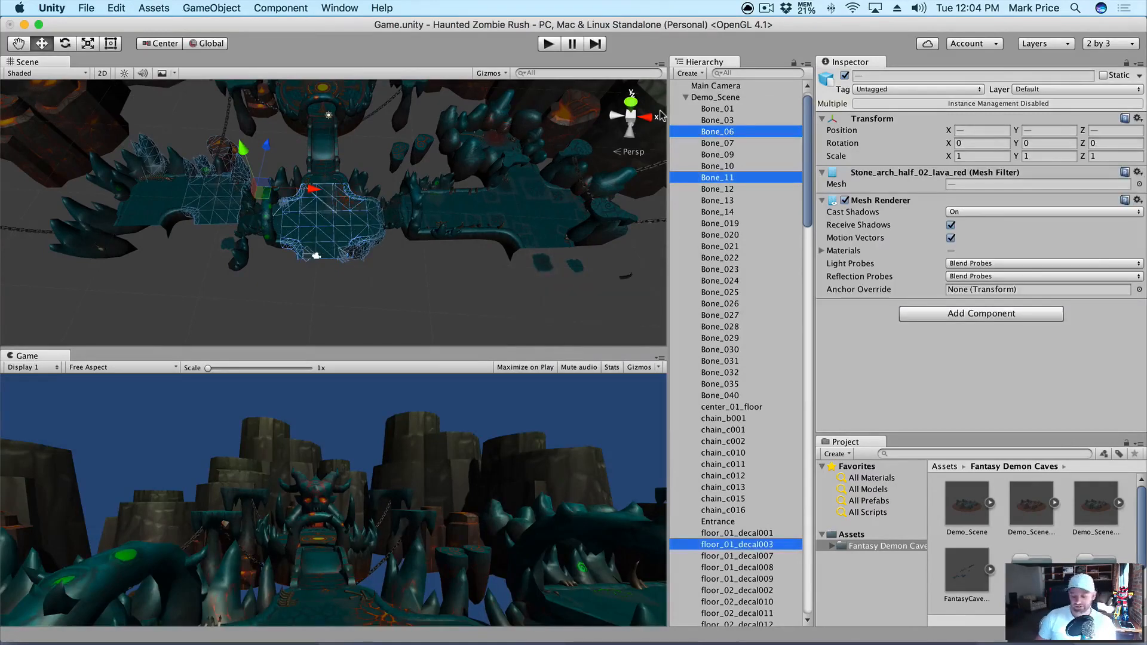
key("super+BackSpace")
left_click(662, 116)
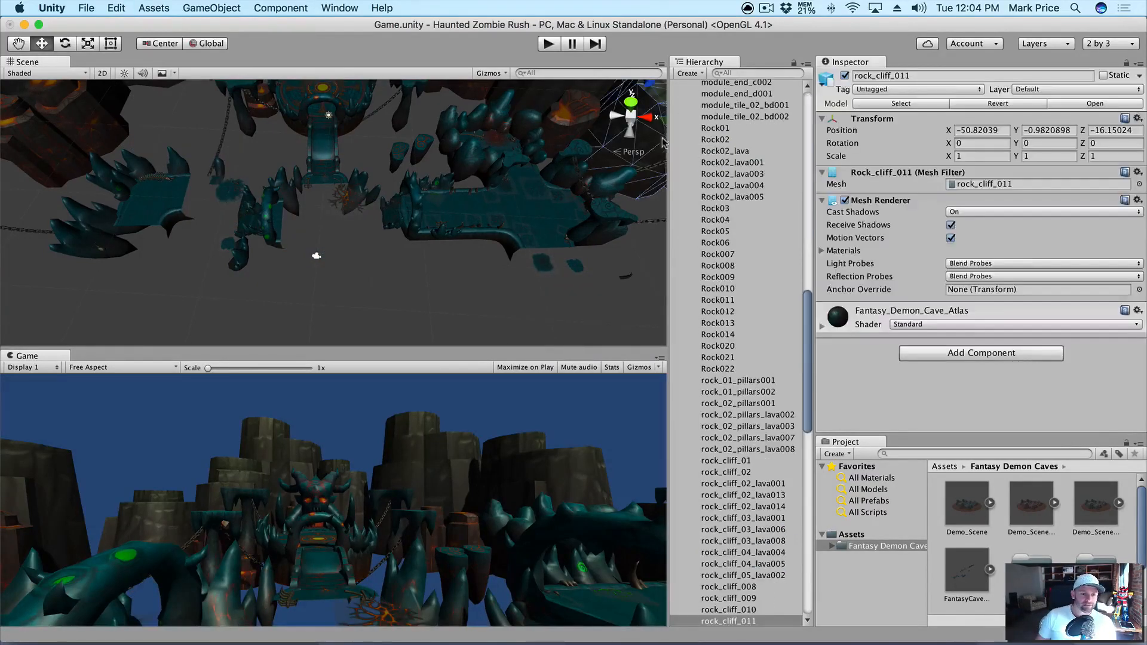
Delete the stairs, blue lava arch and spike rocks left around the removed centre platform.
left_click_drag(291, 268, 239, 197)
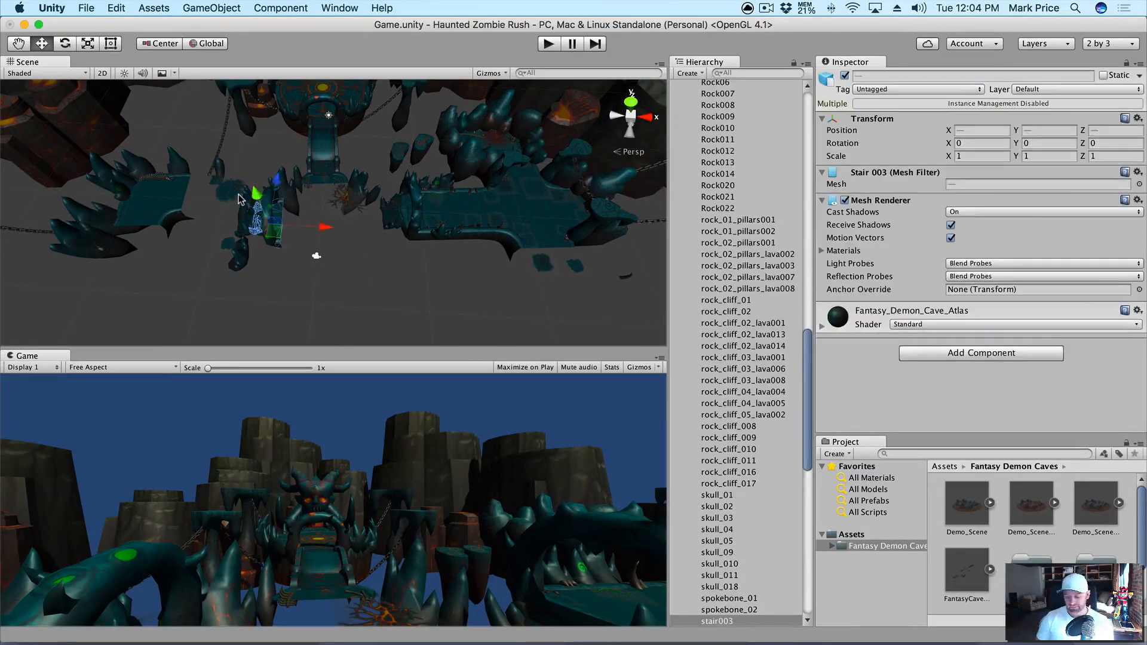
left_click(238, 199)
left_click(253, 207)
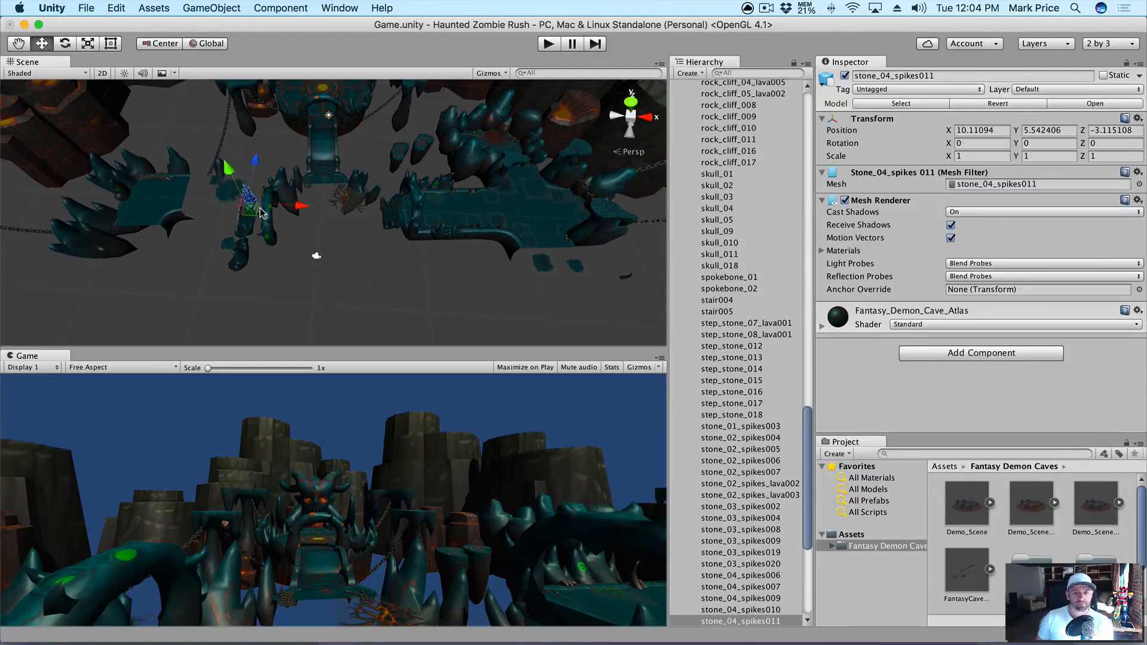
left_click(267, 227, "shift")
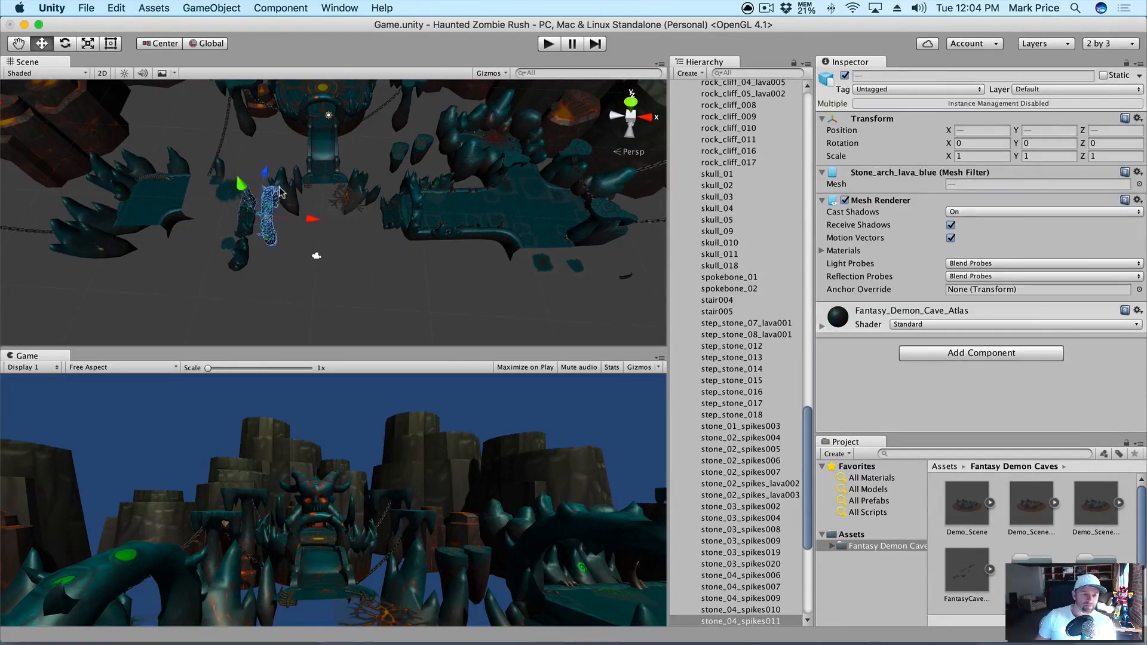
left_click(280, 190, "shift")
left_click(284, 193, "shift")
left_click(267, 225, "shift")
left_click(276, 230, "shift")
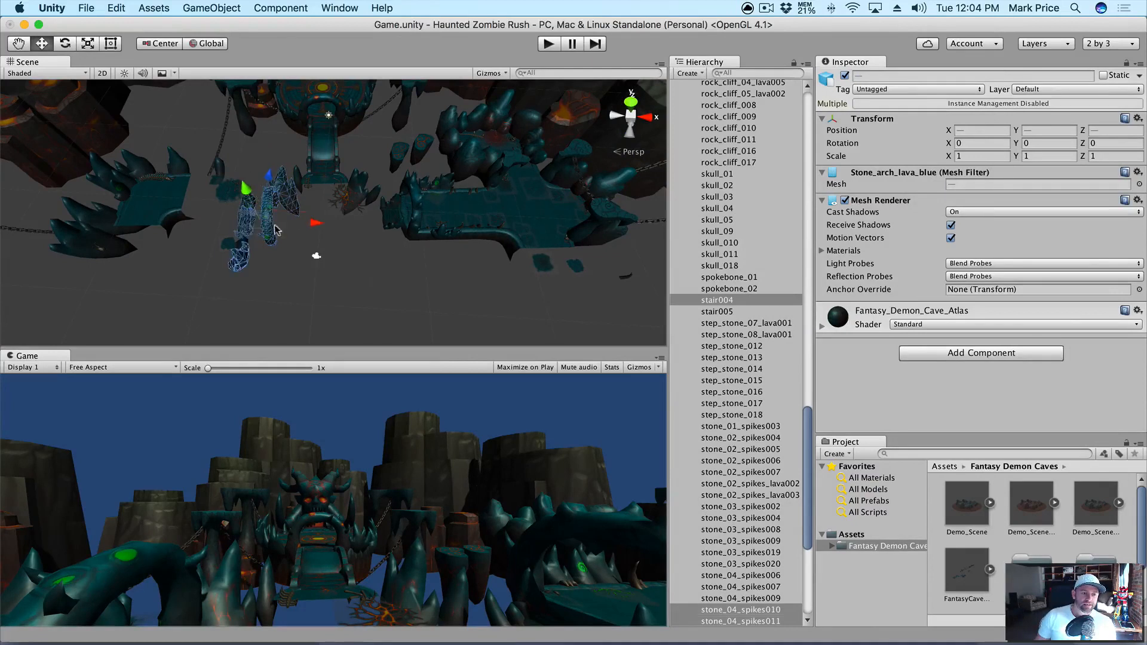
left_click(300, 179, "shift")
left_click(360, 196, "shift")
left_click(358, 182, "shift")
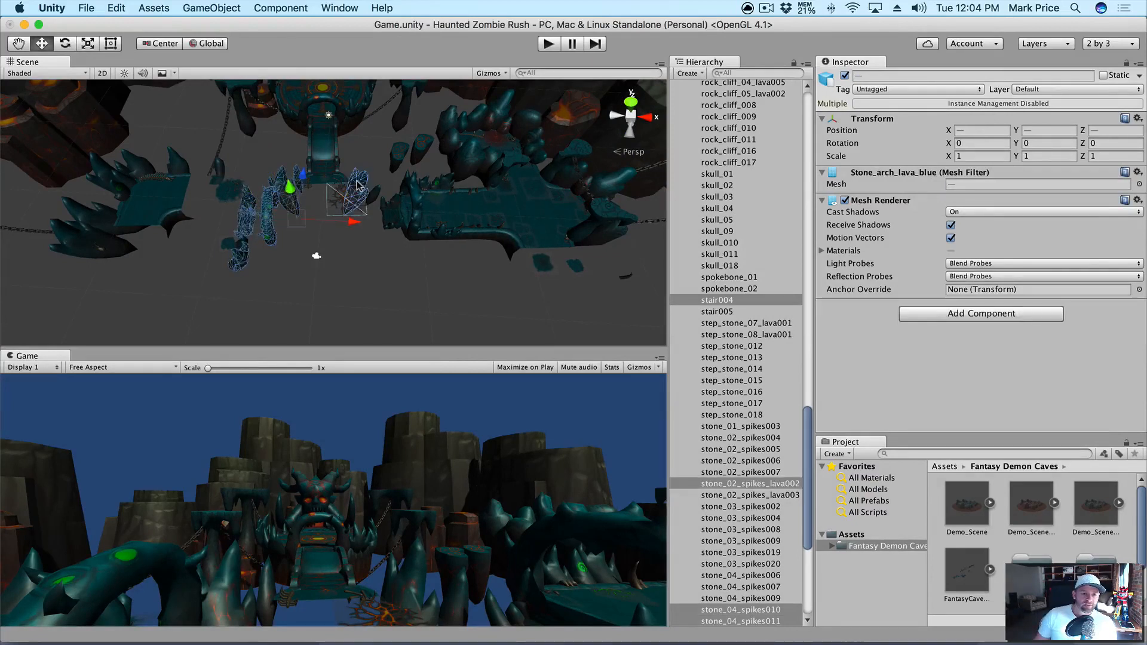
key("super+BackSpace")
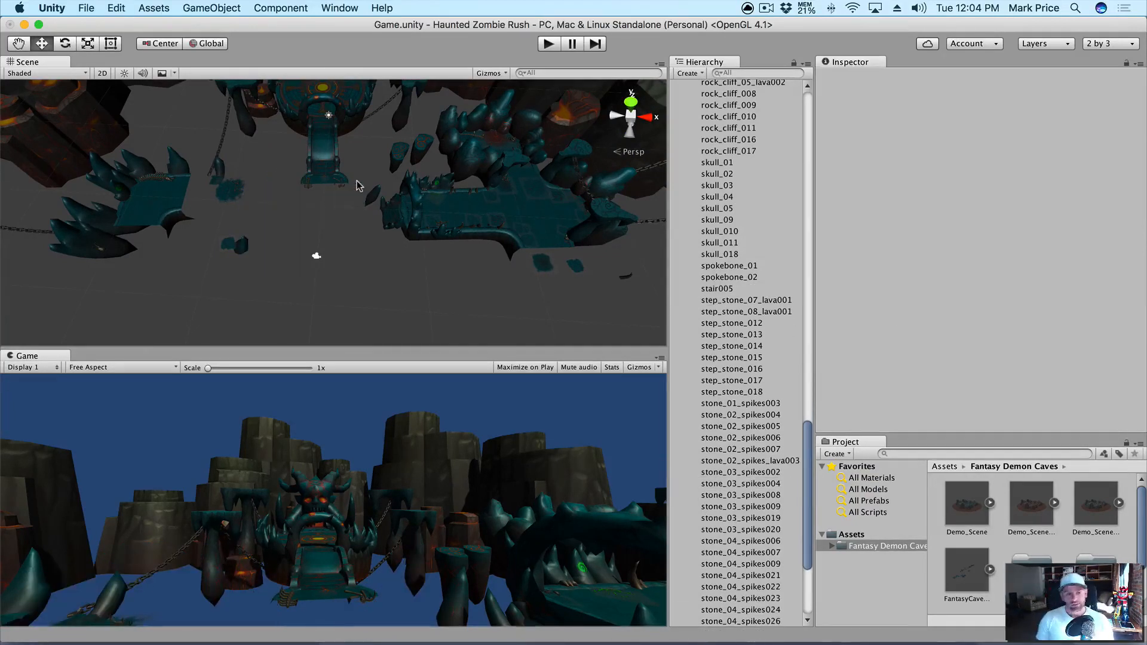
Delete the stone_02_spikes_lava003 rock and the walkway tiles with their decals right of the removed centre platform.
left_click(375, 198)
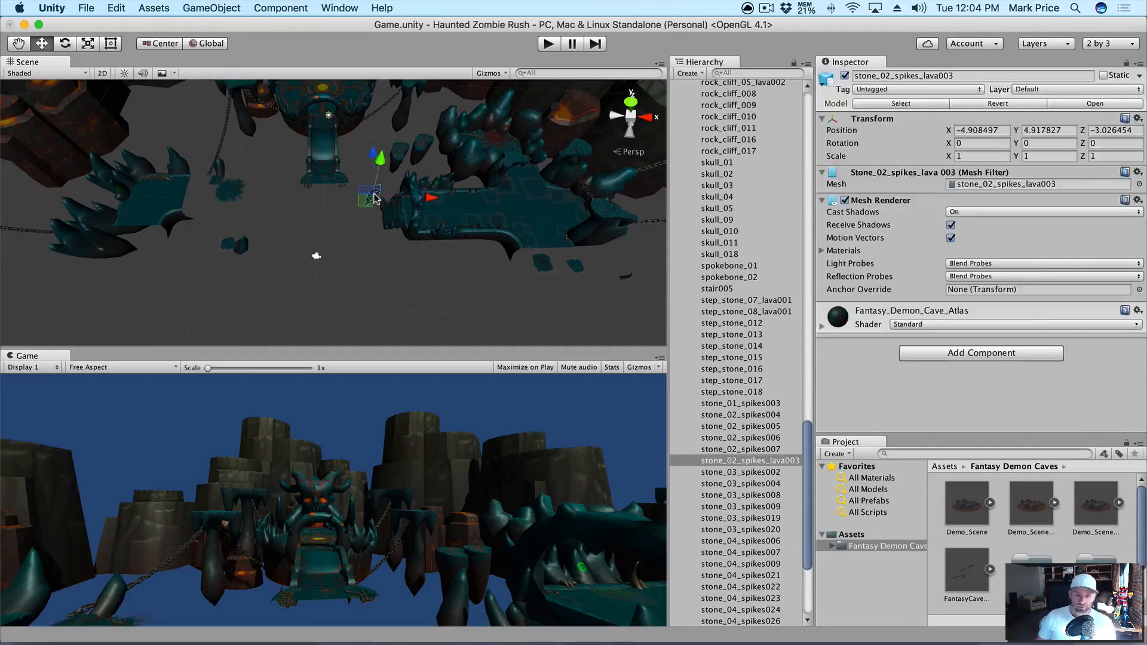
key("super+BackSpace")
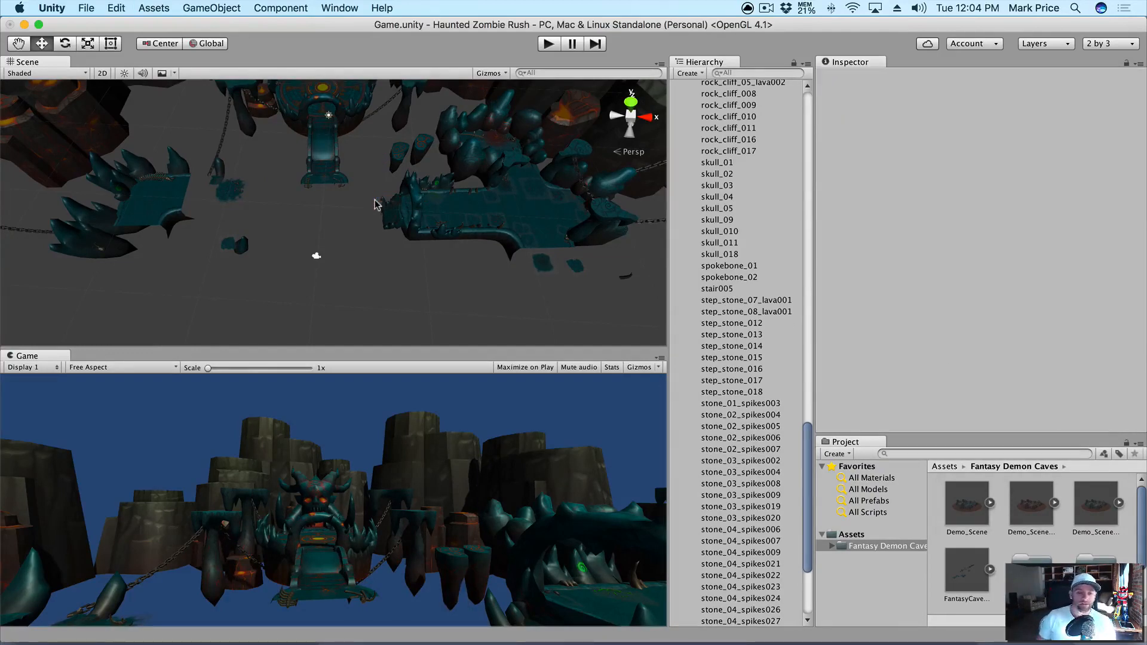
left_click_drag(369, 182, 514, 260)
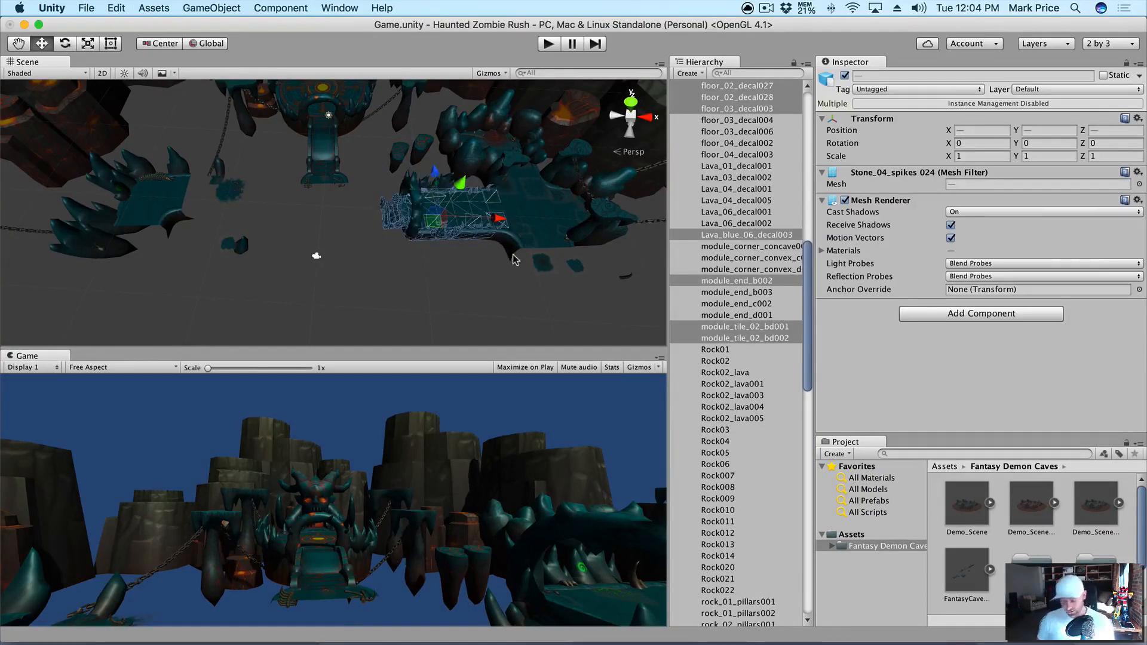
key("super+BackSpace")
left_click_drag(419, 269, 452, 241)
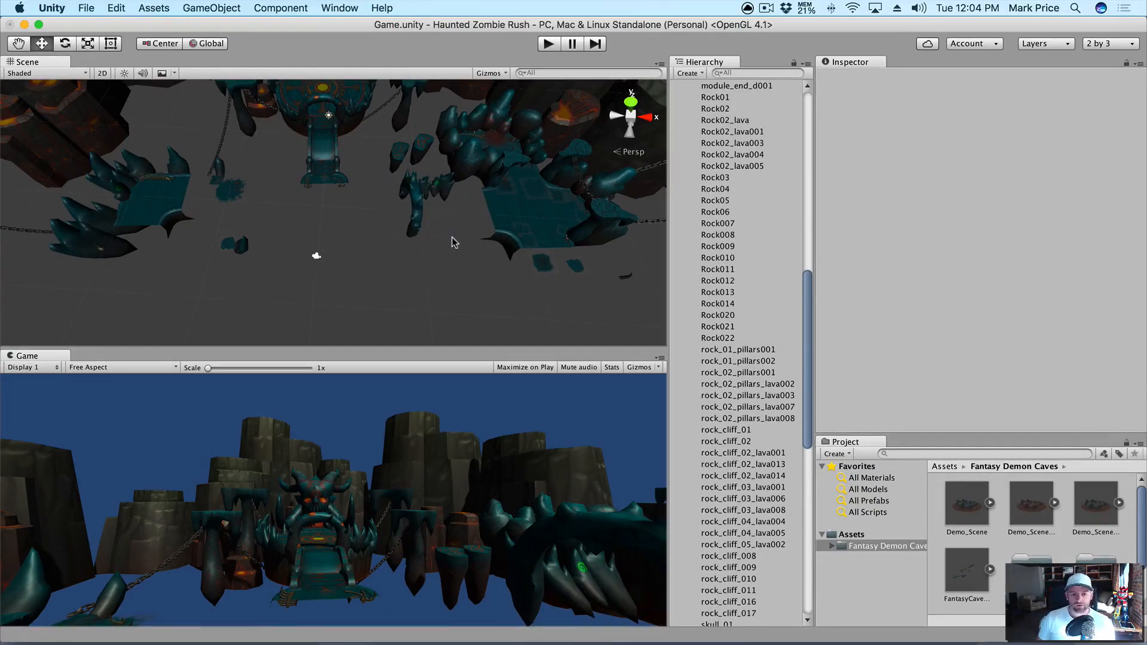
Delete stone_arch001 and the spike rocks beside it where the right walkway was.
left_click(420, 213)
left_click(426, 184, "shift")
left_click(443, 184, "shift")
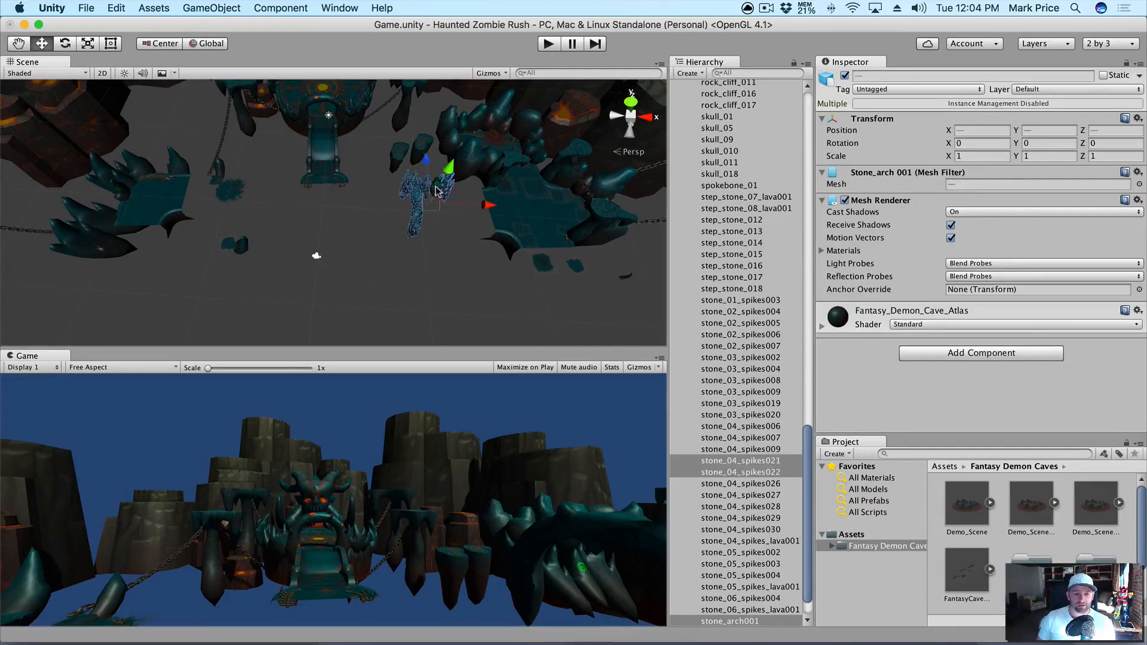
left_click(434, 185, "shift")
key("super+BackSpace")
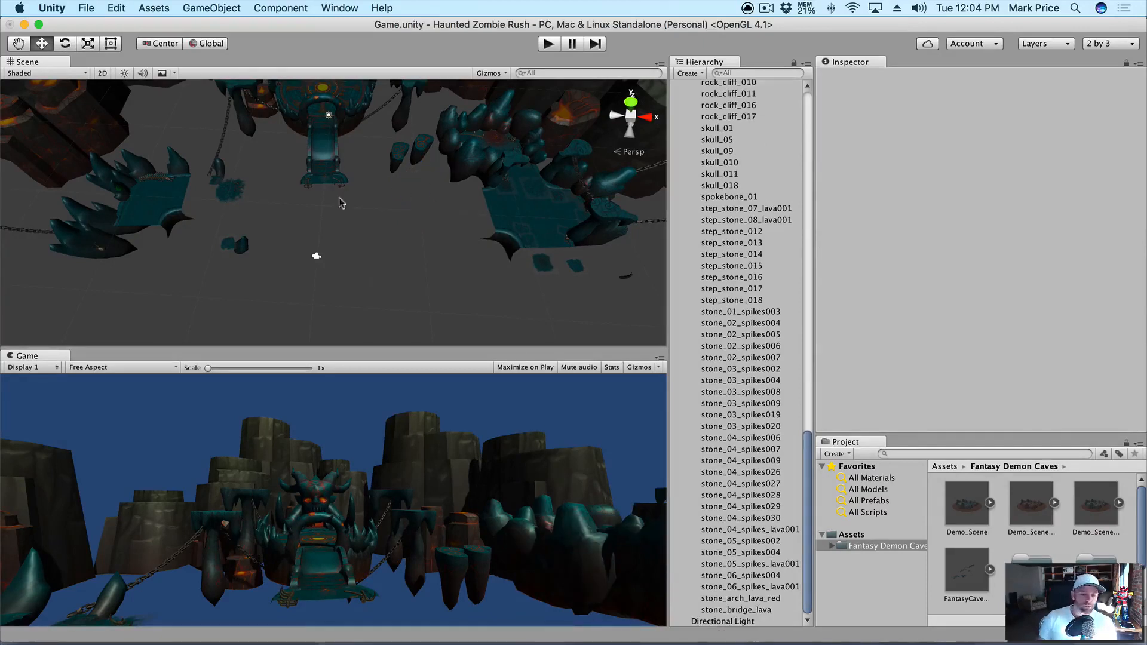
Delete stone_01_spikes003, stone_03_spikes008 and the module_corner_convex_c001 corner tile left of the entrance.
left_click(221, 174)
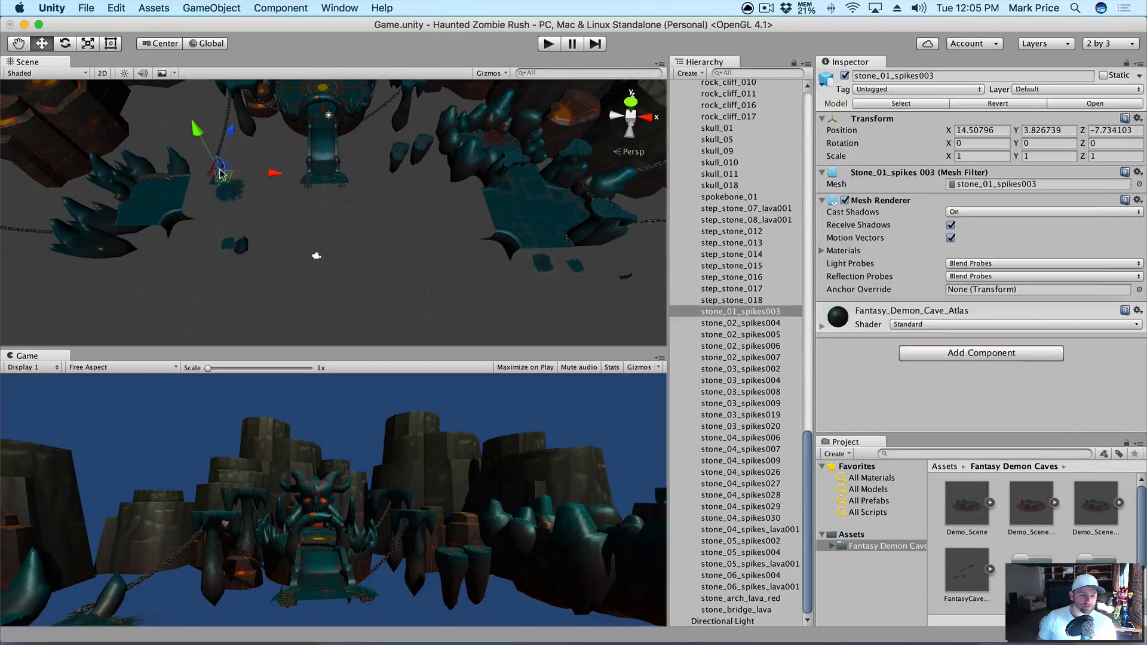
left_click(218, 174)
left_click_drag(195, 257, 112, 175)
key("super+BackSpace")
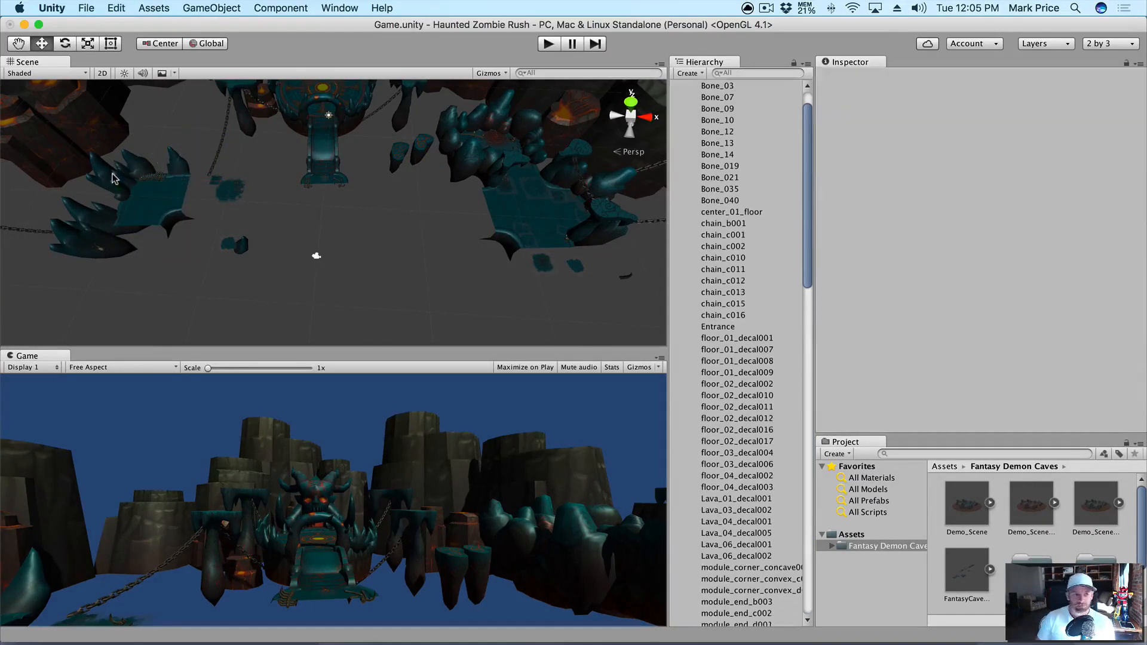
left_click(146, 180)
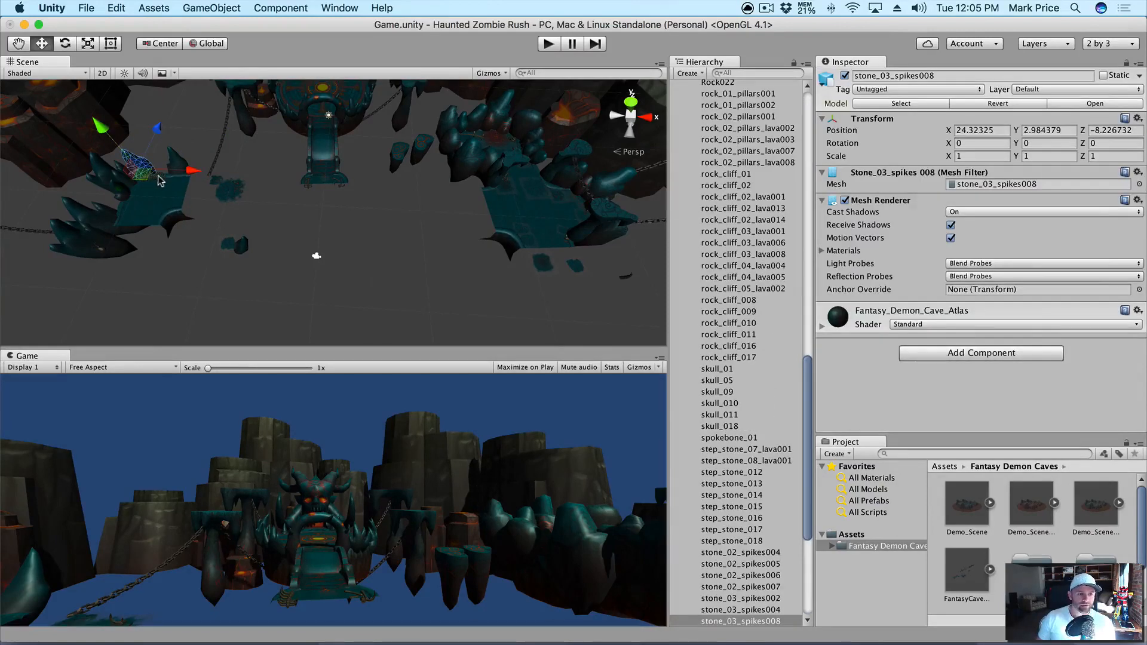
key("super+BackSpace")
left_click(159, 194)
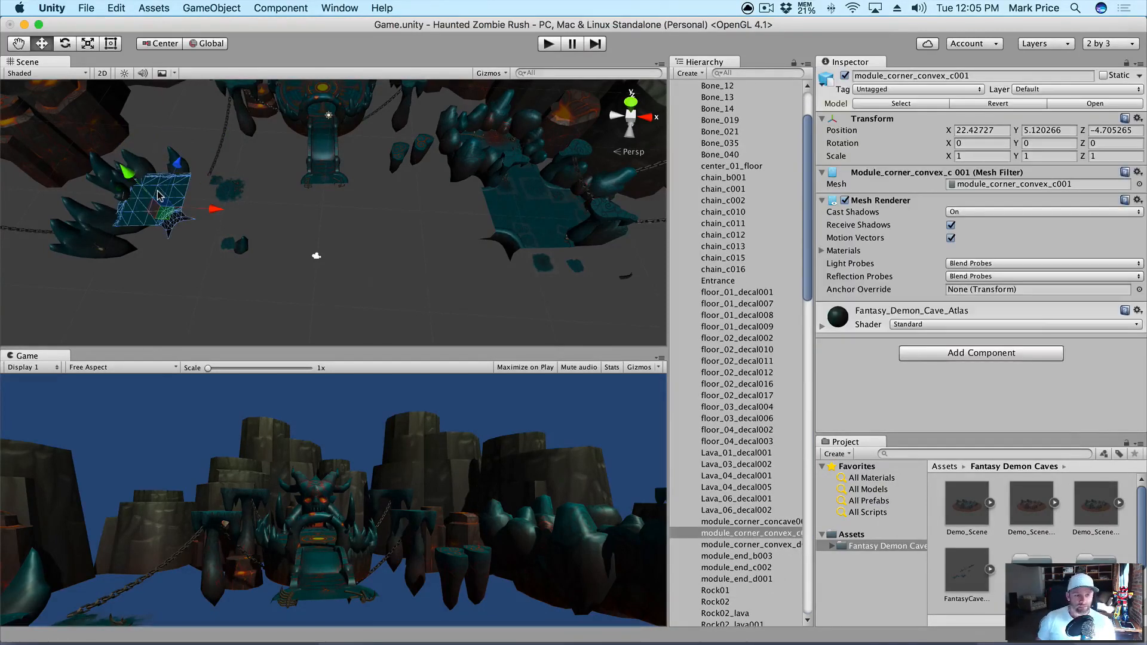
key("super+BackSpace")
left_click_drag(181, 267, 122, 185)
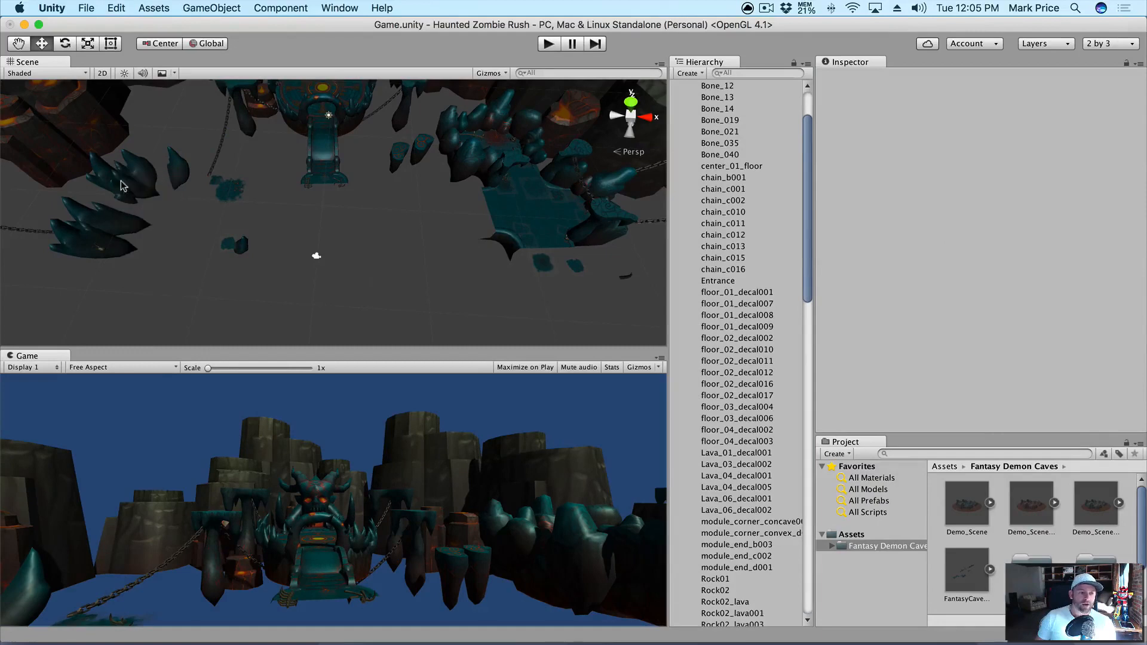
Delete all the spike rocks that surrounded the removed left corner tile.
left_click(127, 184)
left_click(117, 217, "shift")
left_click(114, 235, "shift")
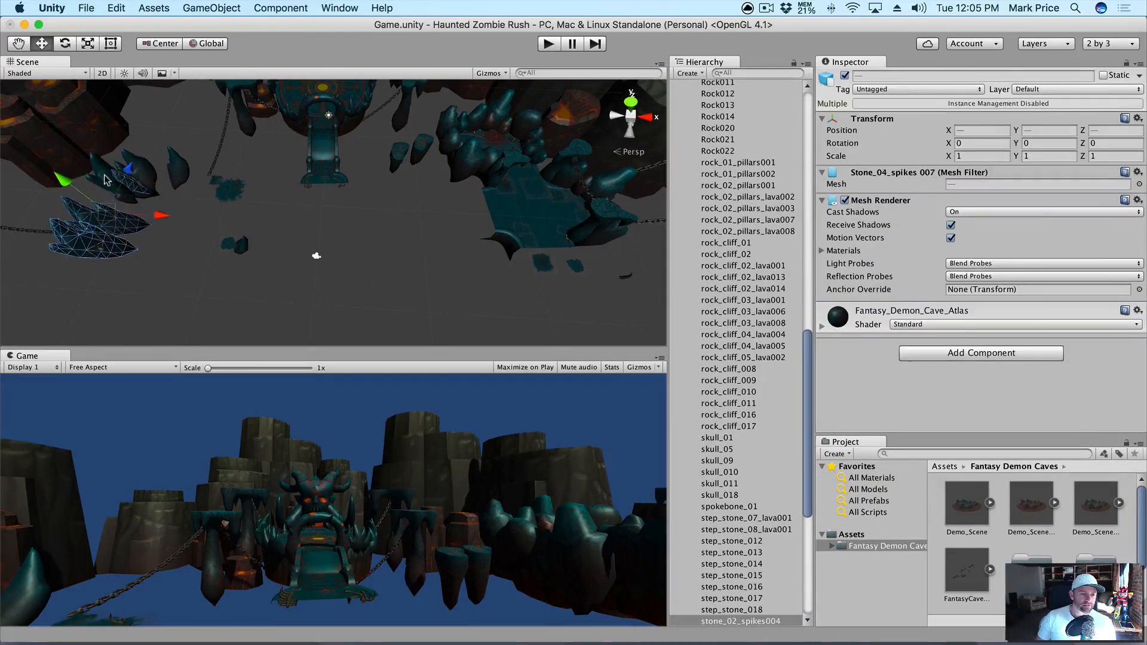
left_click(104, 176, "shift")
left_click(147, 167, "shift")
left_click(175, 168, "shift")
left_click(119, 188, "shift")
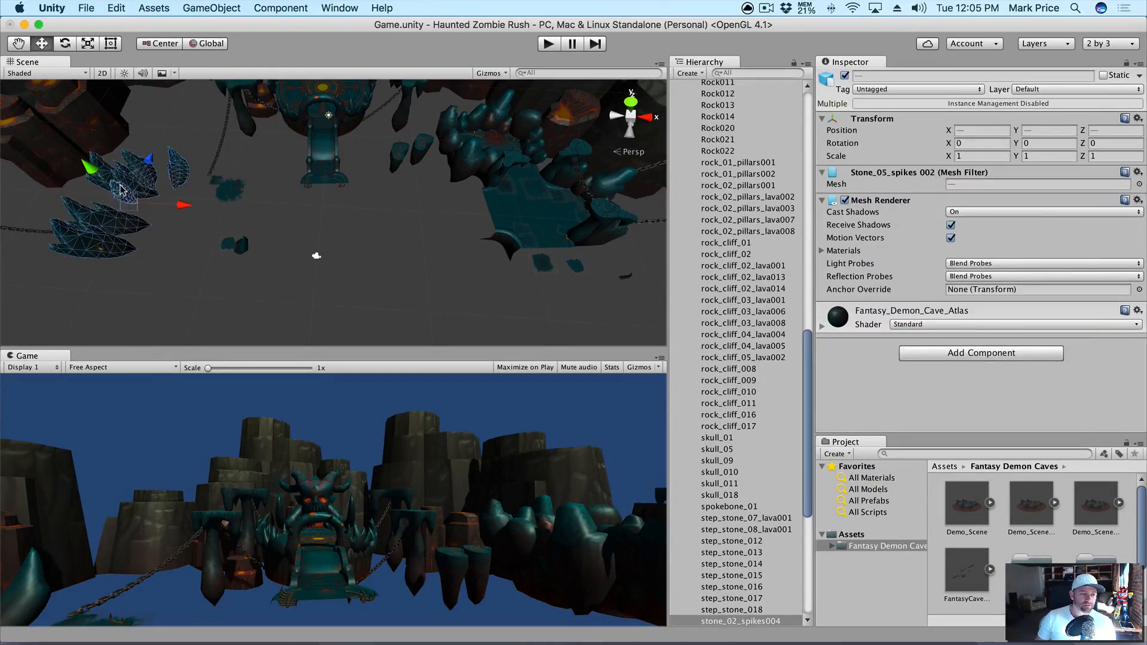
key("super+BackSpace")
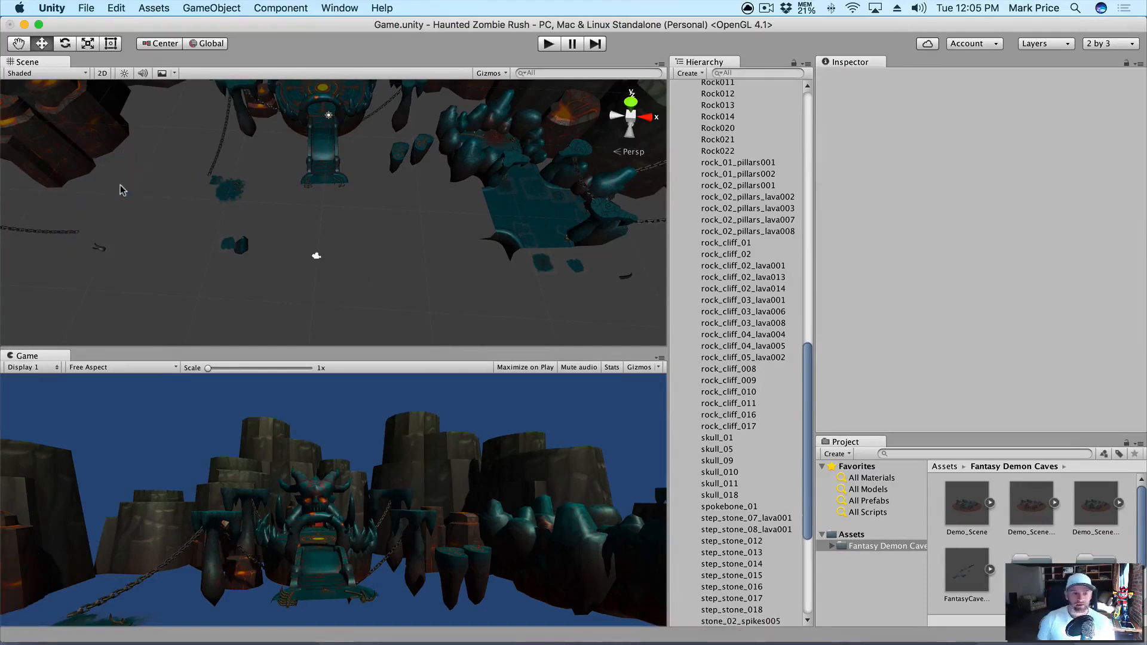
Delete the leftover floor decals and loose bones floating in the cleared area left of the entrance.
left_click(227, 196)
key("super+BackSpace")
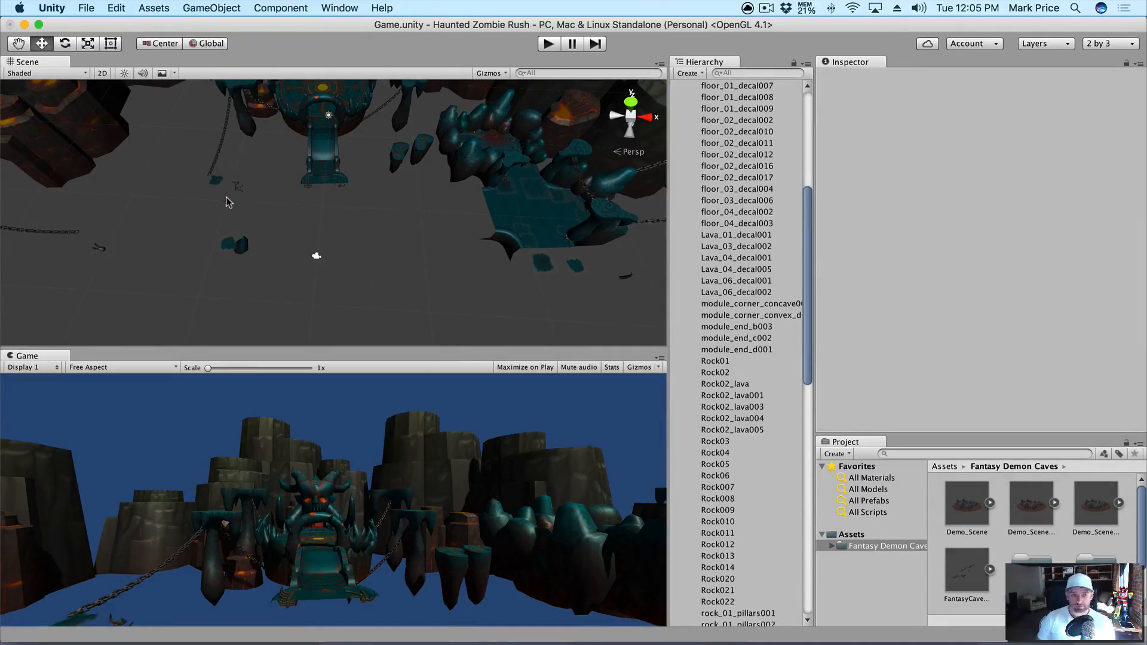
left_click(218, 179)
key("super+BackSpace")
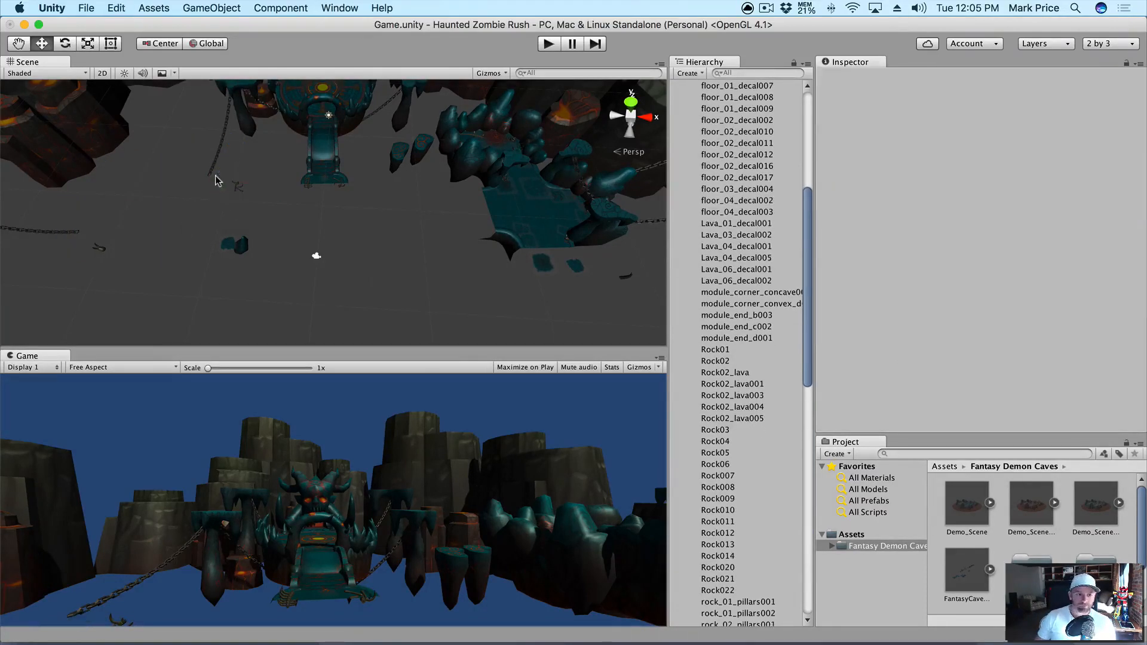
left_click(247, 193)
key("super+BackSpace")
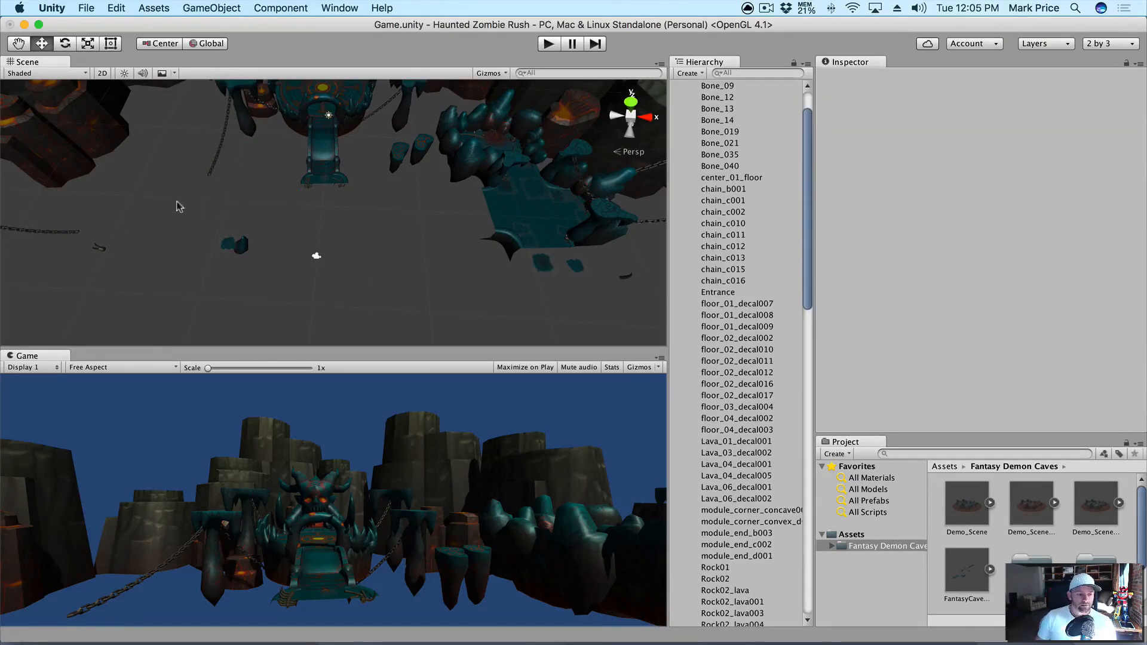
left_click_drag(165, 225, 95, 260)
key("super+BackSpace")
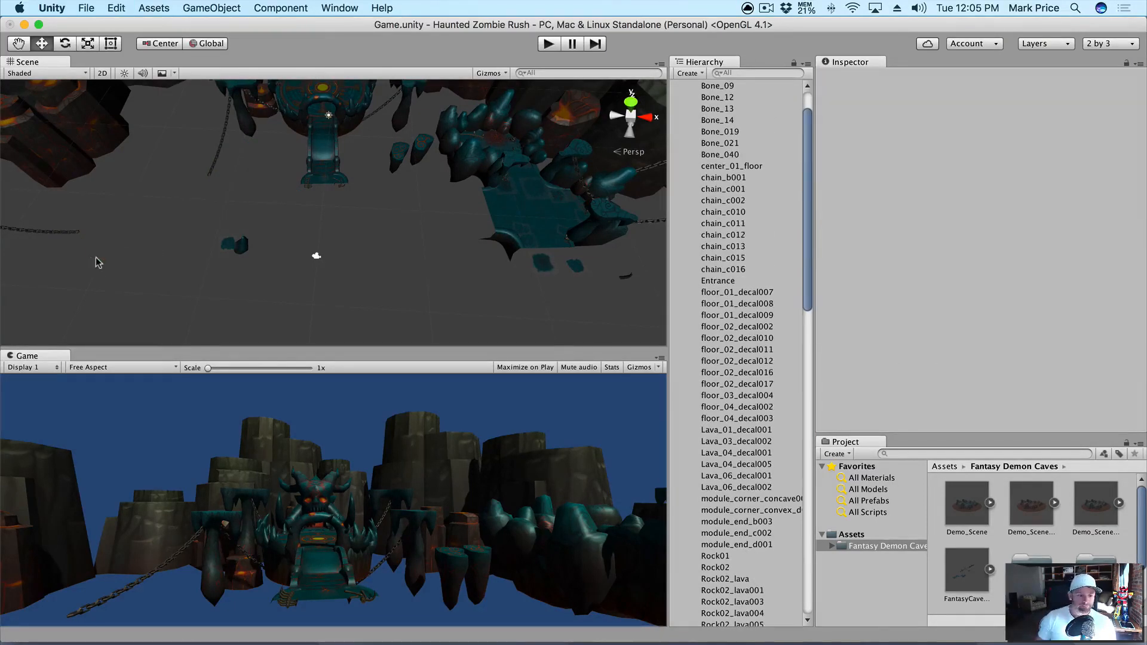
left_click(235, 245)
key("super+BackSpace")
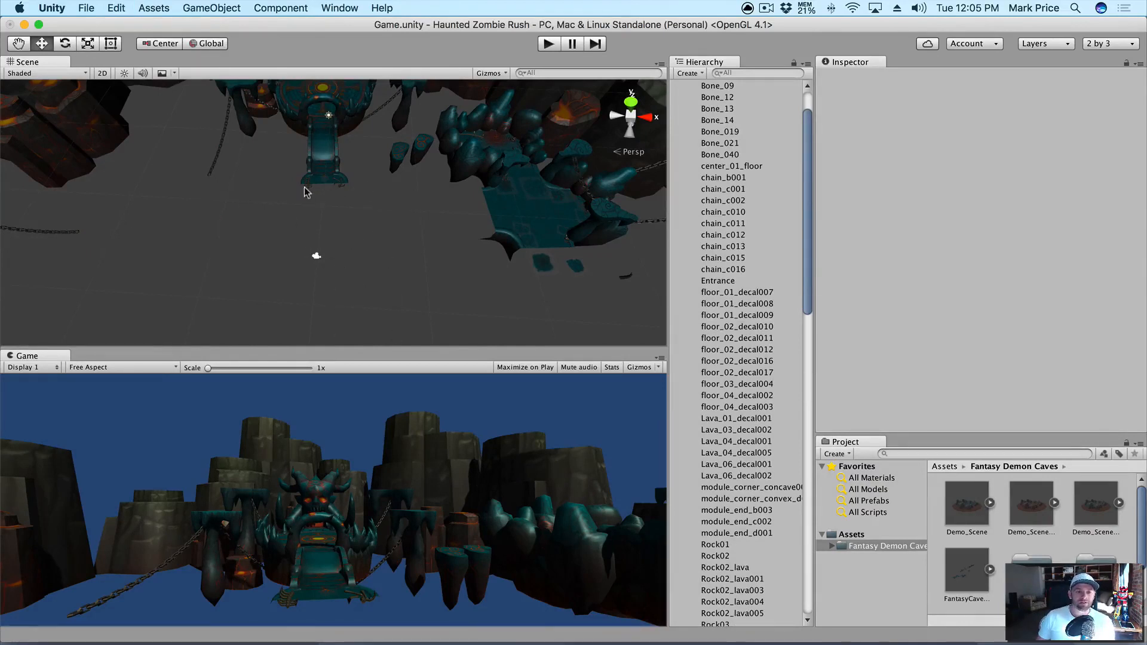
Delete Bone_12 from the end tile of the entrance walkway.
scroll(308, 192, "up", 3)
left_click(274, 152)
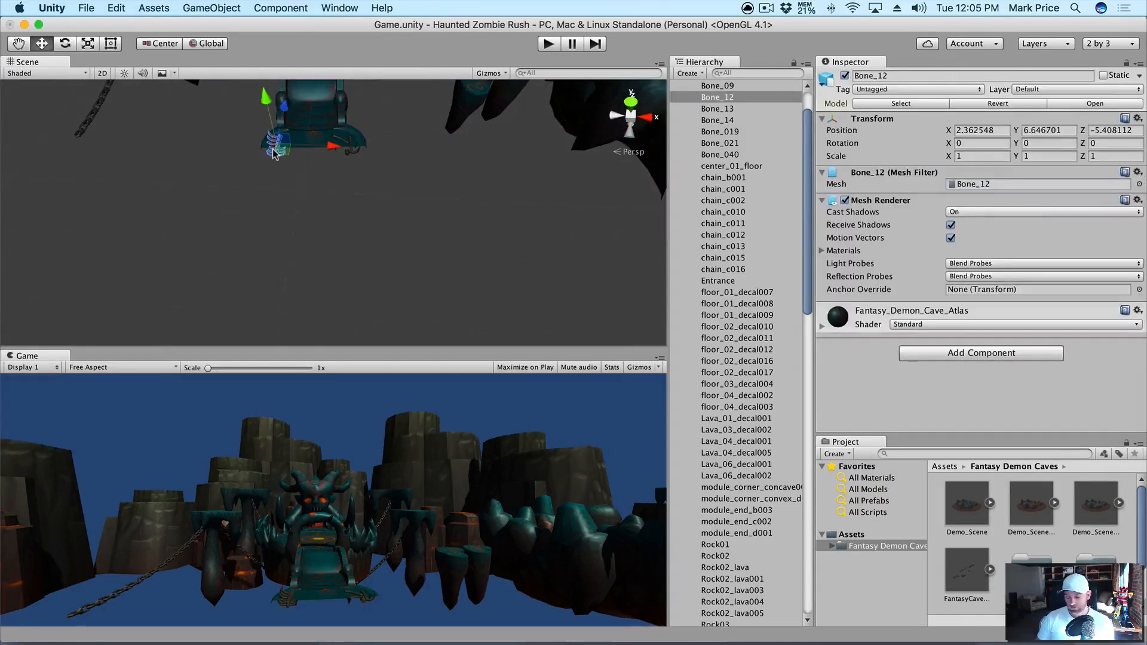
key("super+BackSpace")
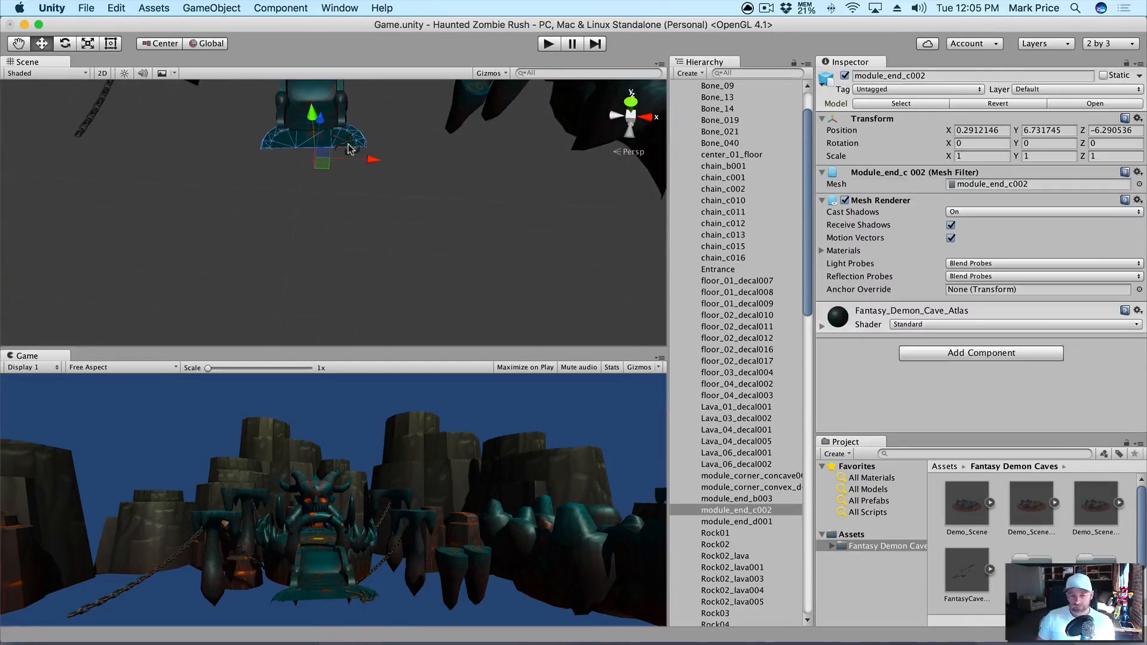
Delete Bone_021 from the end tile of the entrance walkway and collapse the Demo_Scene hierarchy.
left_click(352, 154)
key("super+BackSpace")
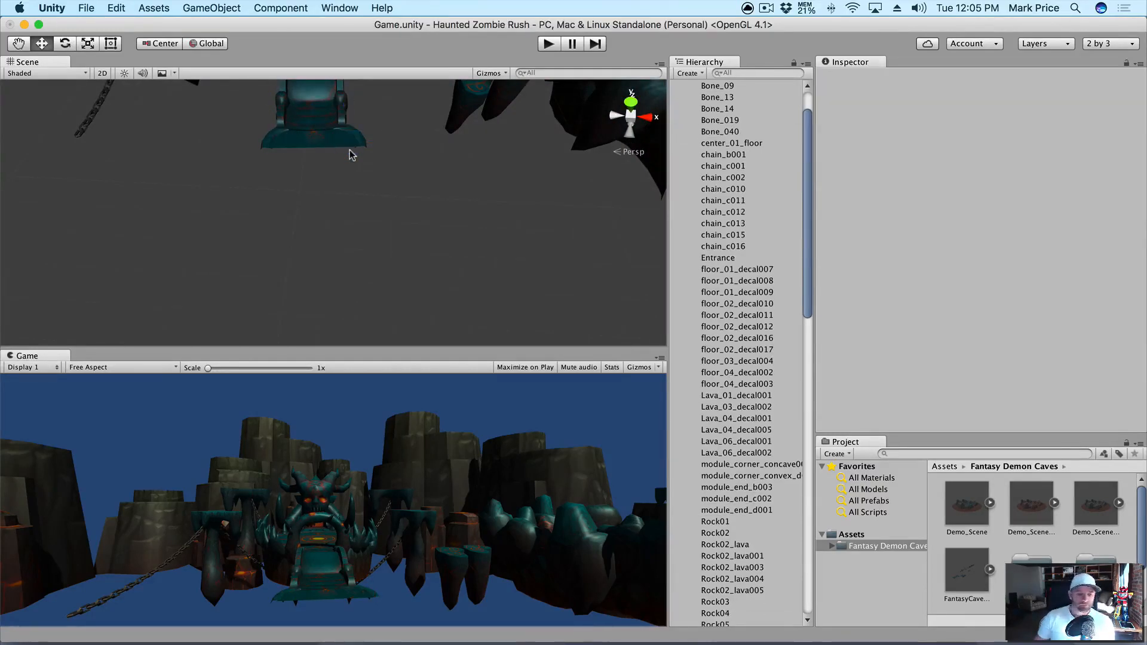
scroll(357, 156, "down", 3)
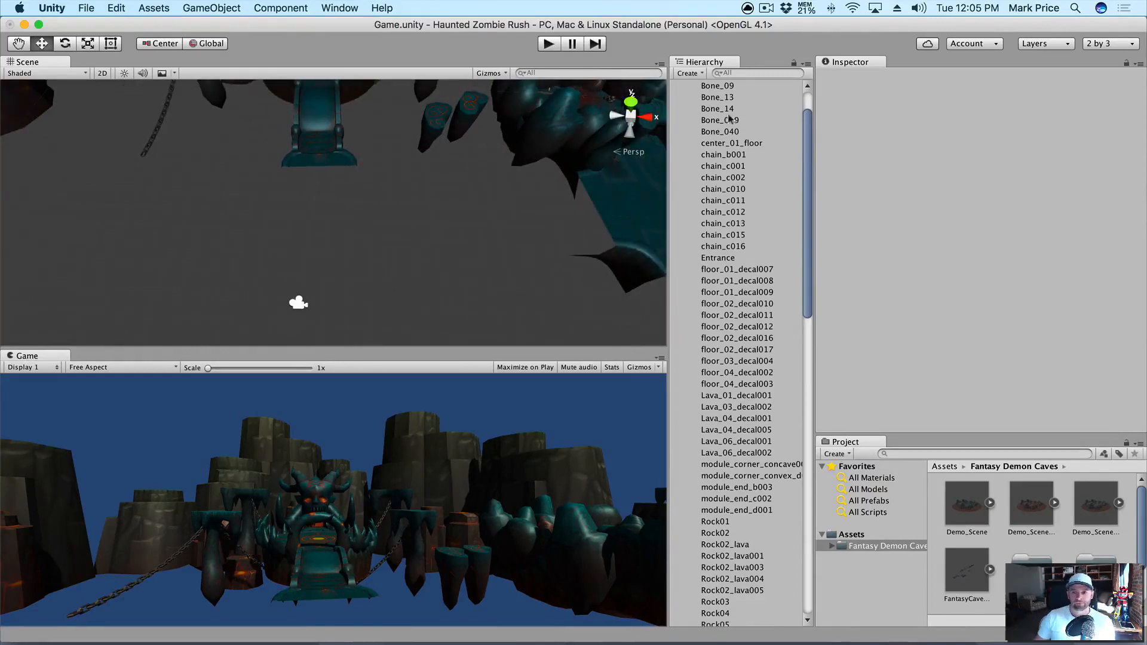
scroll(732, 120, "up", 5)
left_click(685, 109)
Line up Demo_Scene with the Main Camera by moving it to about X -0.35 and rotating it to about -183.68 on Y.
left_click(719, 98)
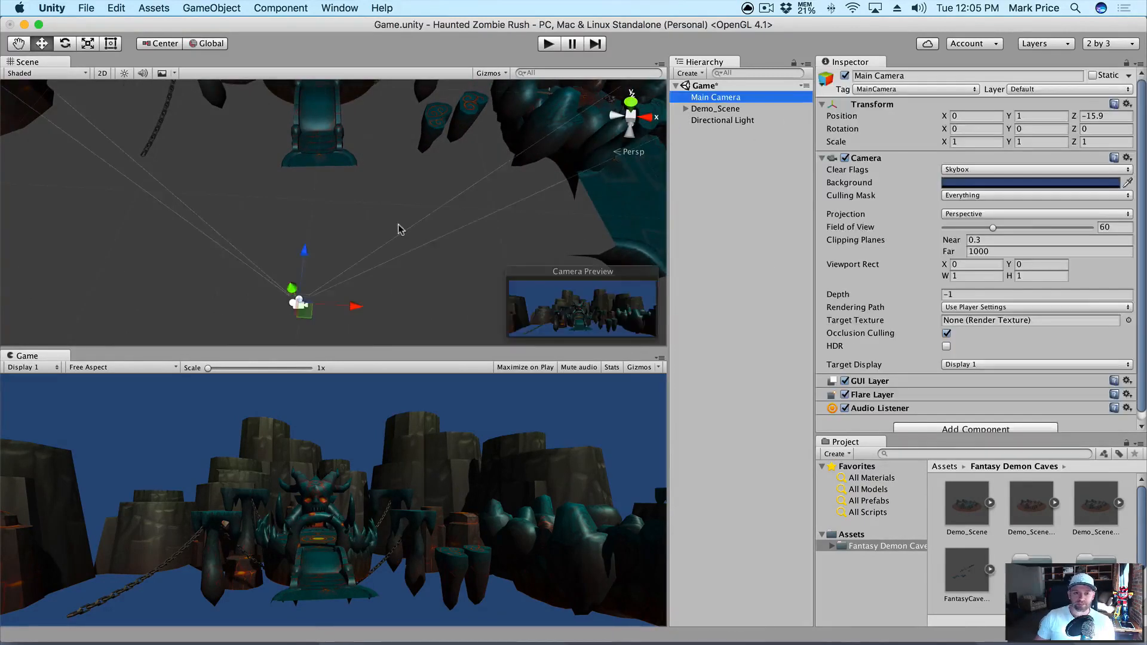
scroll(397, 228, "down", 2)
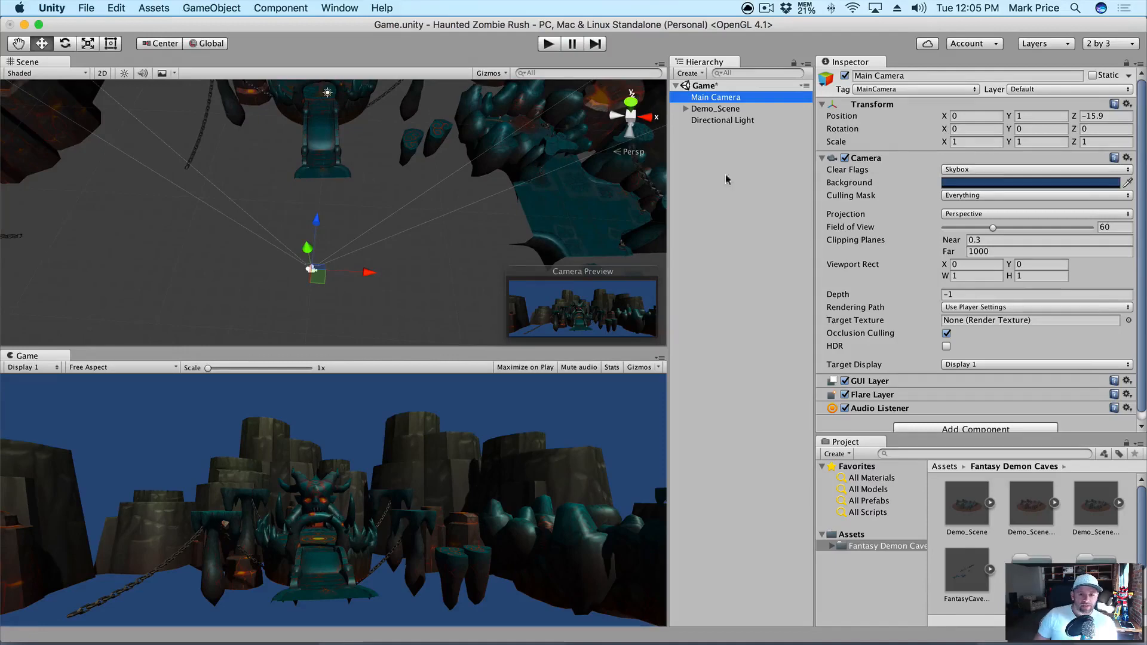
left_click(720, 108)
scroll(392, 198, "down", 3)
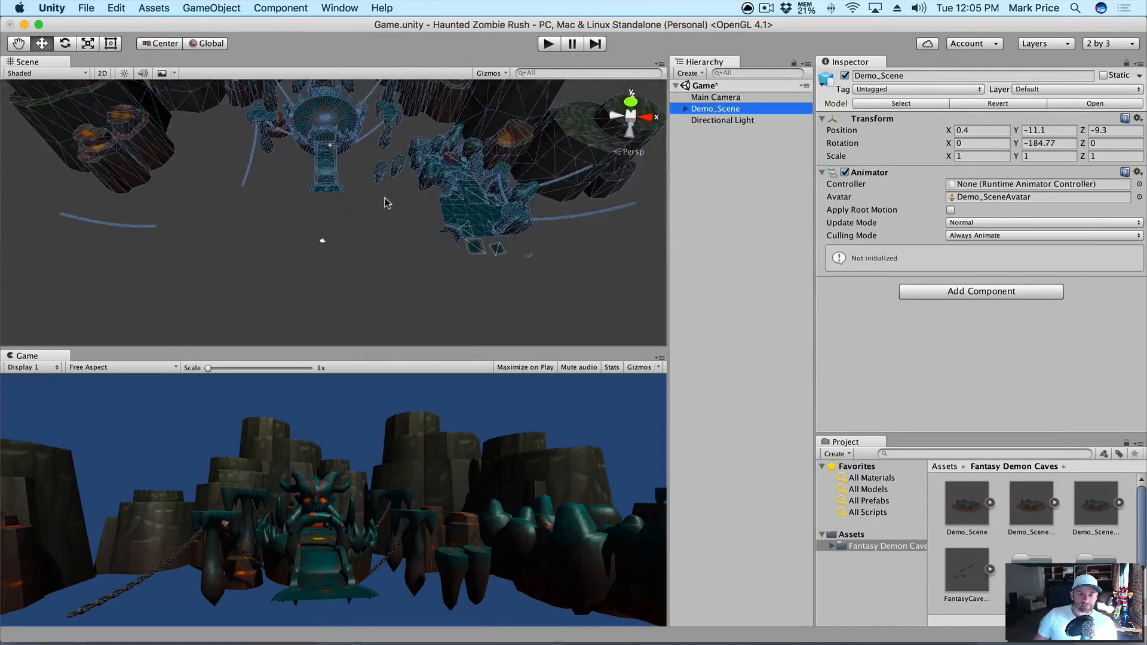
scroll(378, 129, "down", 2)
left_click_drag(361, 96, 360, 98)
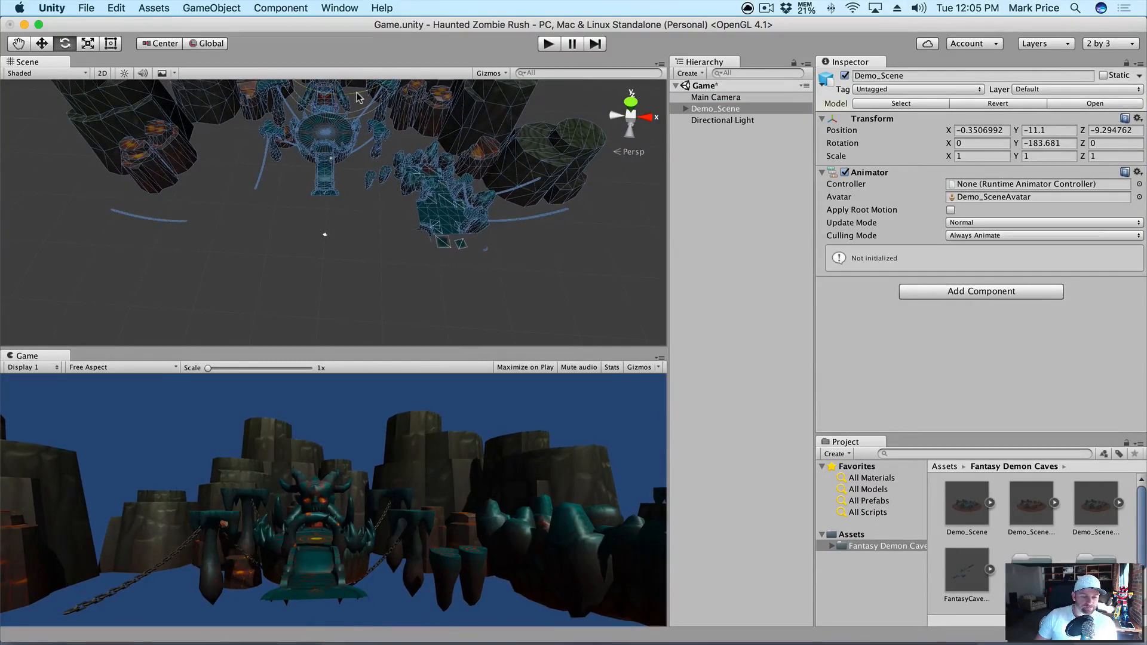
Delete the stone_arch_lava_red arch between the round platform and the entrance walkway.
scroll(383, 166, "up", 5)
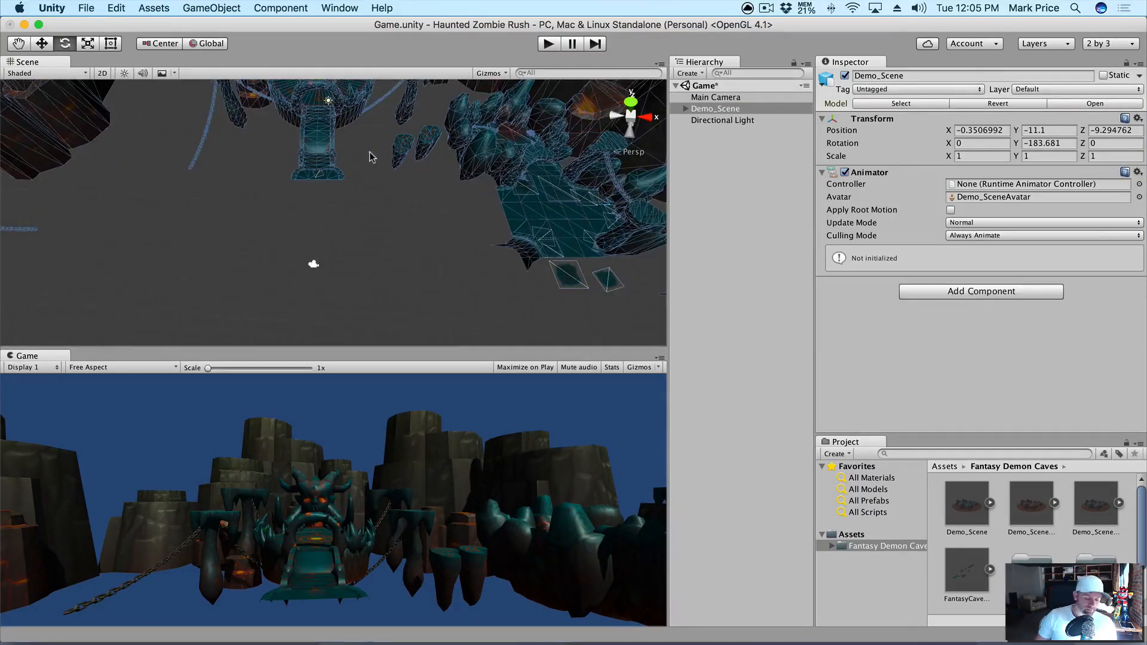
middle_click_drag(378, 154, 356, 263)
scroll(356, 263, "up", 3)
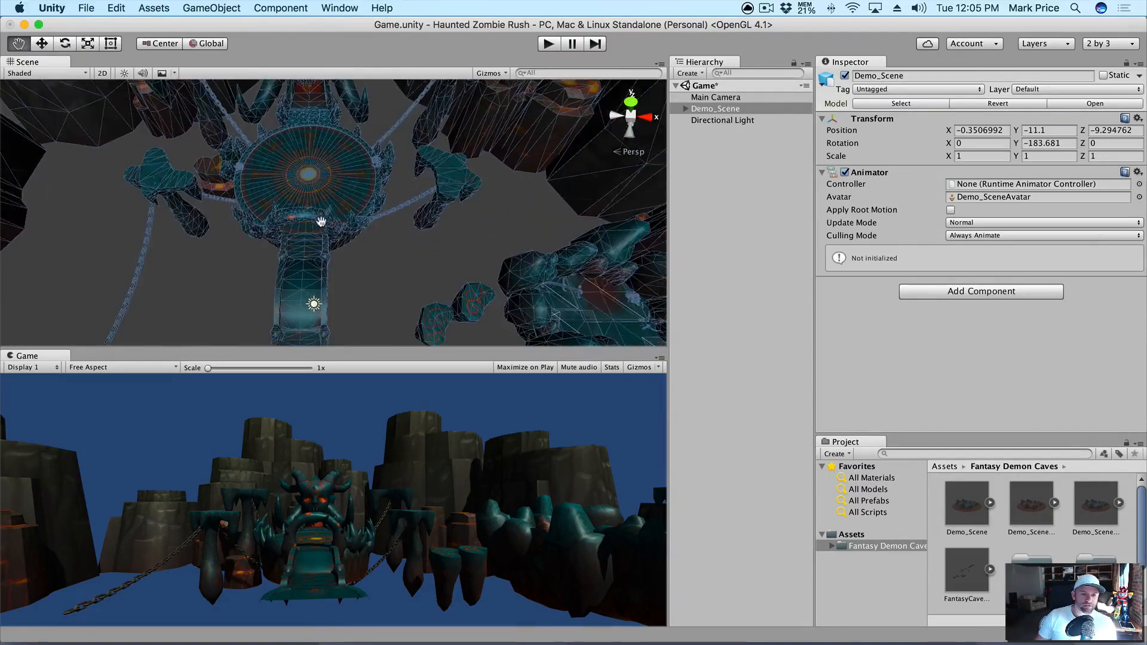
scroll(357, 160, "up", 4)
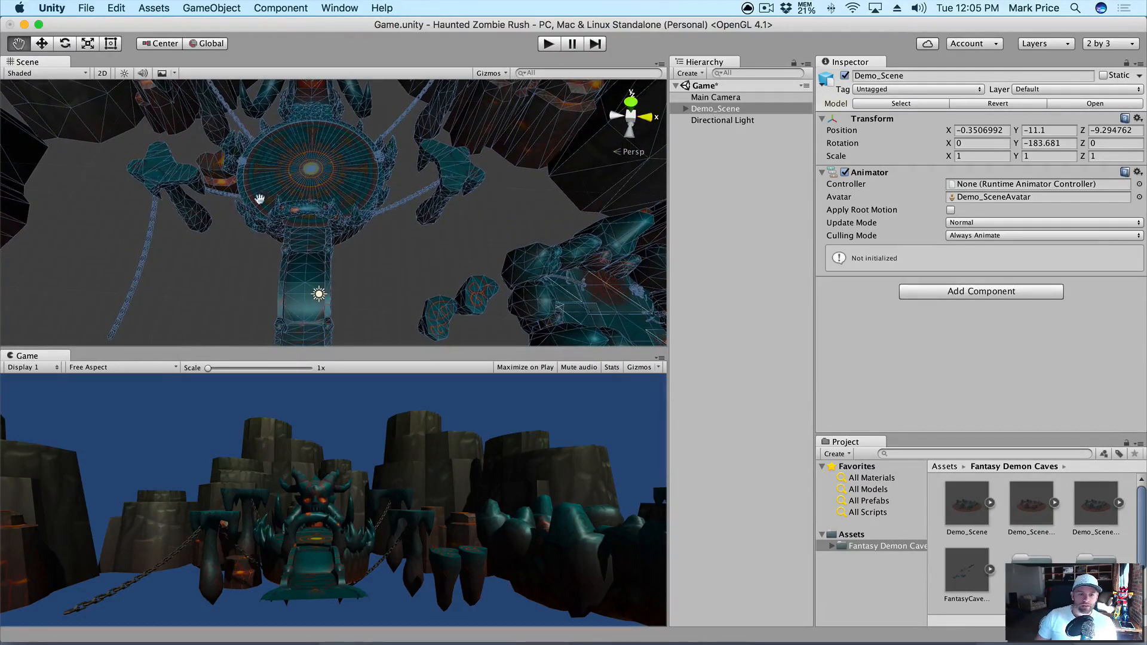
left_click(315, 213)
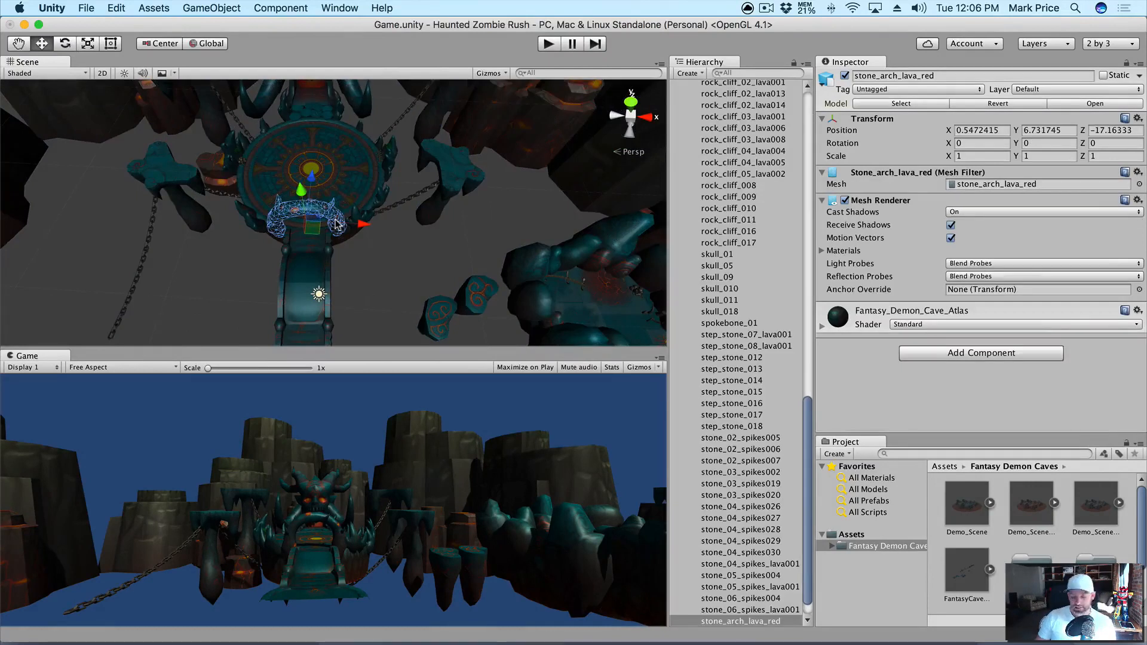
key("super+z")
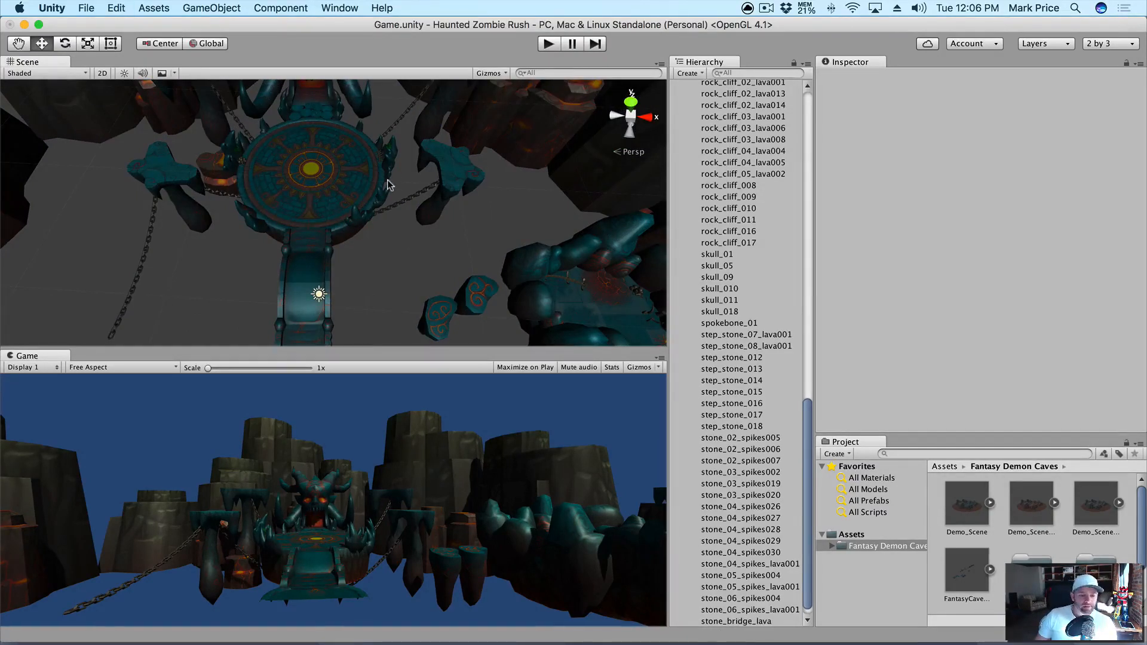
Delete stone_06_spikes_lava001 and stone_04_spikes030 from the round platform's edge and collapse the Demo_Scene hierarchy.
left_click(360, 219)
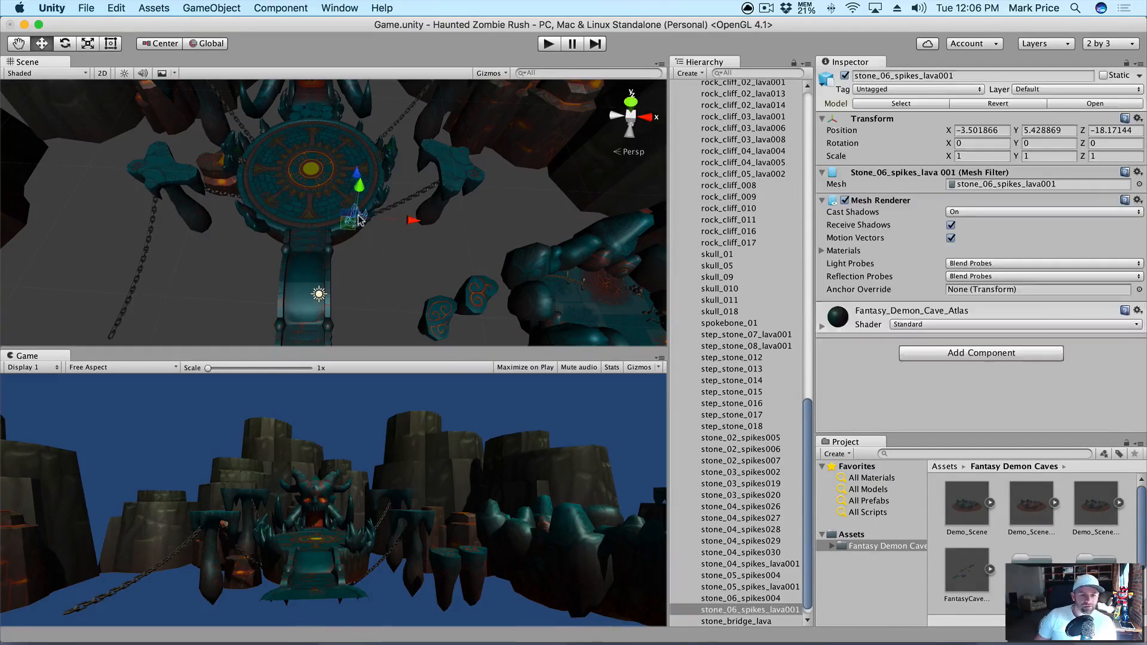
key("super+BackSpace")
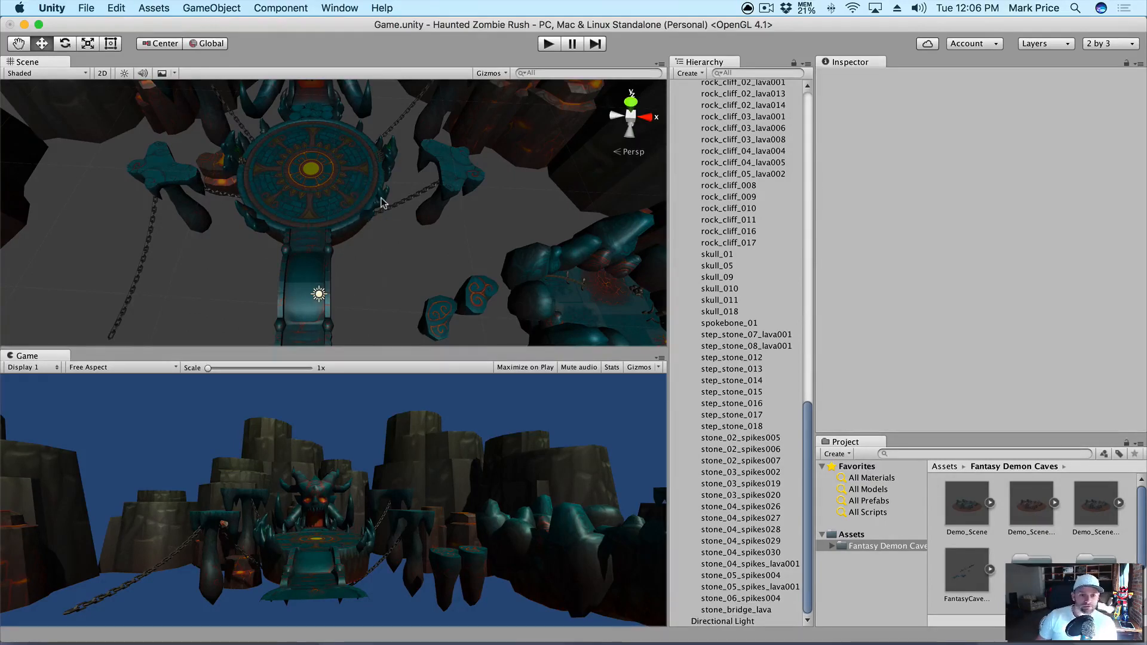
left_click(381, 200)
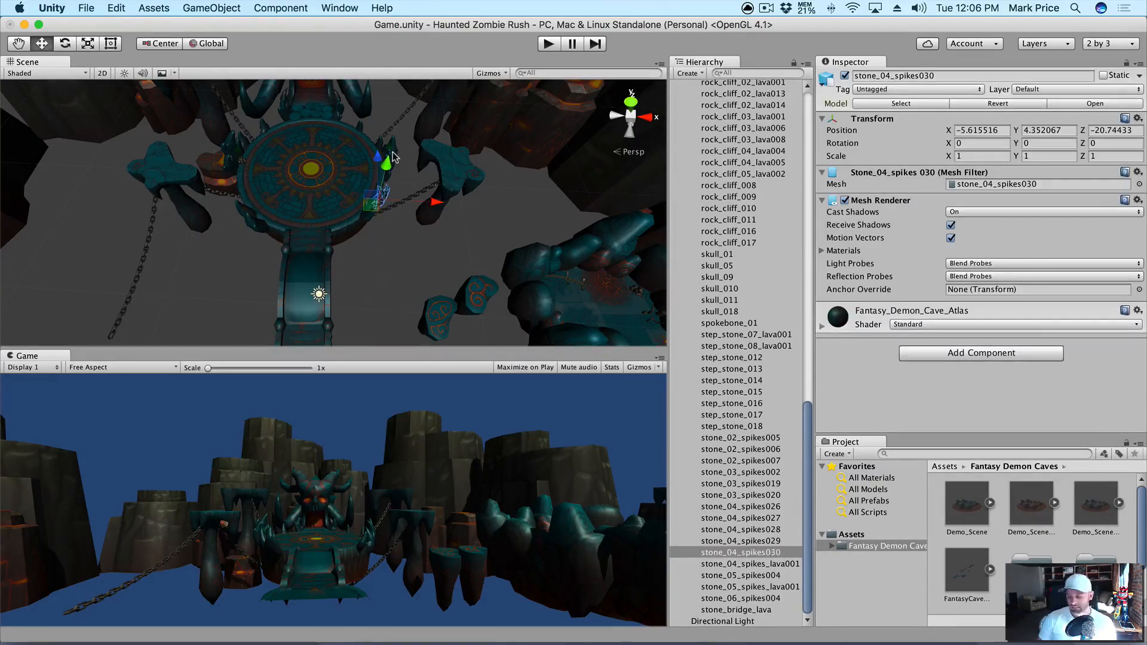
key("super+BackSpace")
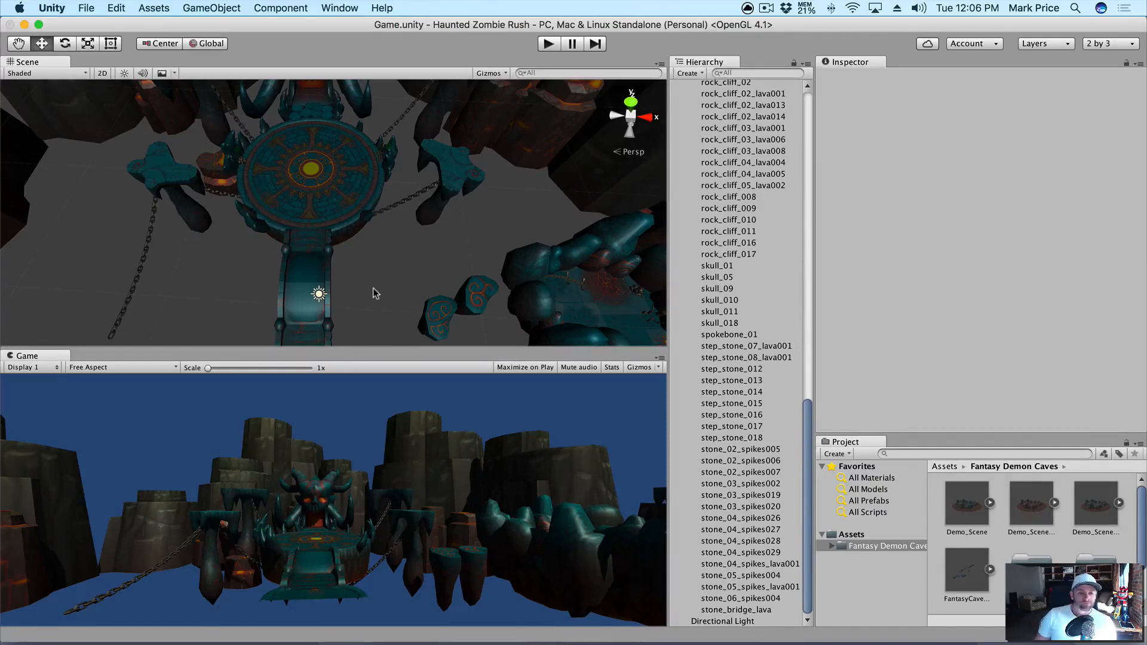
scroll(727, 141, "up", 15)
left_click(683, 109)
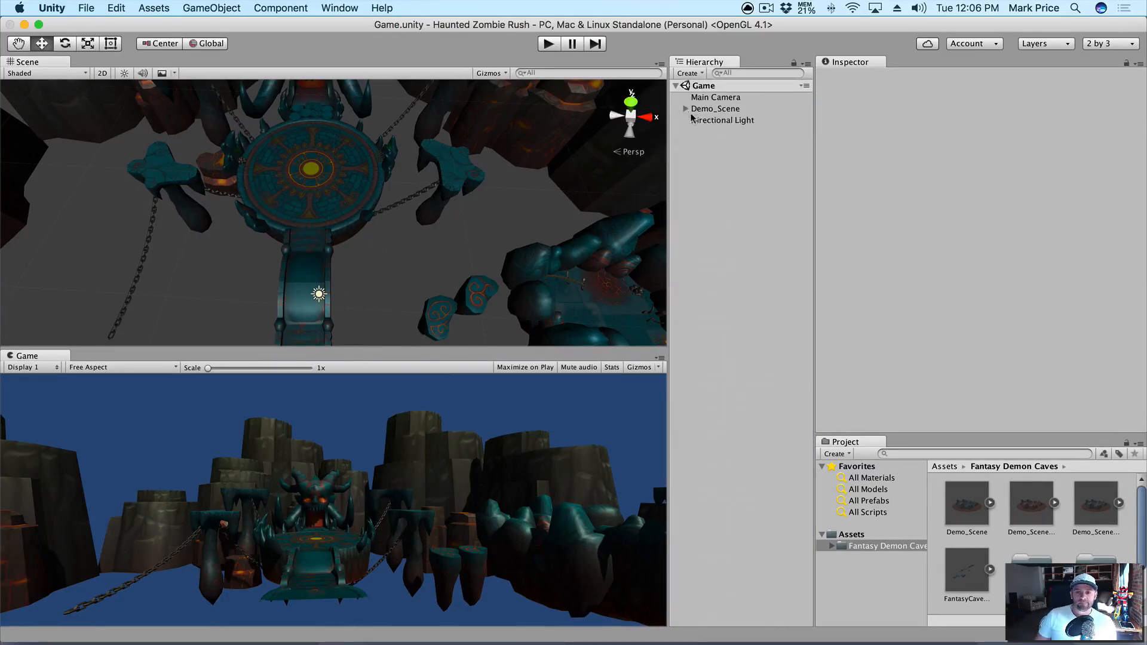
Disable the Directional Light and enable it again to compare the scene's lighting.
left_click(708, 121)
left_click(845, 76)
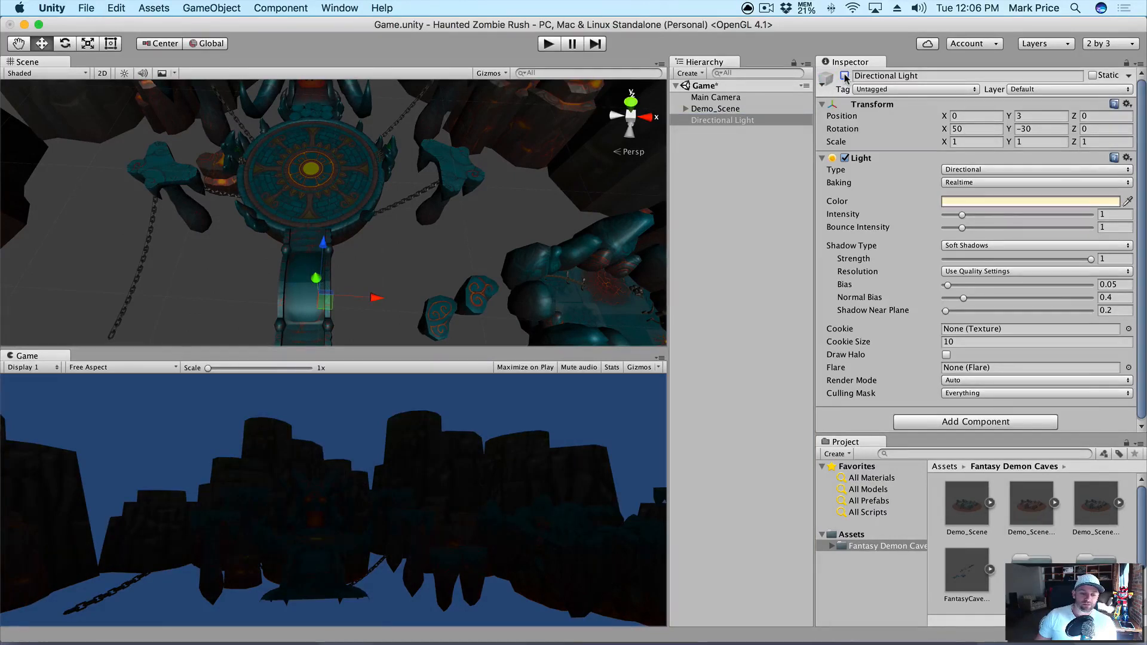
left_click(845, 76)
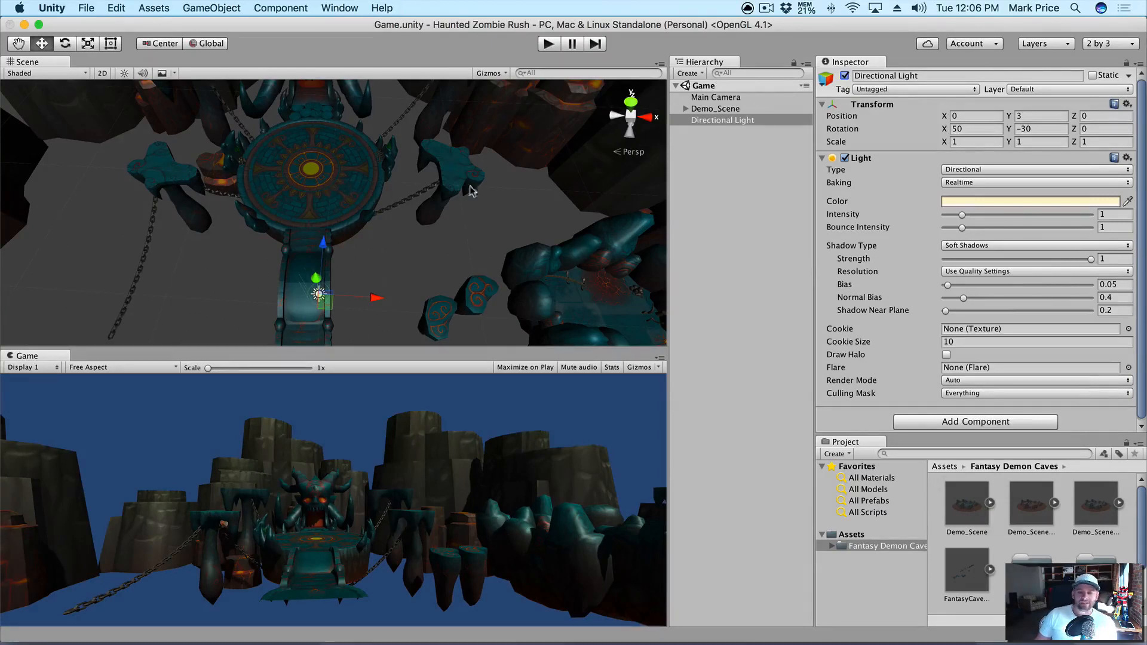
left_click(715, 145)
Add a 3D Plane to the scene and reset its transform.
left_click(267, 7)
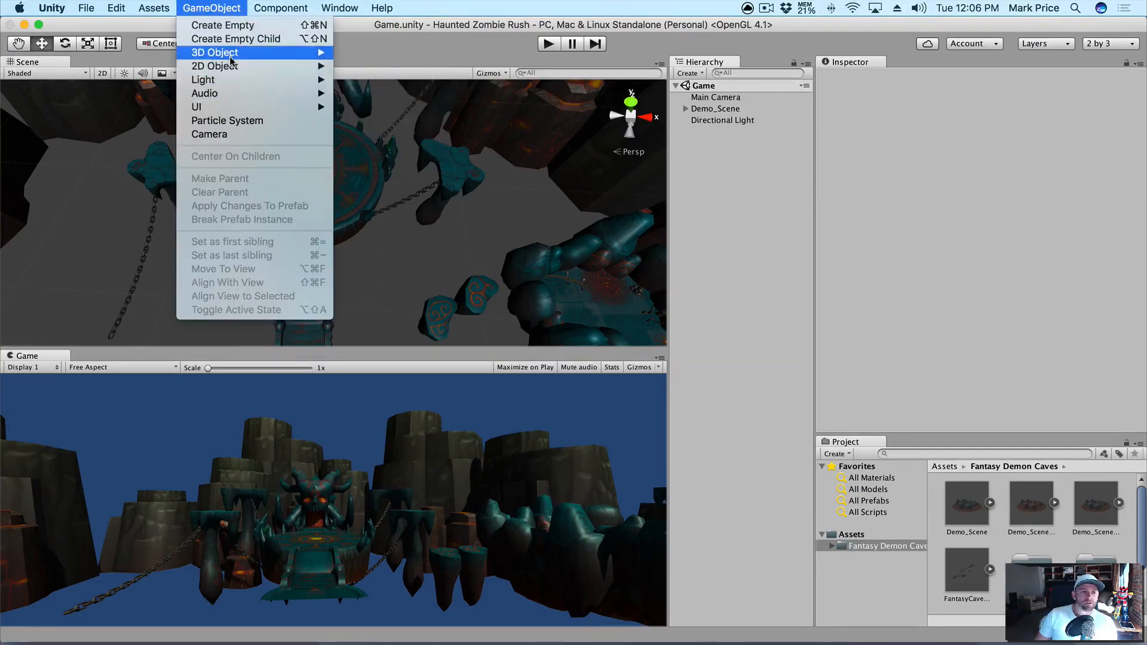
mouse_move(230, 55)
left_click(383, 107)
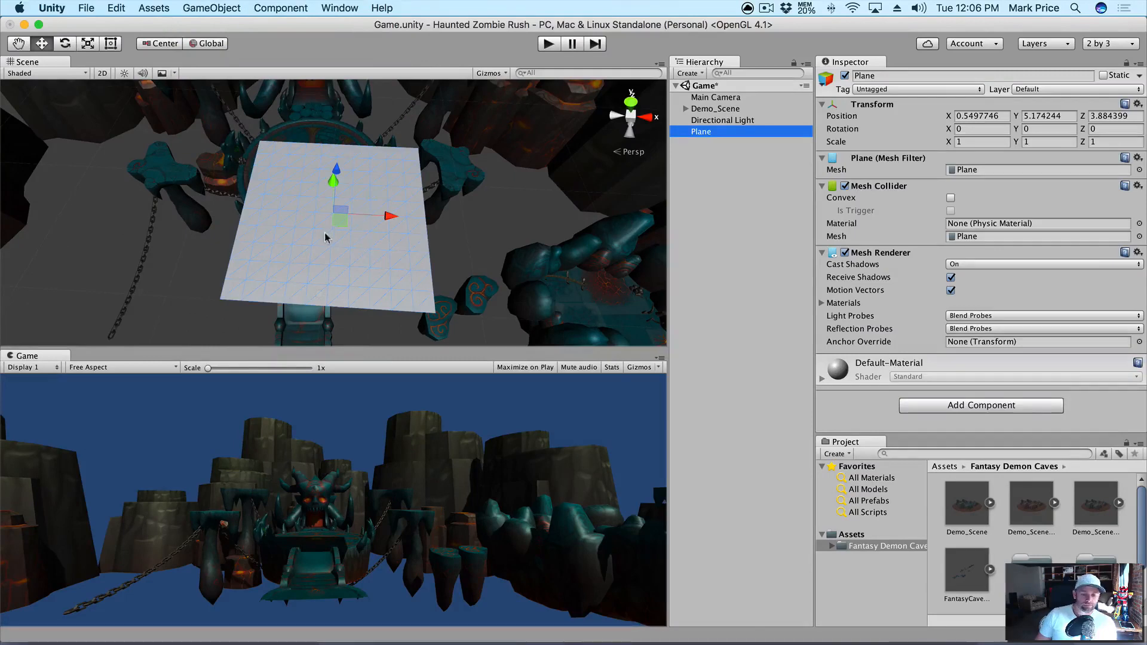
left_click_drag(300, 240, 436, 185, "alt")
scroll(418, 247, "down", 10)
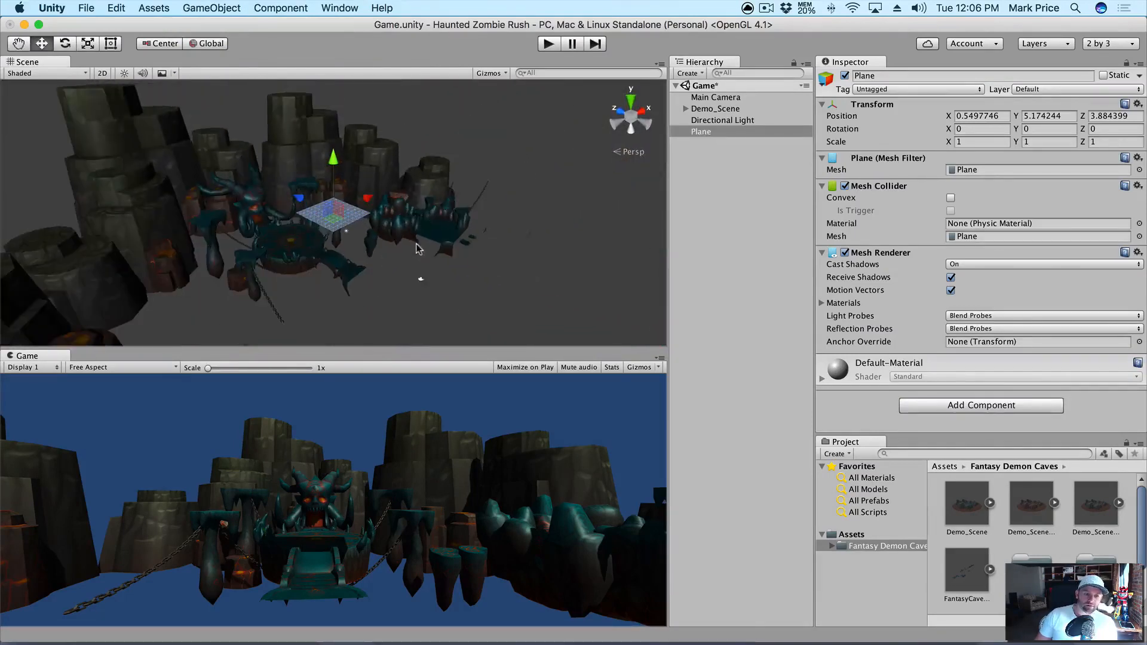
scroll(361, 241, "up", 5)
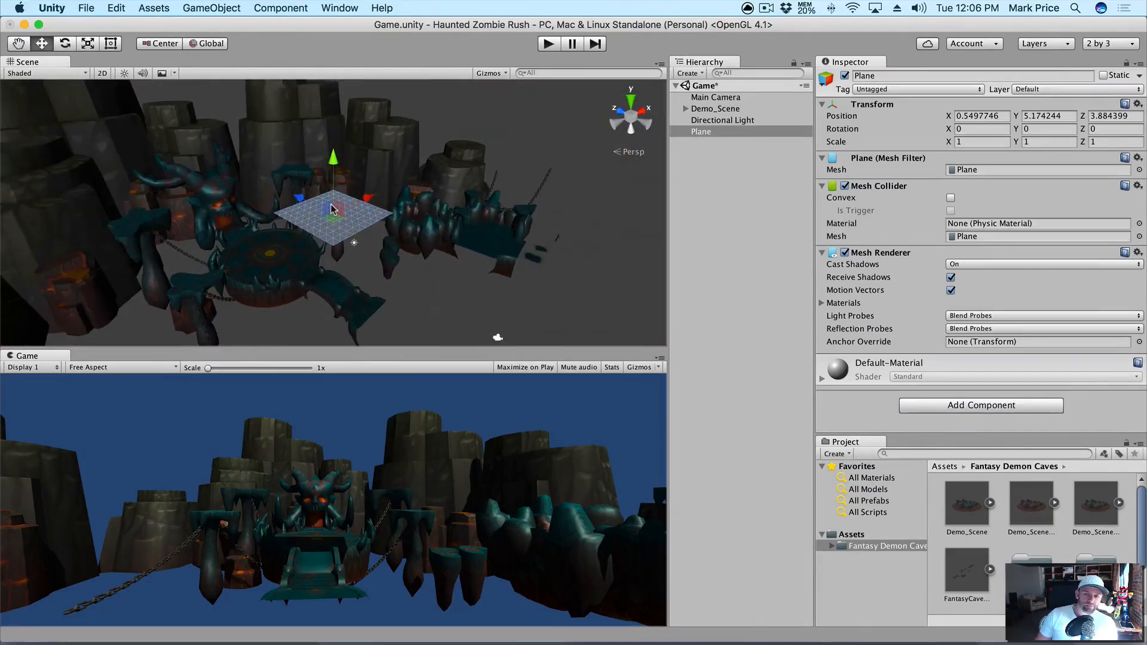
left_click(1138, 104)
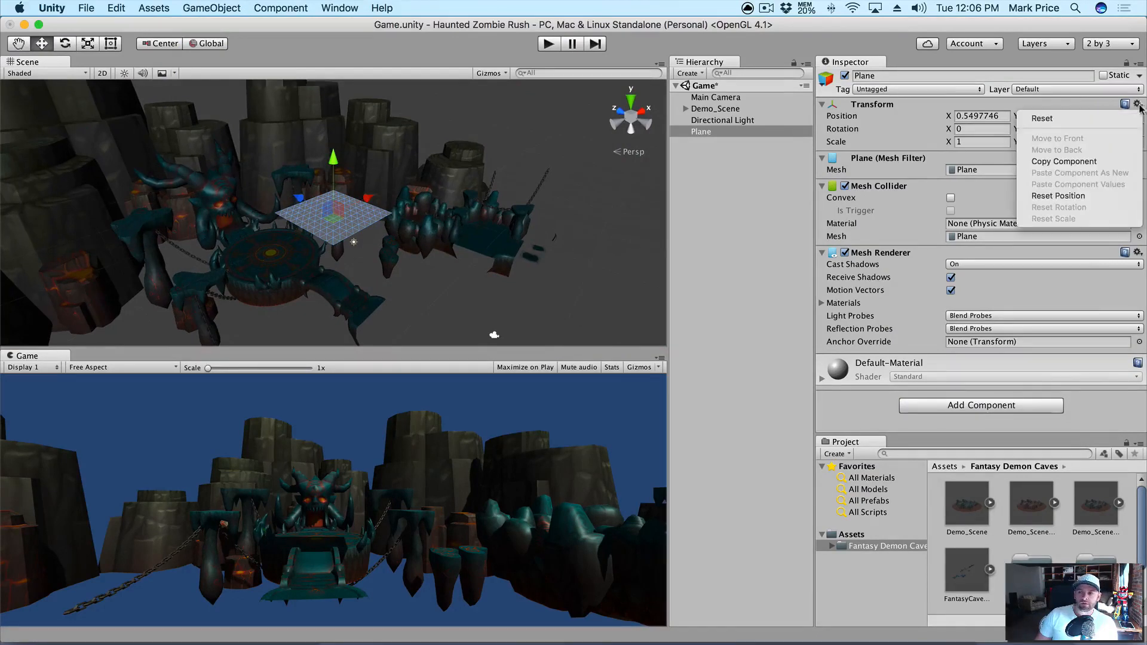
left_click(1042, 119)
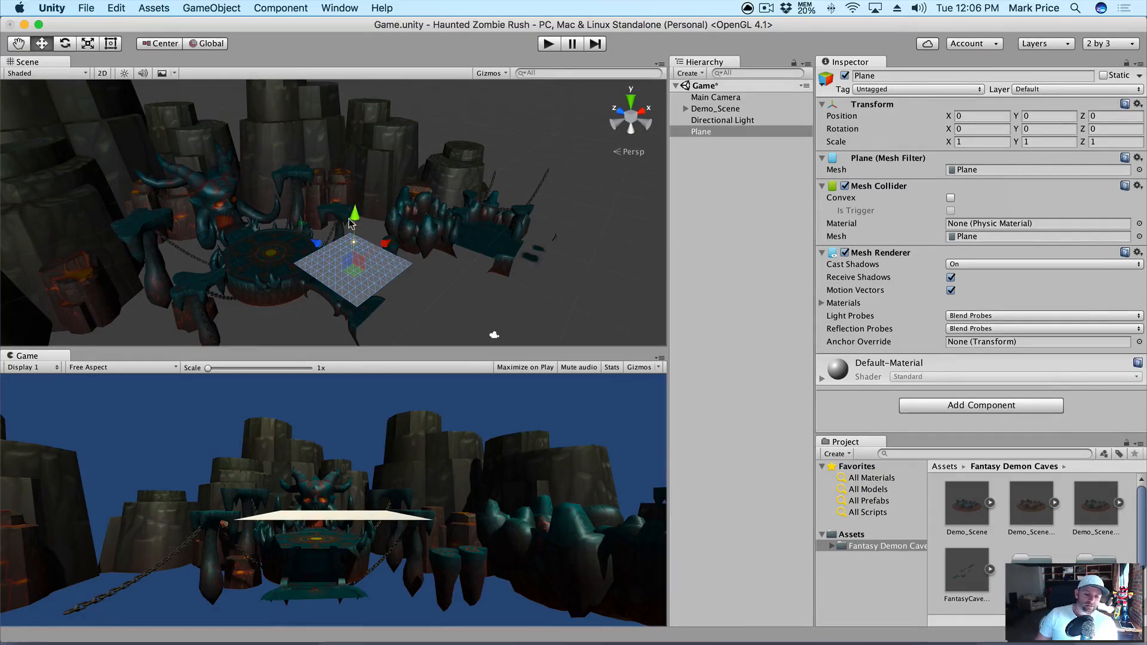
Rename the Demo_Scene object as Background.
scroll(393, 233, "up", 3)
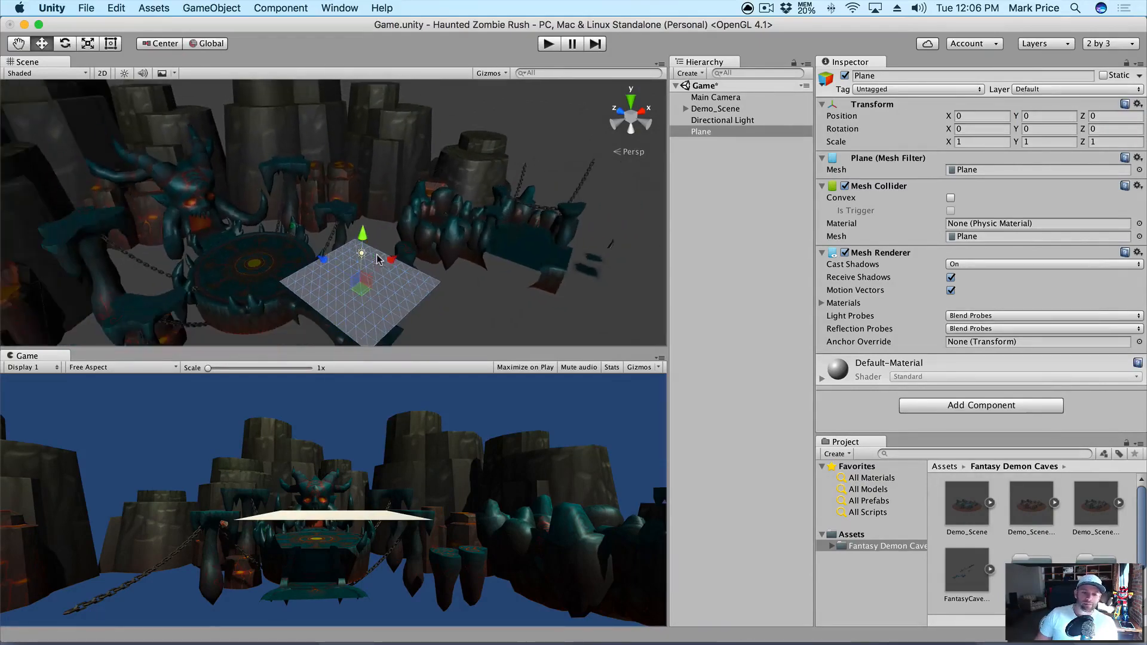
left_click(722, 108)
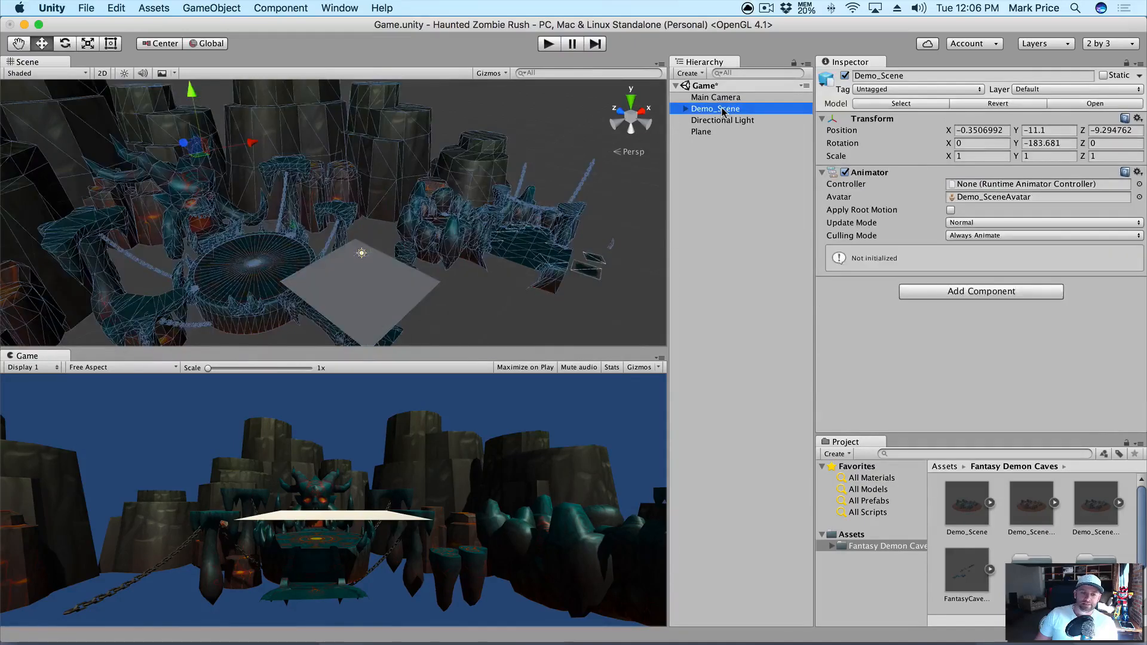
key("Return")
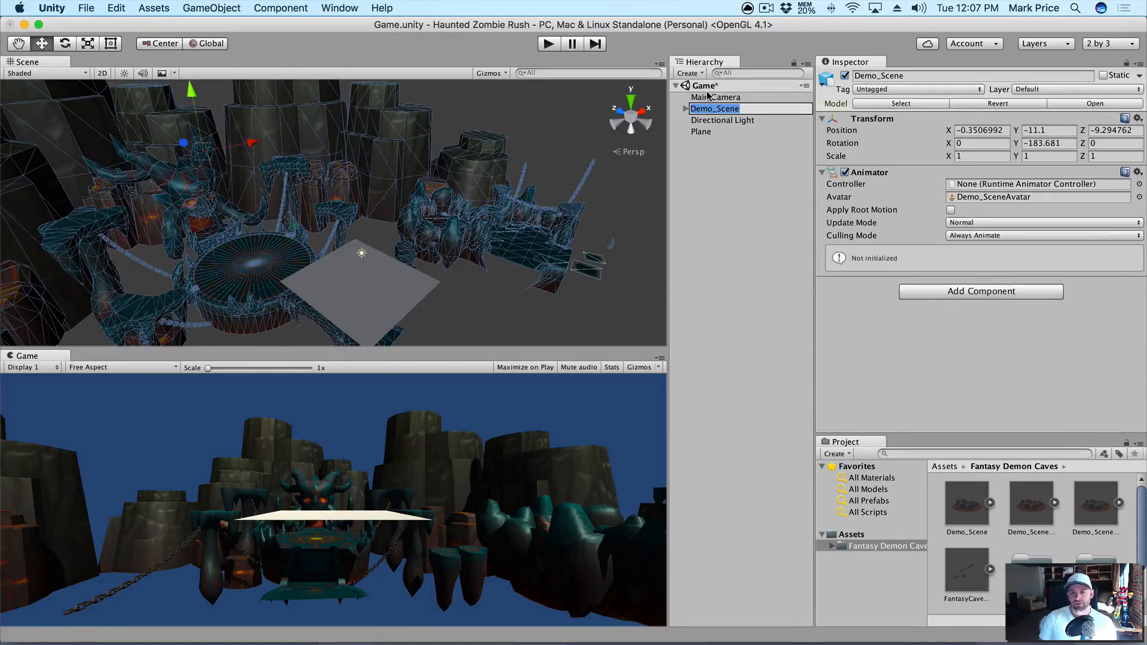
key("BackSpace")
type("Backgroun")
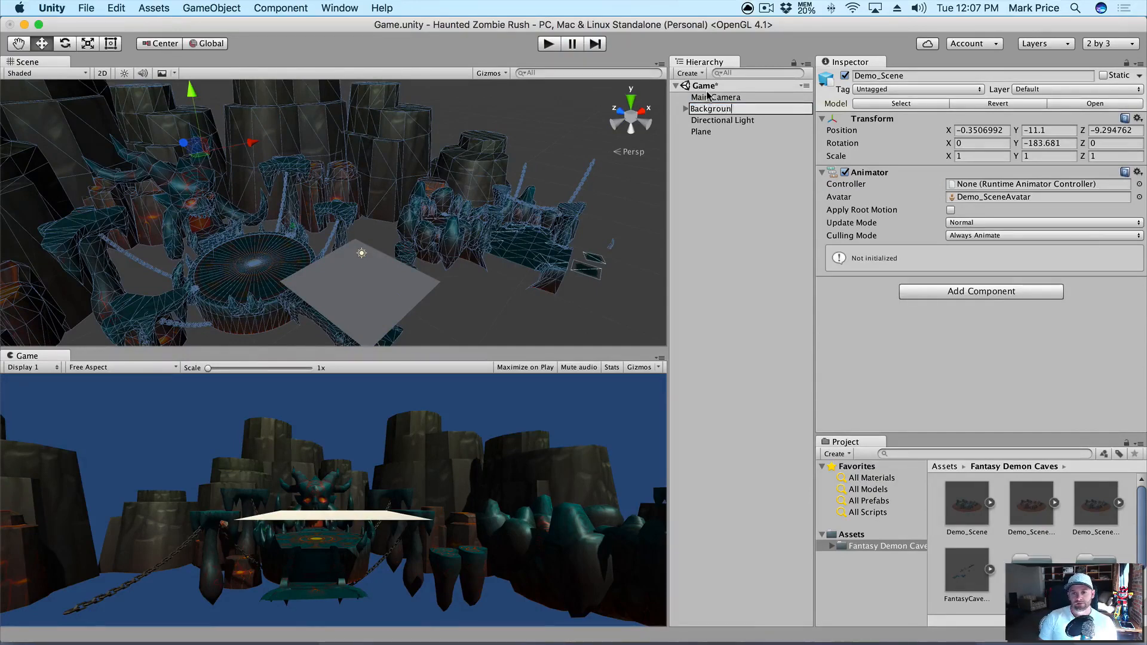
type("d")
key("Return")
Raise the Background object to a Y position of about -6.6.
scroll(123, 222, "down", 3)
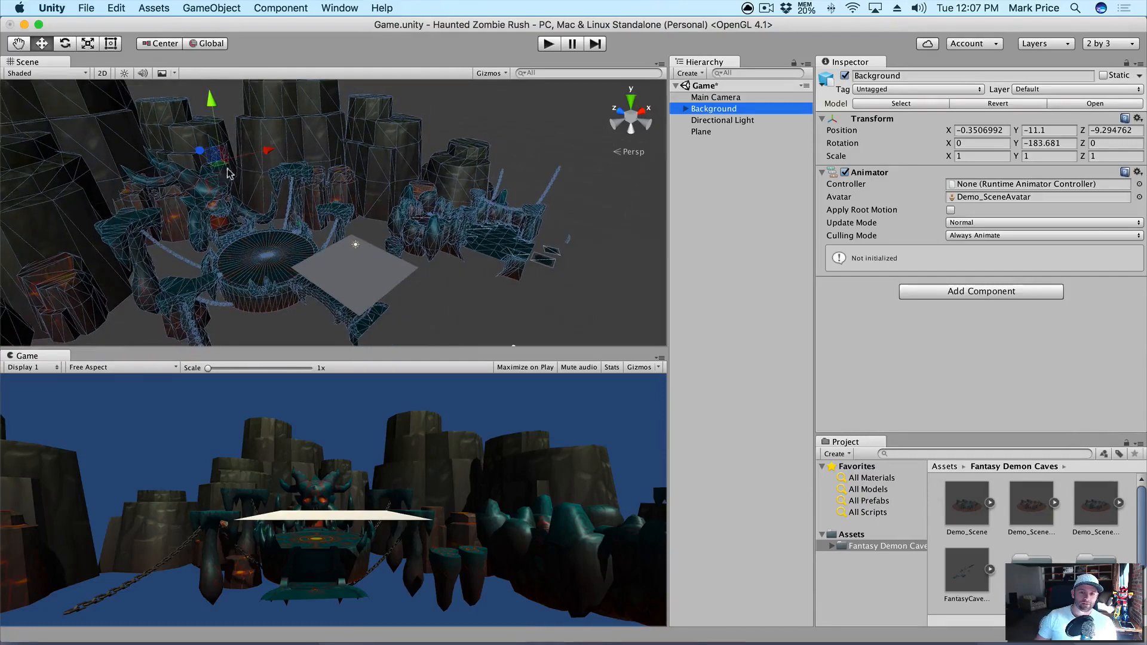
scroll(228, 173, "down", 1)
left_click_drag(212, 102, 213, 80)
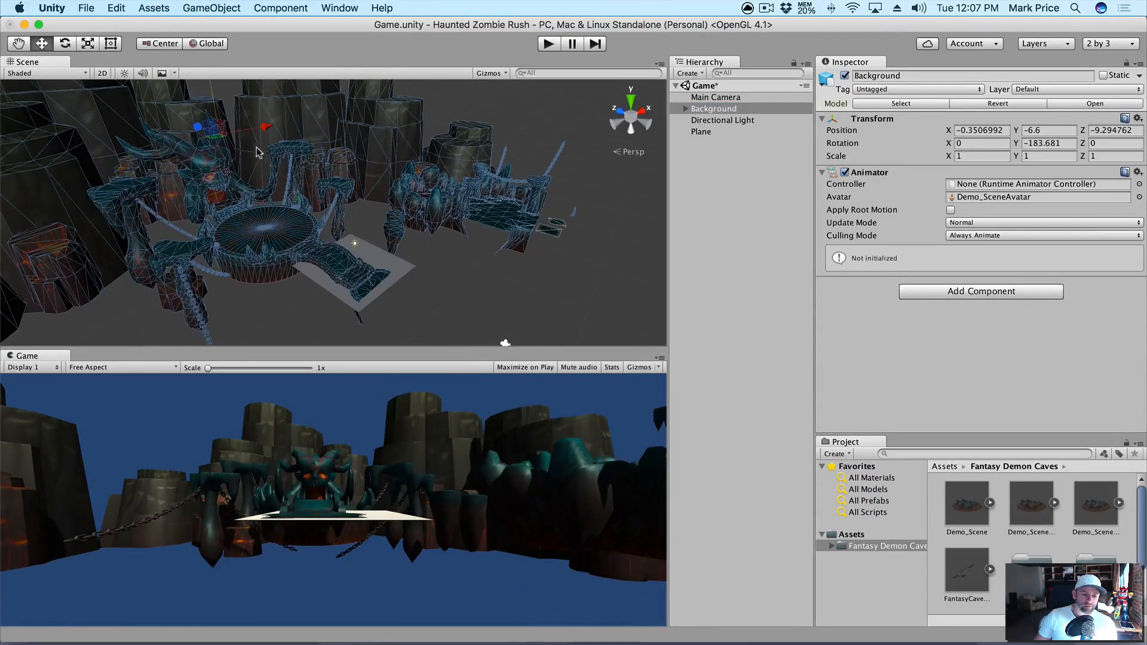
Raise the Main Camera to a Y position of about 4.98.
left_click(736, 97)
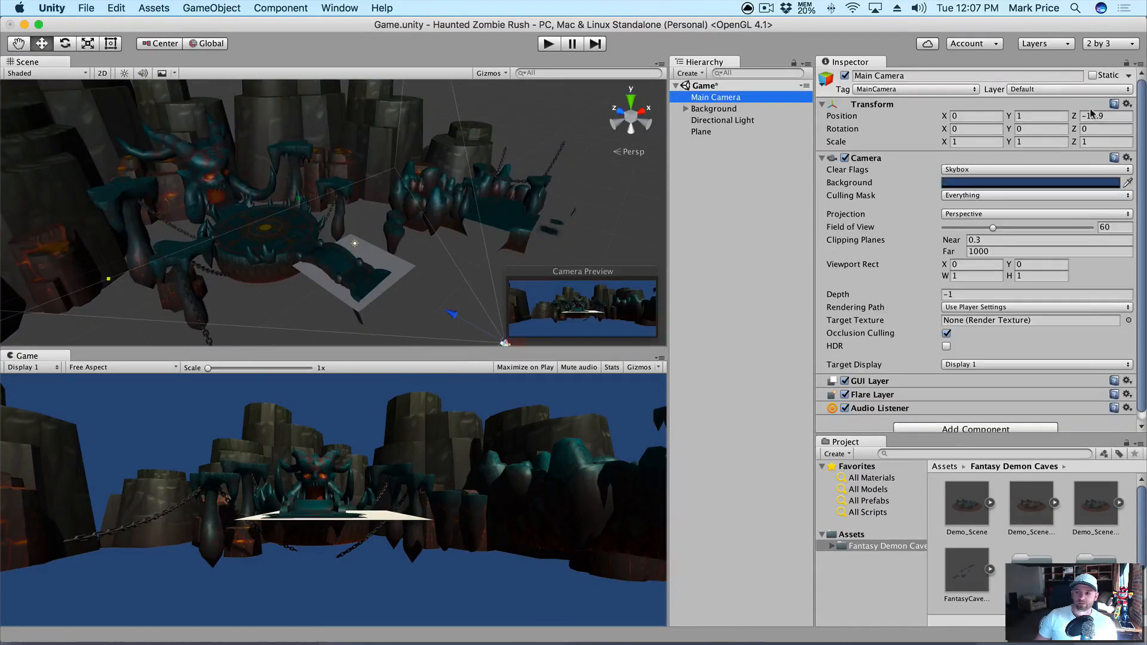
scroll(458, 243, "down", 2)
left_click_drag(423, 168, 417, 192, "alt")
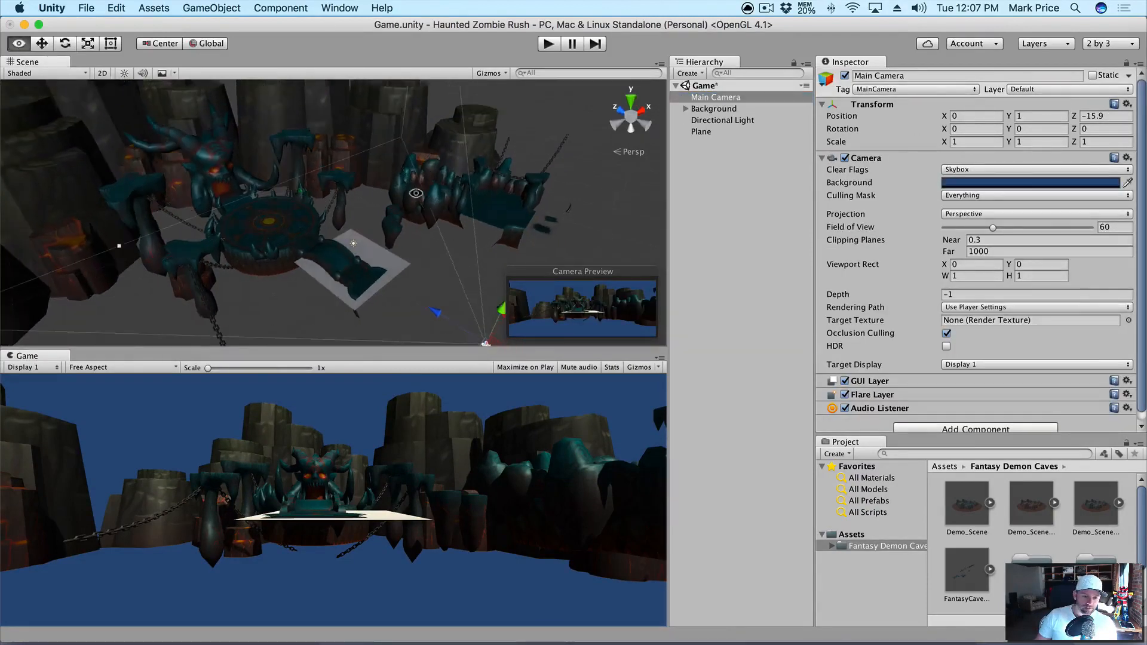
left_click_drag(491, 302, 484, 261)
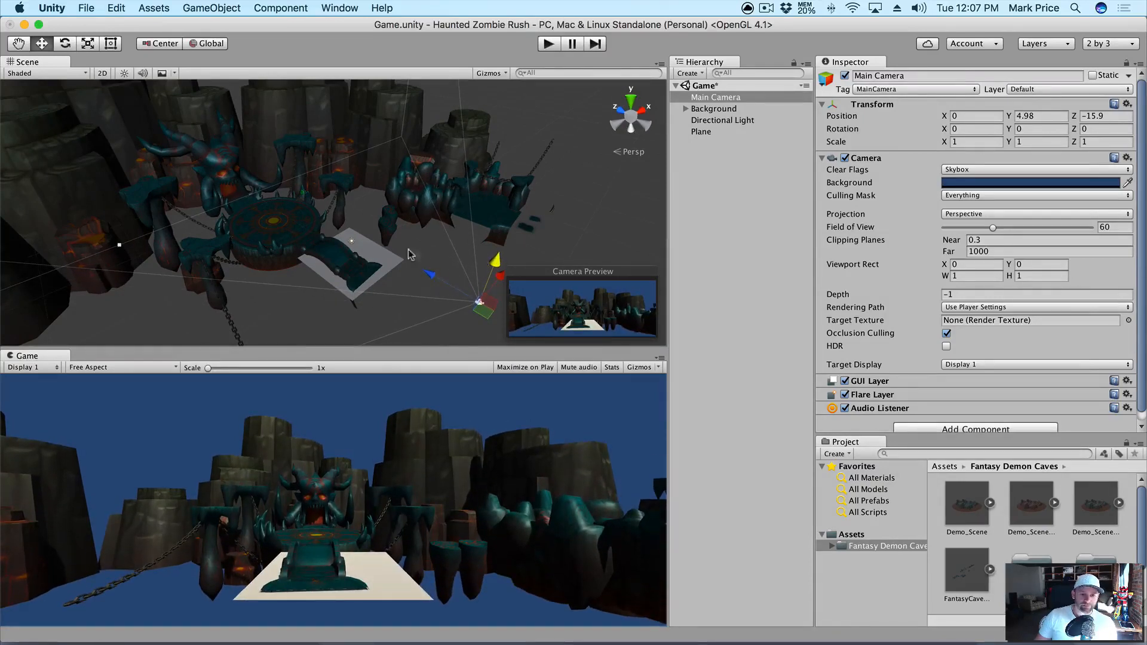
Scale the Plane uniformly to about 13.79 and lower it to a Y position of about -0.22.
left_click(378, 251)
key("r")
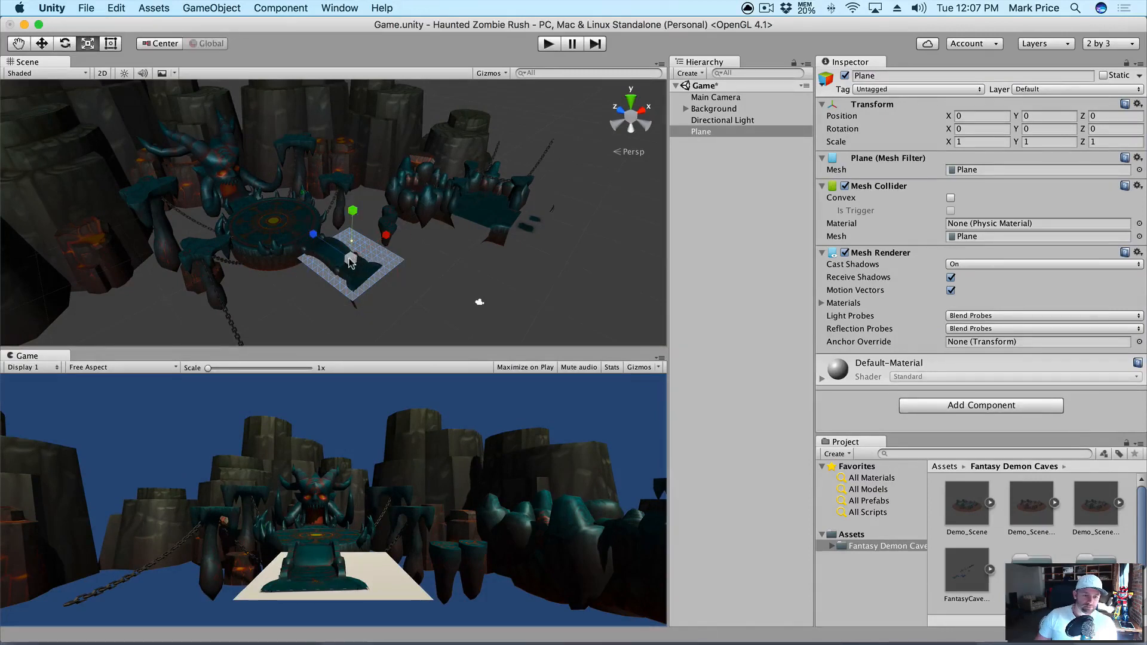
left_click_drag(351, 261, 974, 6)
key("w")
mouse_move(356, 208)
left_mouse_down()
mouse_move(359, 250)
mouse_move(376, 219)
left_mouse_up()
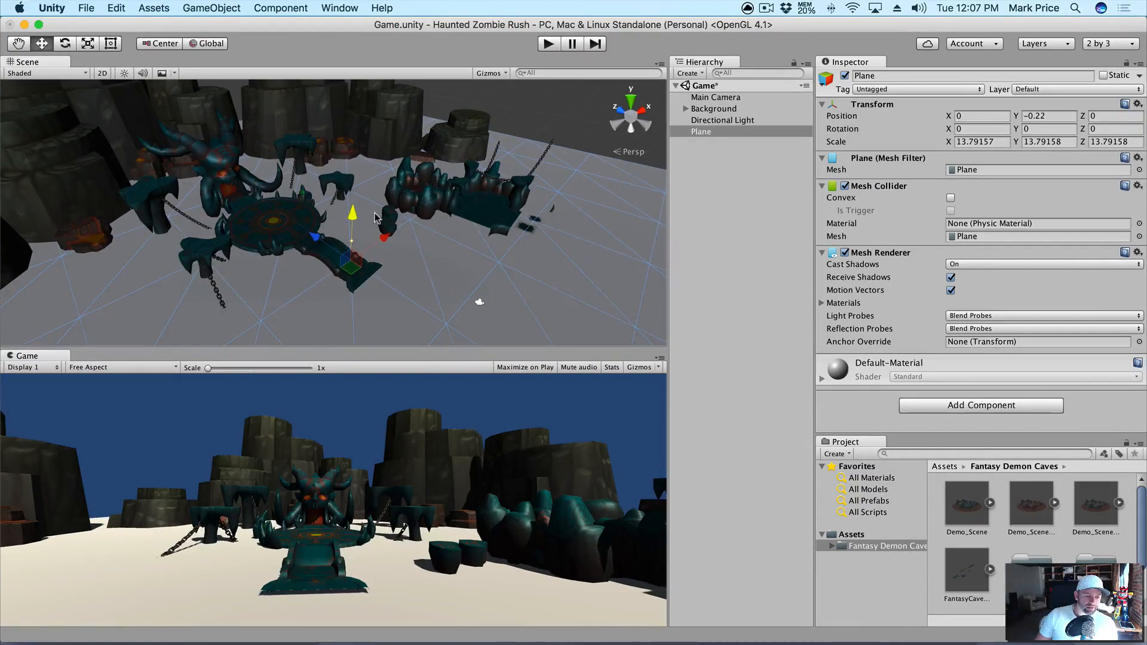
Tilt the Background object slightly with the Rotate tool to an X rotation of about 2.13.
left_click(733, 108)
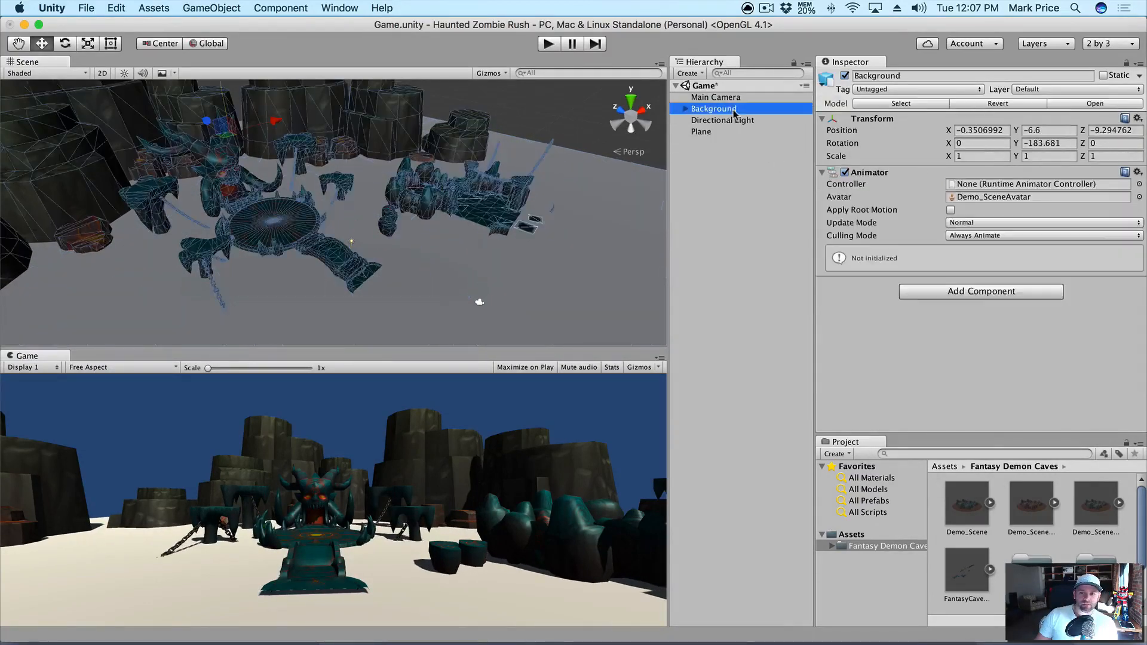
key("e")
key("r")
key("e")
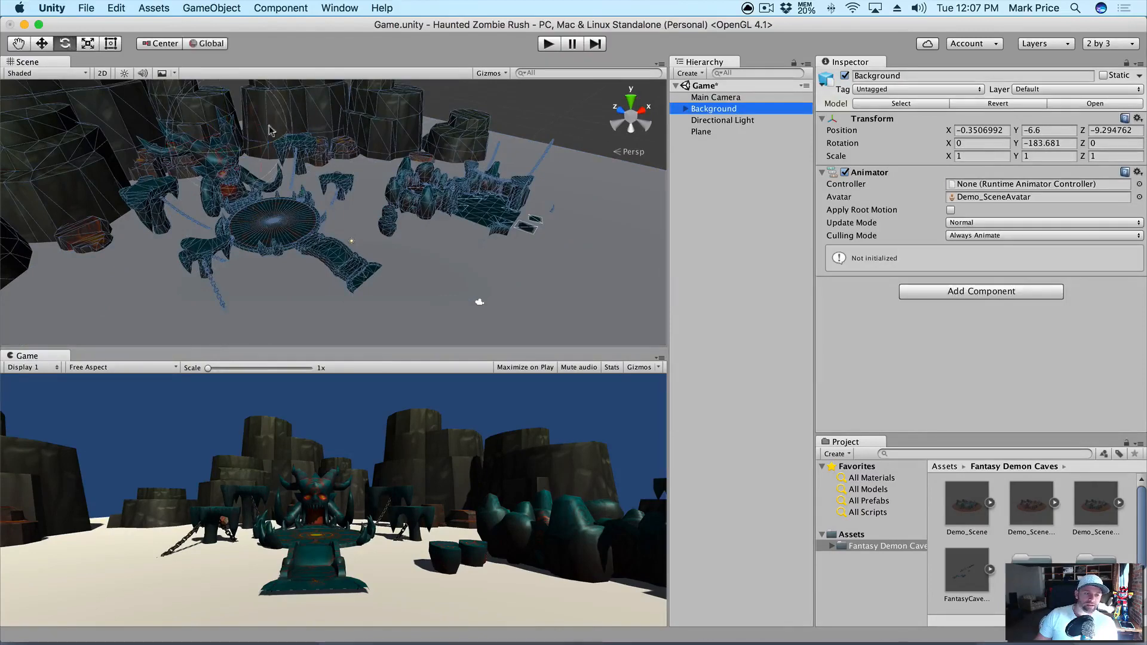
left_click_drag(257, 122, 260, 126)
Lower the Plane to a Y position of about -1.12 and save the scene.
left_click(572, 268)
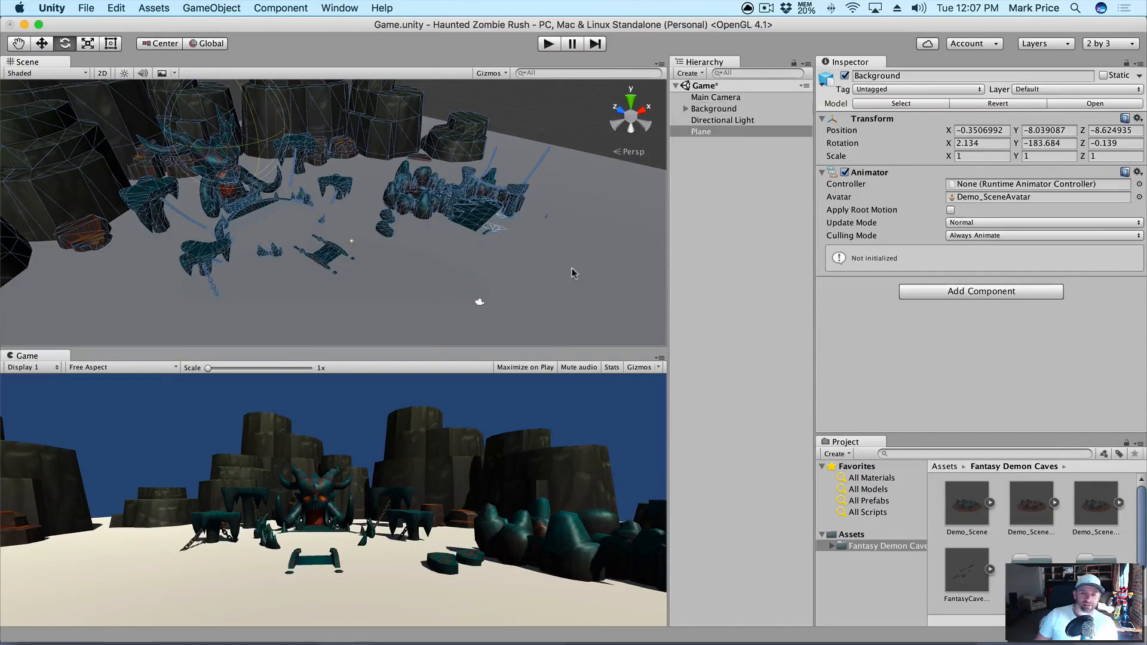
key("w")
left_click_drag(349, 203, 352, 219)
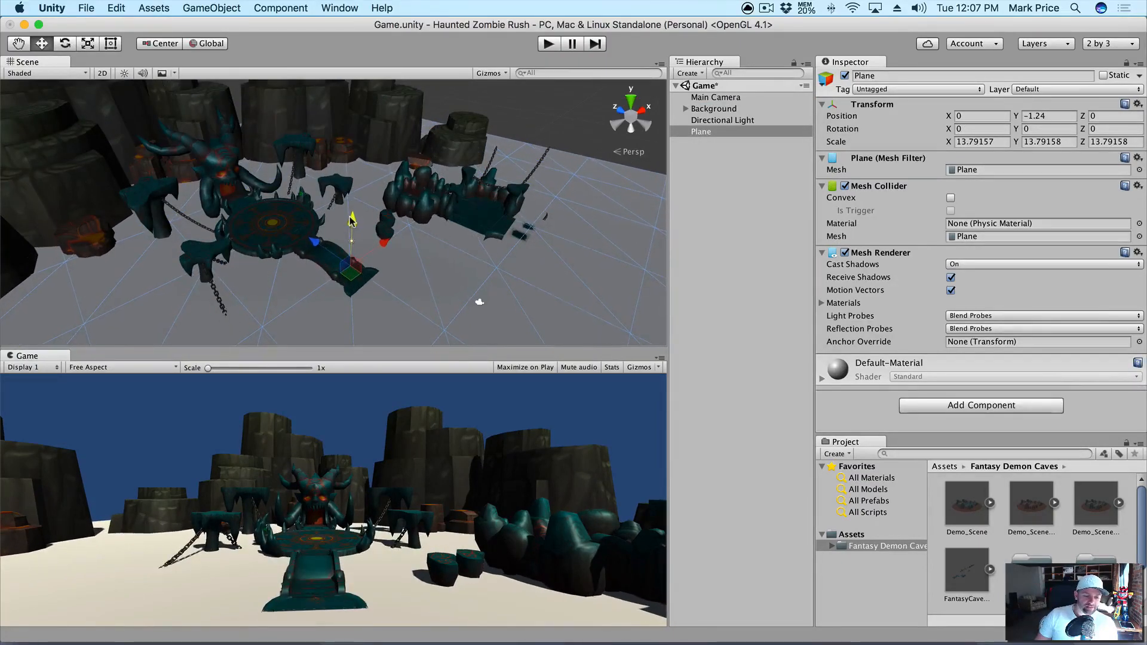
left_click_drag(352, 220, 352, 220)
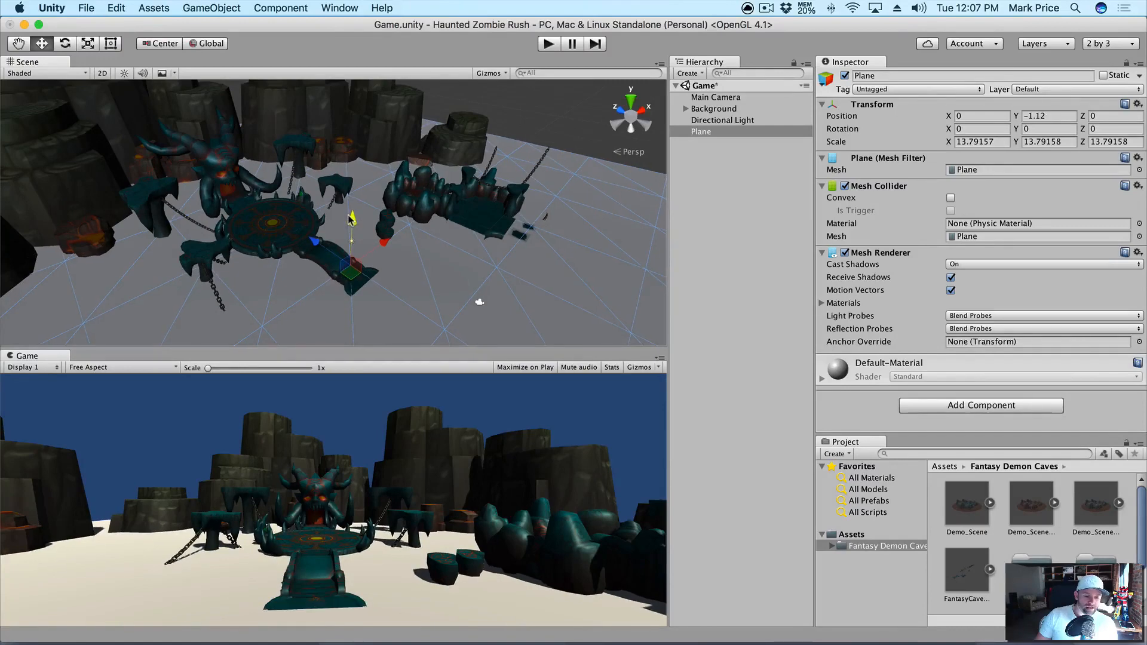
key("super+s")
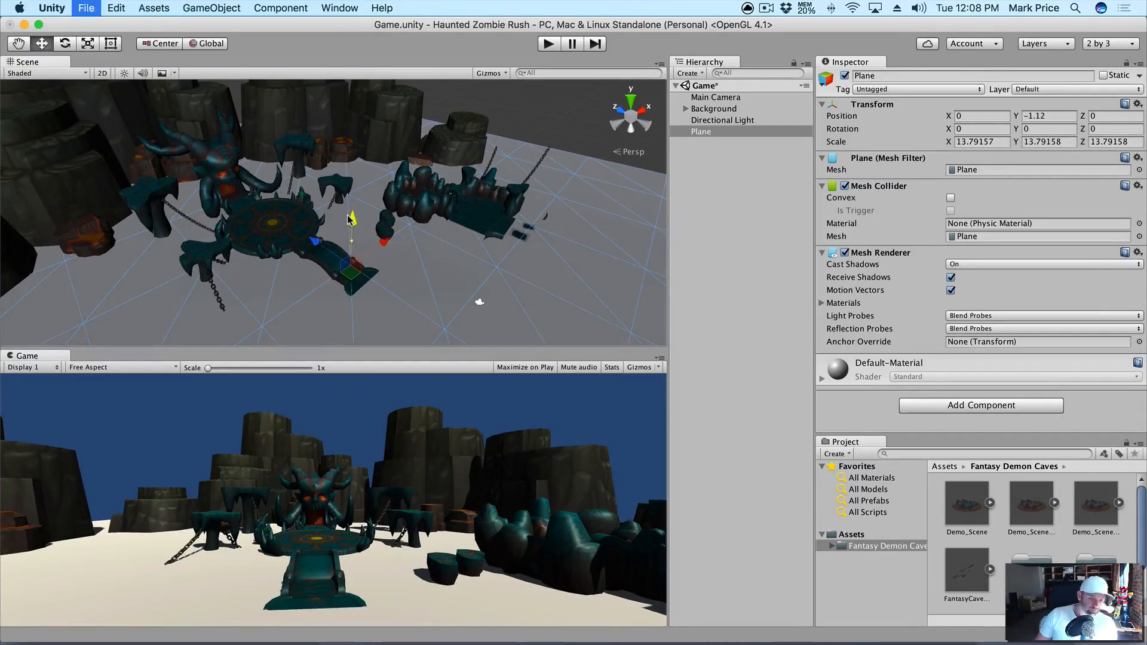
Create a folder named Materials inside the project's Assets folder.
scroll(377, 240, "down", 5)
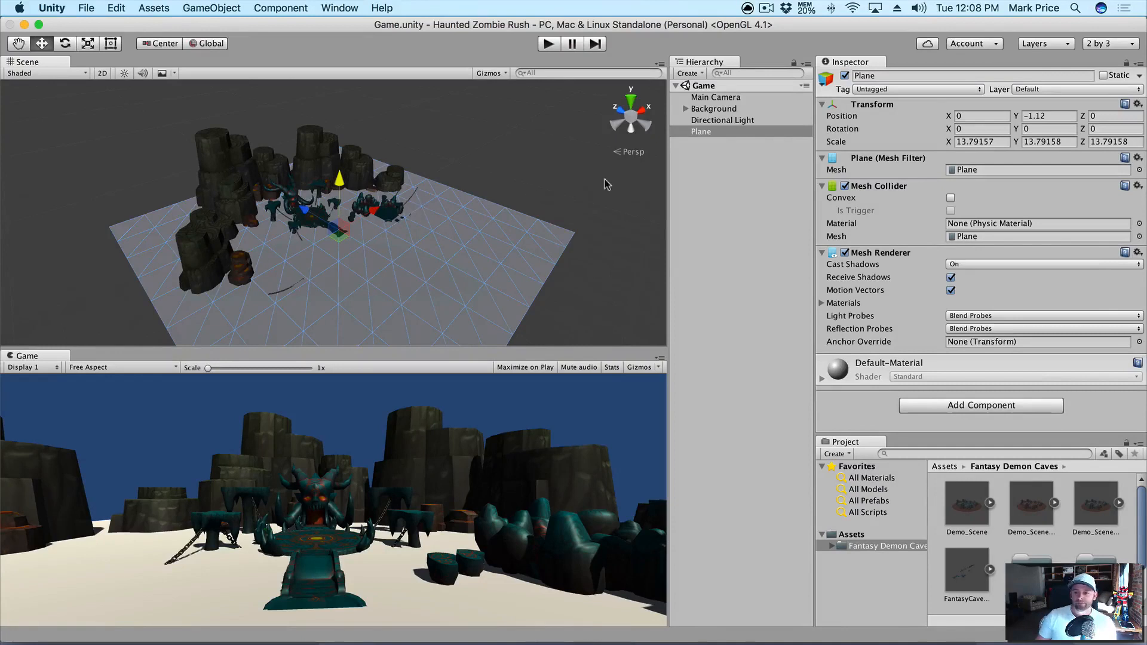
left_click(851, 534)
right_click(851, 535)
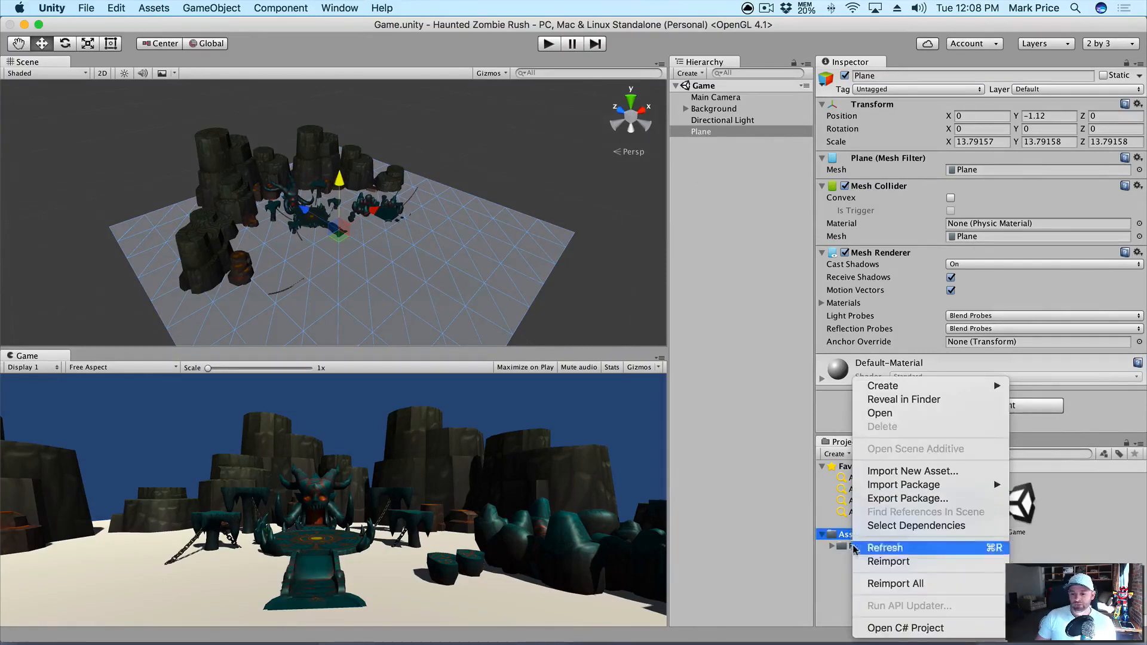
mouse_move(891, 388)
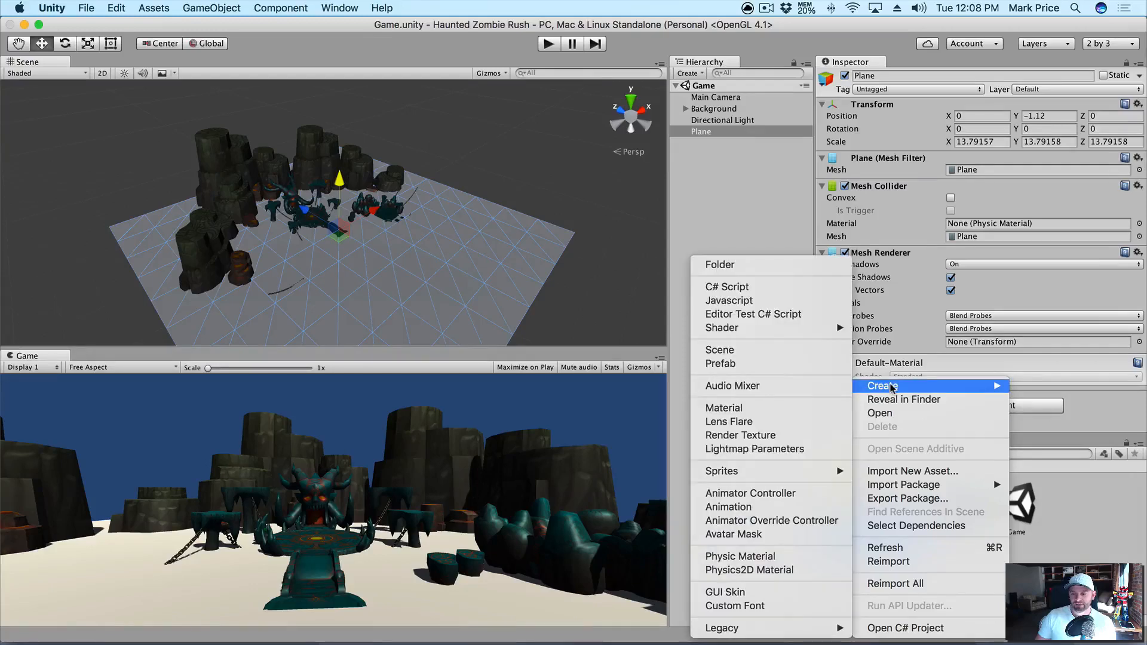
left_click(722, 265)
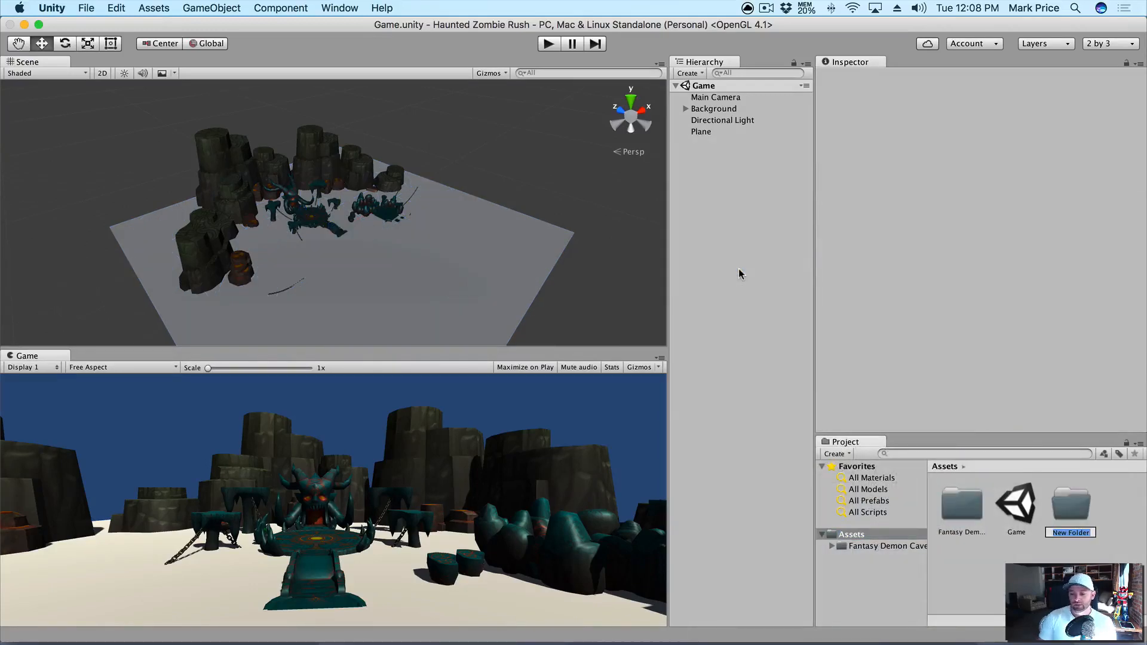
type("Materials")
key("Return")
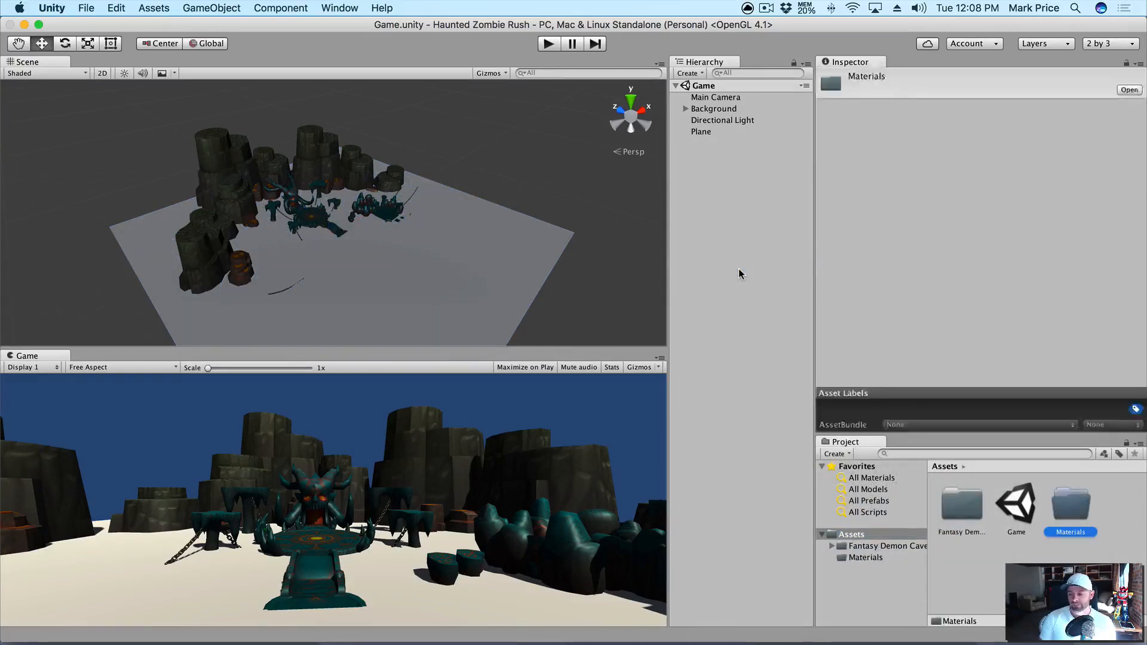
Create a new material named Lava in the Materials folder.
left_click(866, 558)
right_click(869, 561)
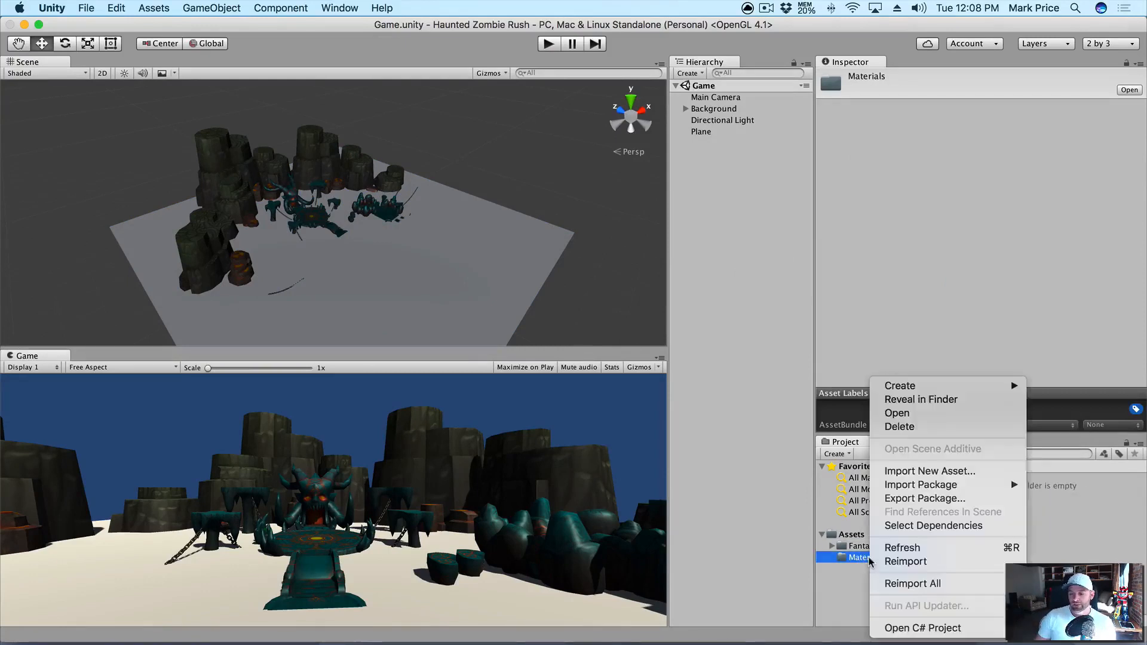
mouse_move(946, 391)
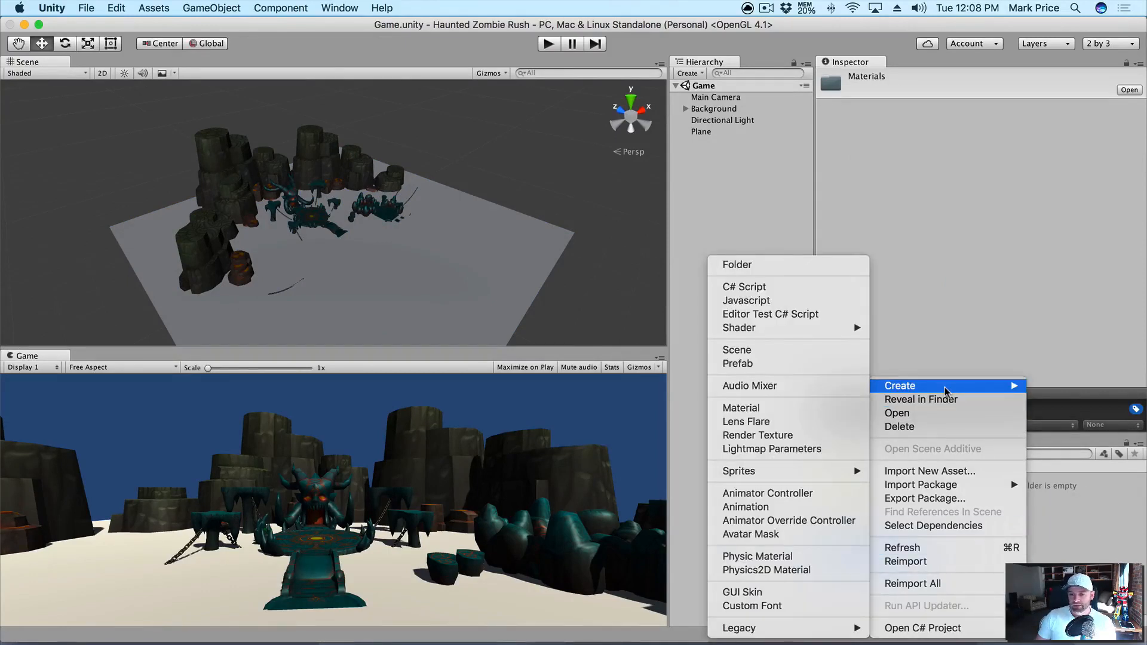
left_click(777, 408)
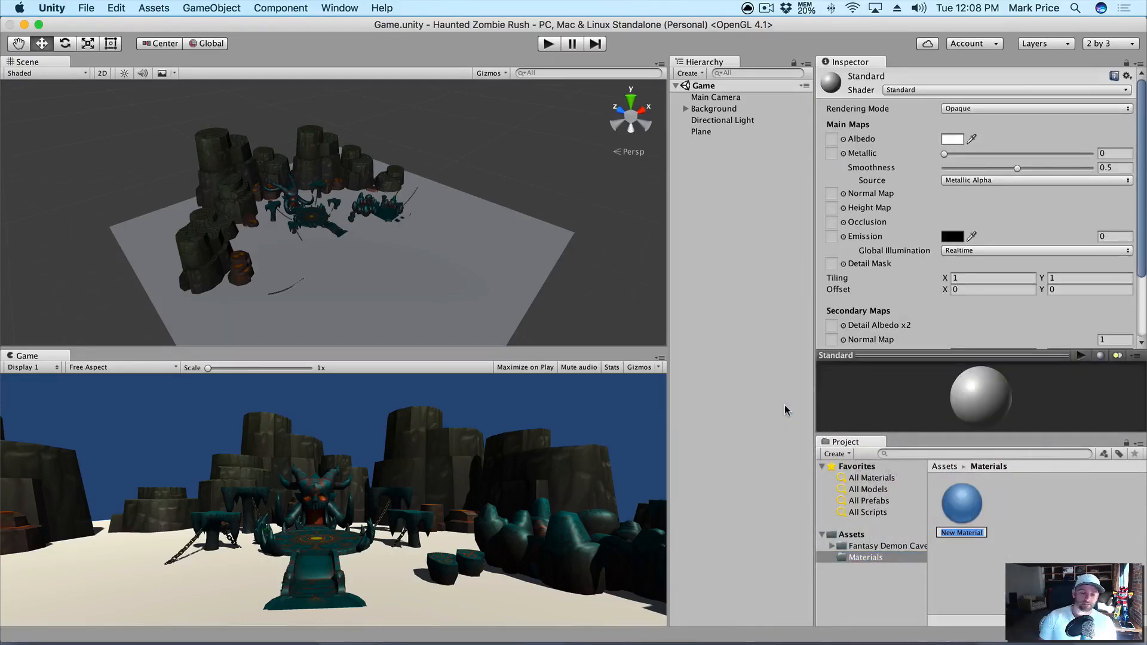
type("Lava")
key("Return")
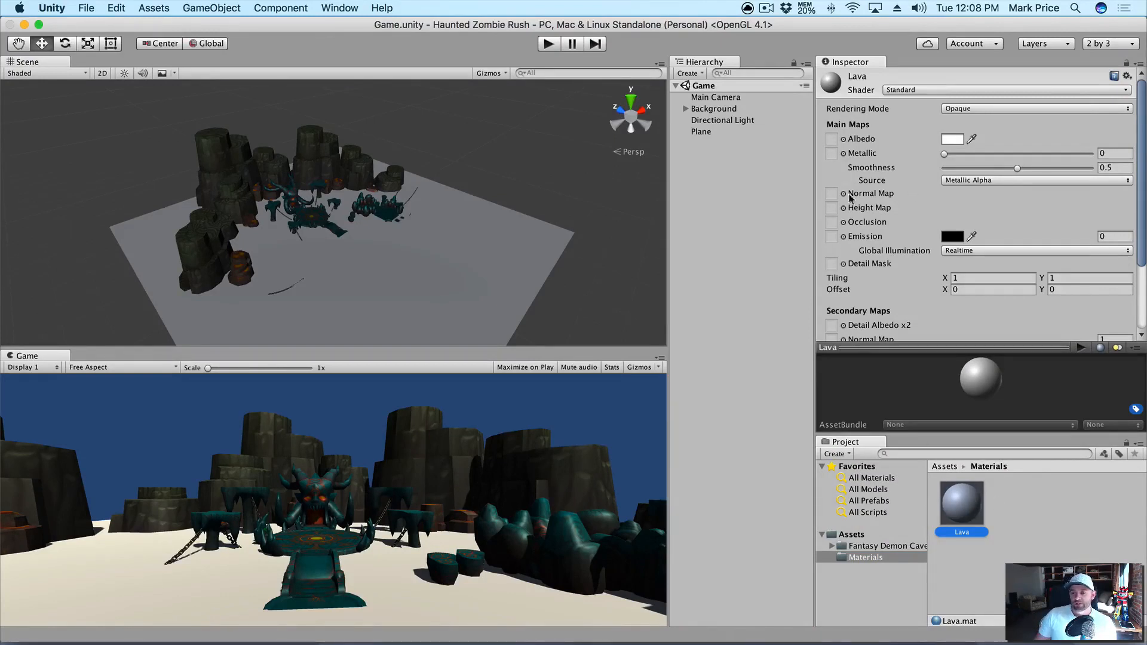
Assign the Lava texture to the Lava material's Albedo and apply the material to the Plane.
left_click(843, 139)
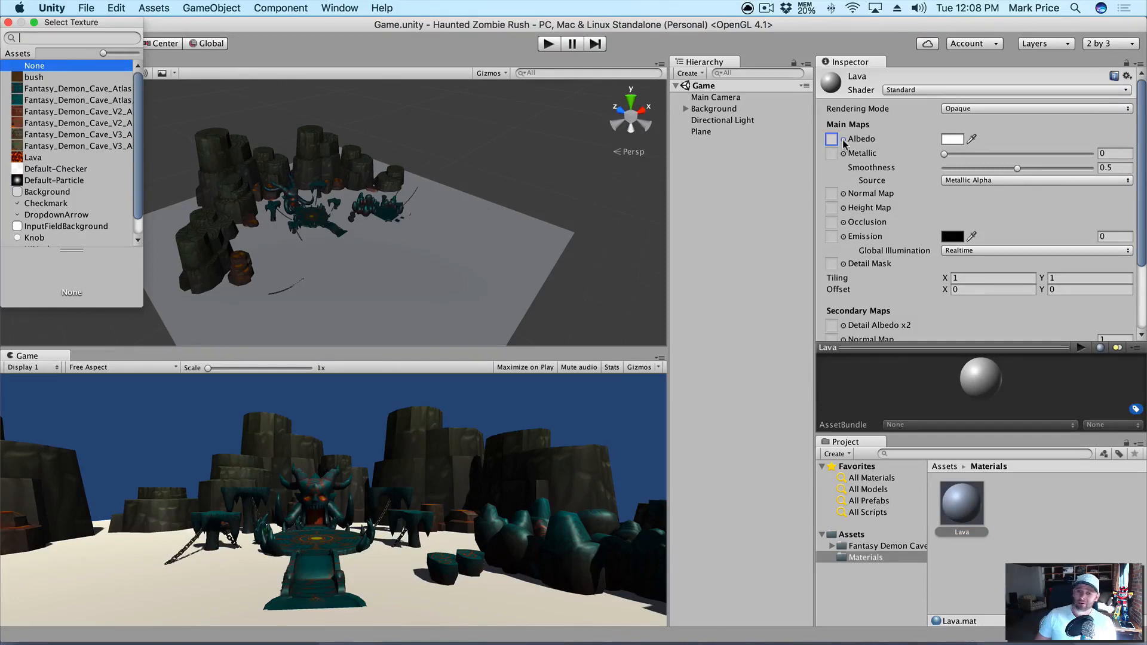
left_click(32, 158)
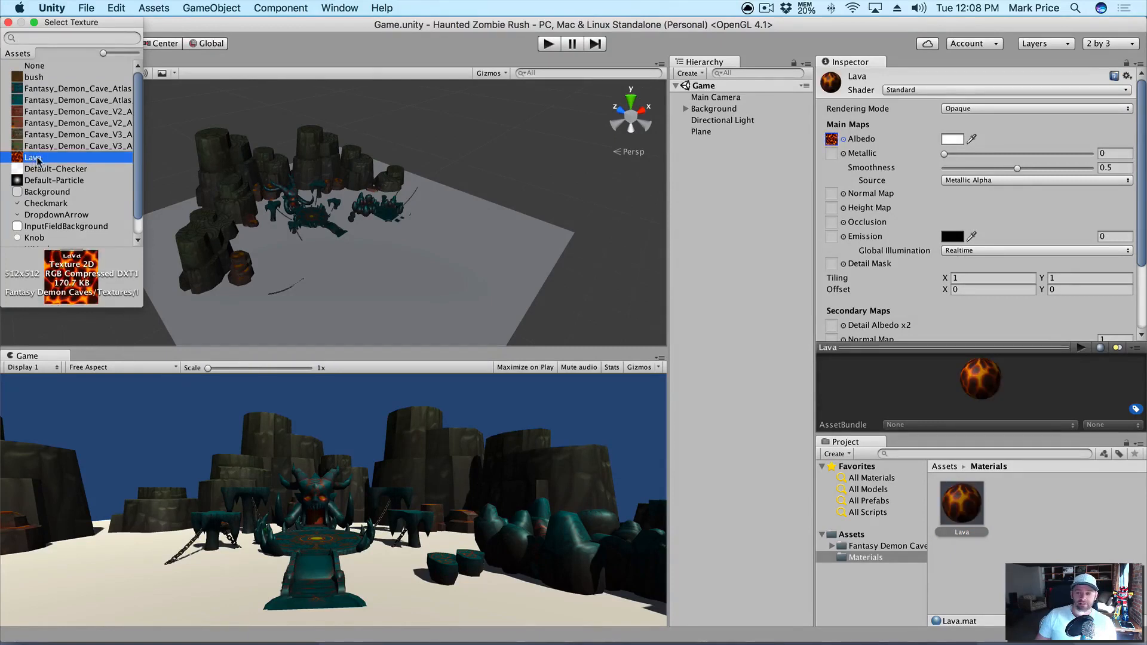
double_click(37, 159)
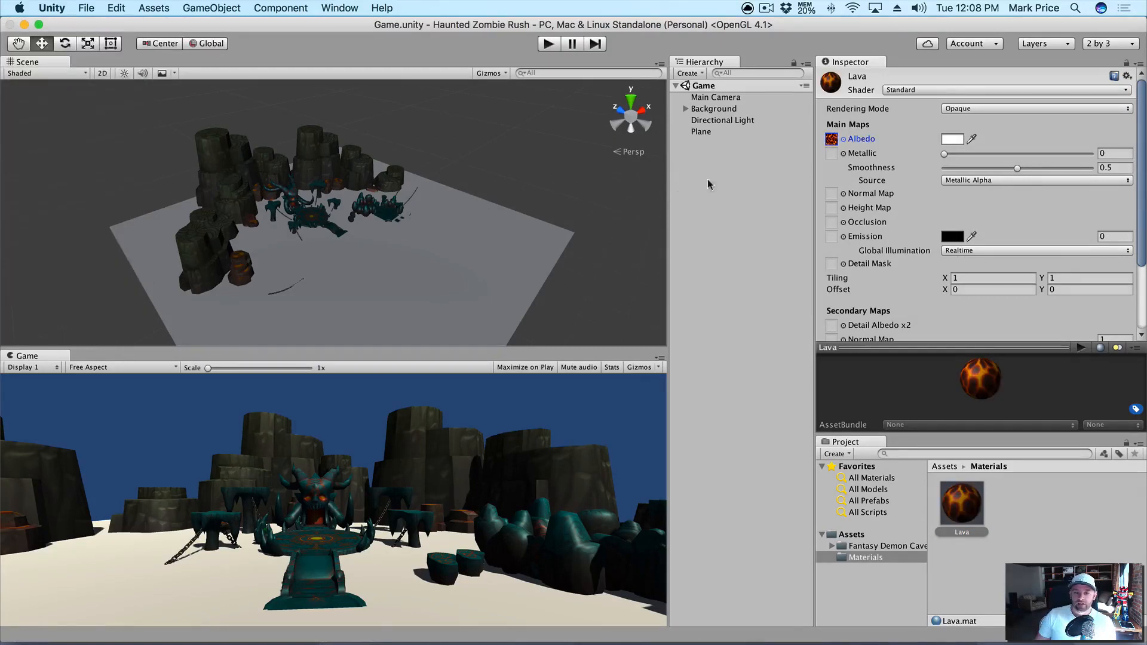
left_click_drag(962, 511, 501, 245)
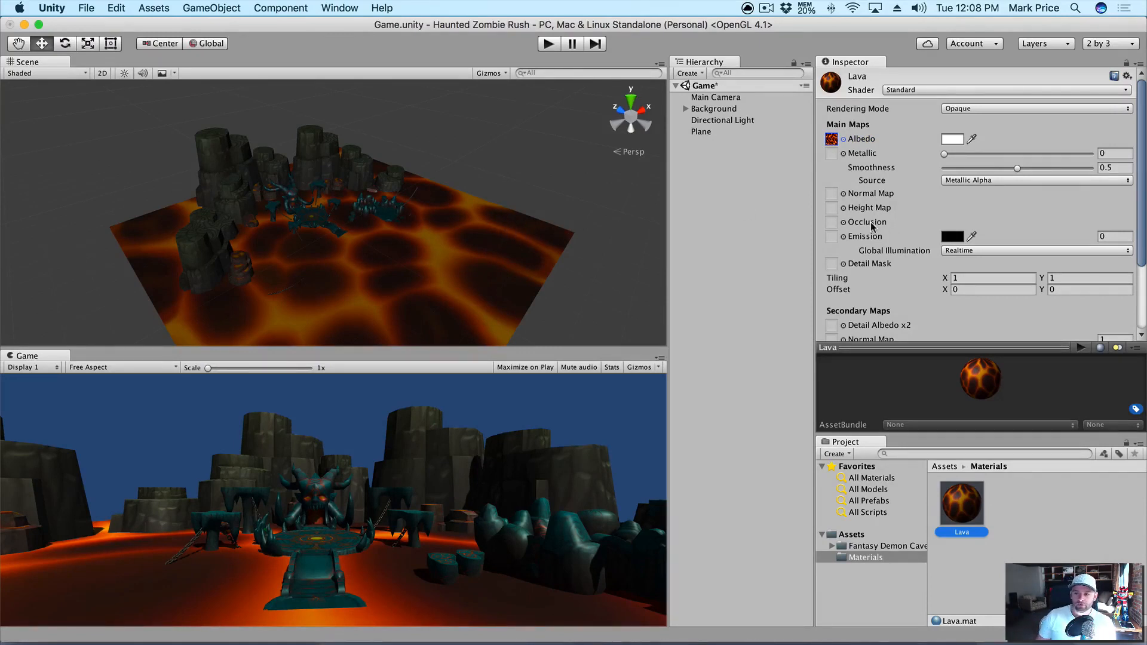
Try a Secondary Maps tiling of 4 by 4 on the Lava material and undo it.
scroll(877, 227, "down", 3)
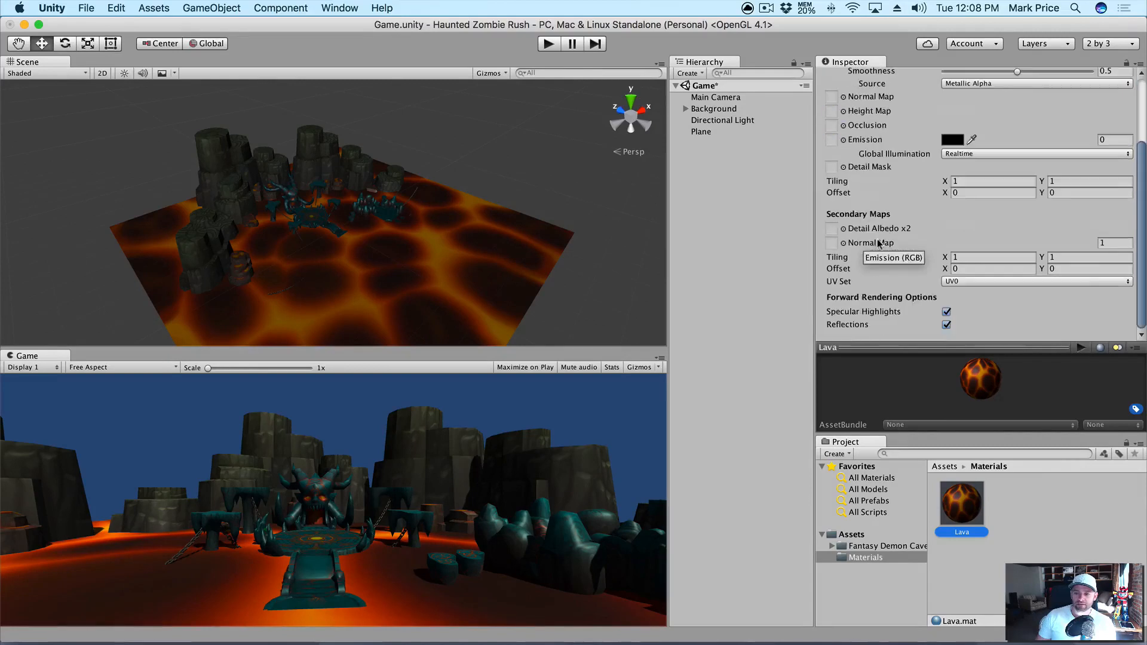
left_click(973, 256)
type("4")
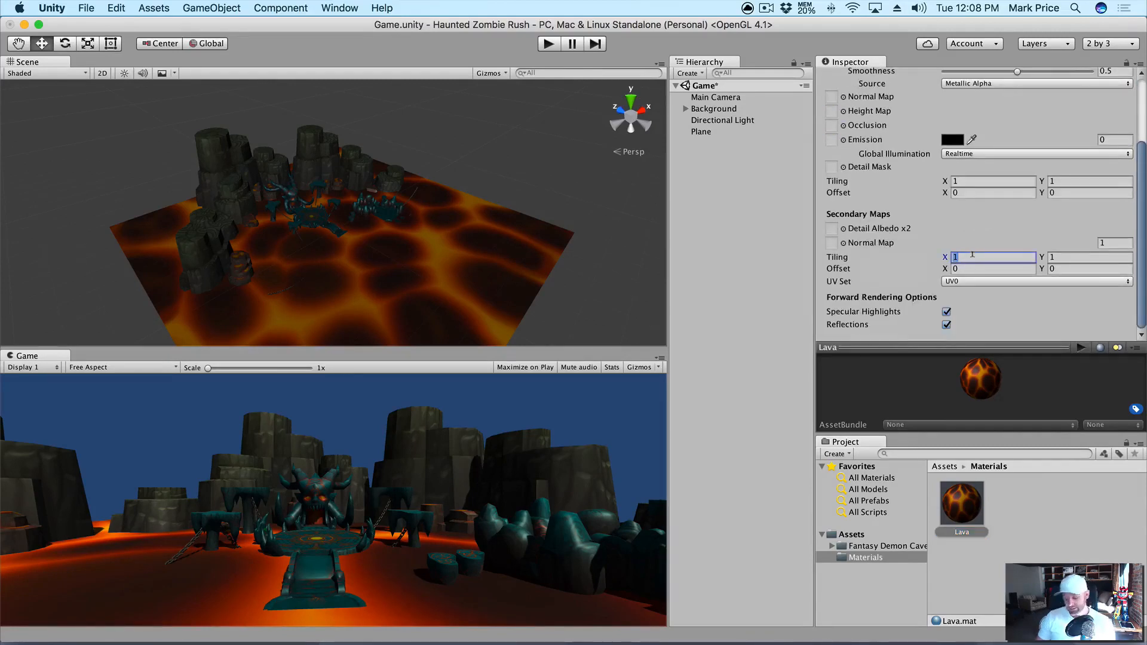
key("Tab")
type("4")
key("Tab")
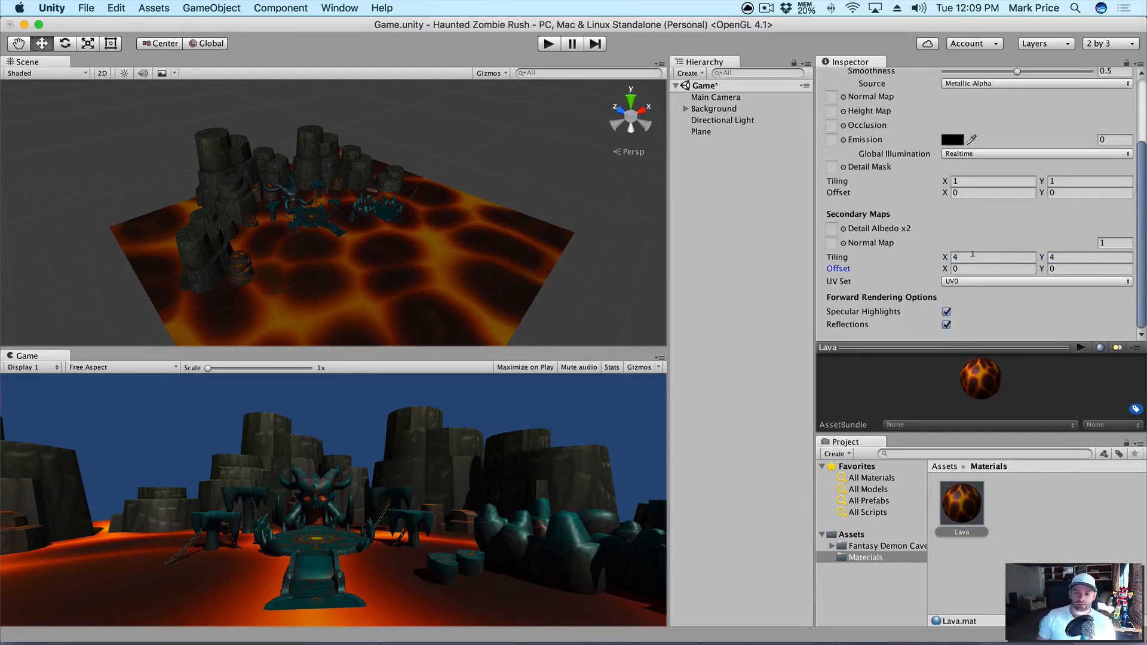
key("super+z")
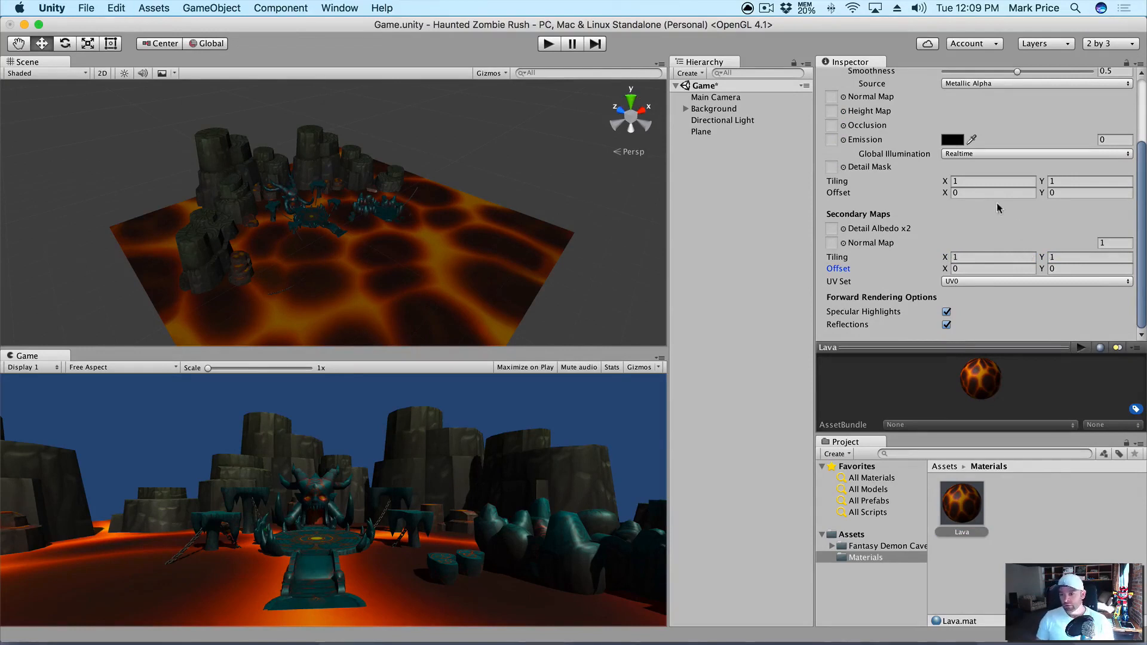
Try Main Maps tilings of 4 by 4 and 6 by 6 on the Lava material.
left_click(963, 178)
type("4")
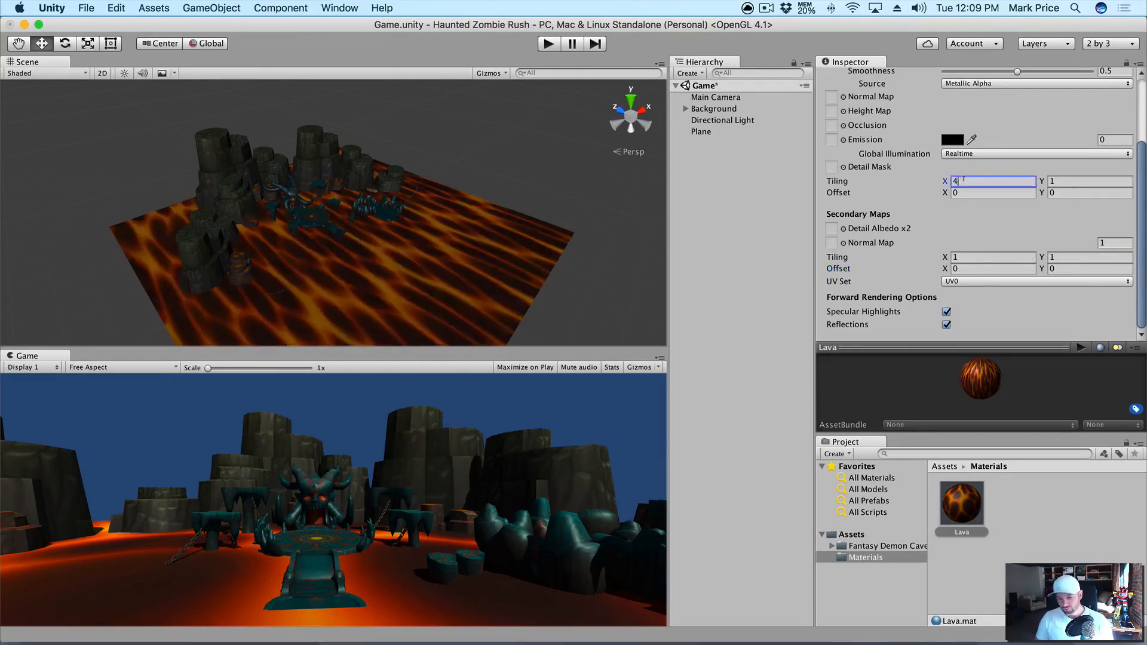
key("Tab")
type("4")
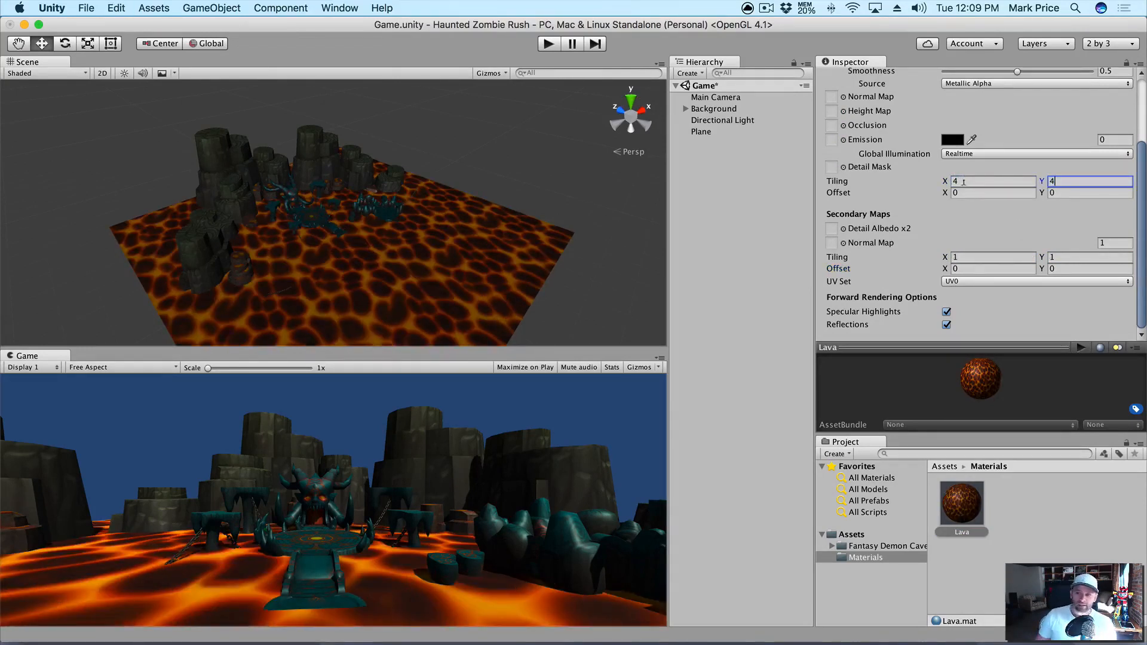
left_click(963, 181)
type("6")
key("Tab")
type("6")
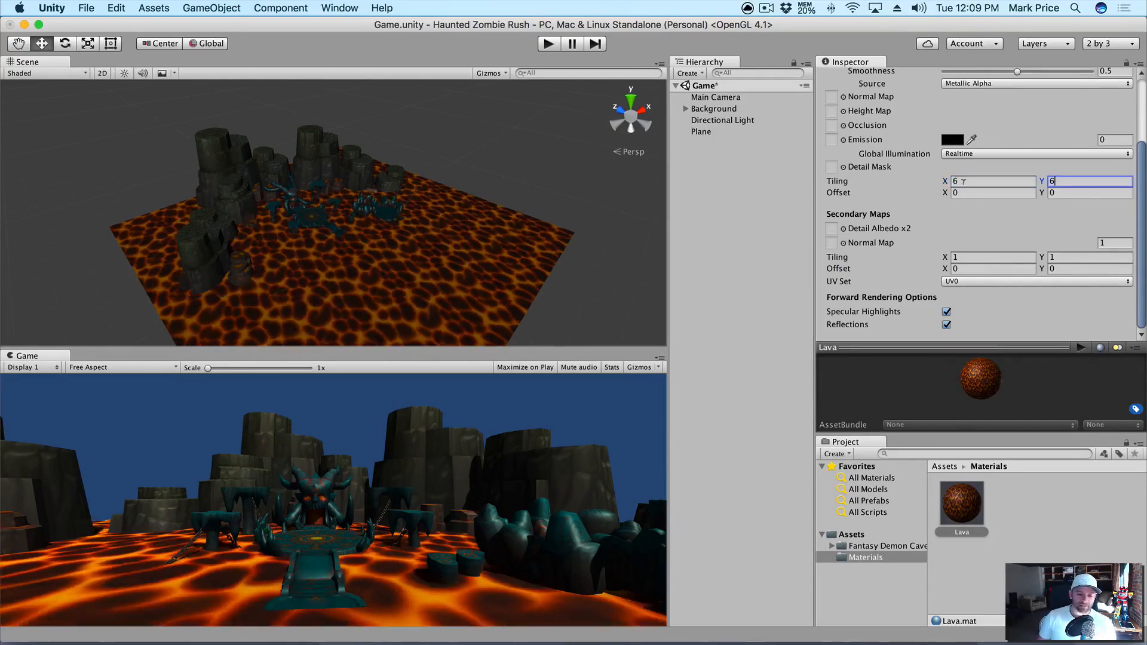
key("Tab")
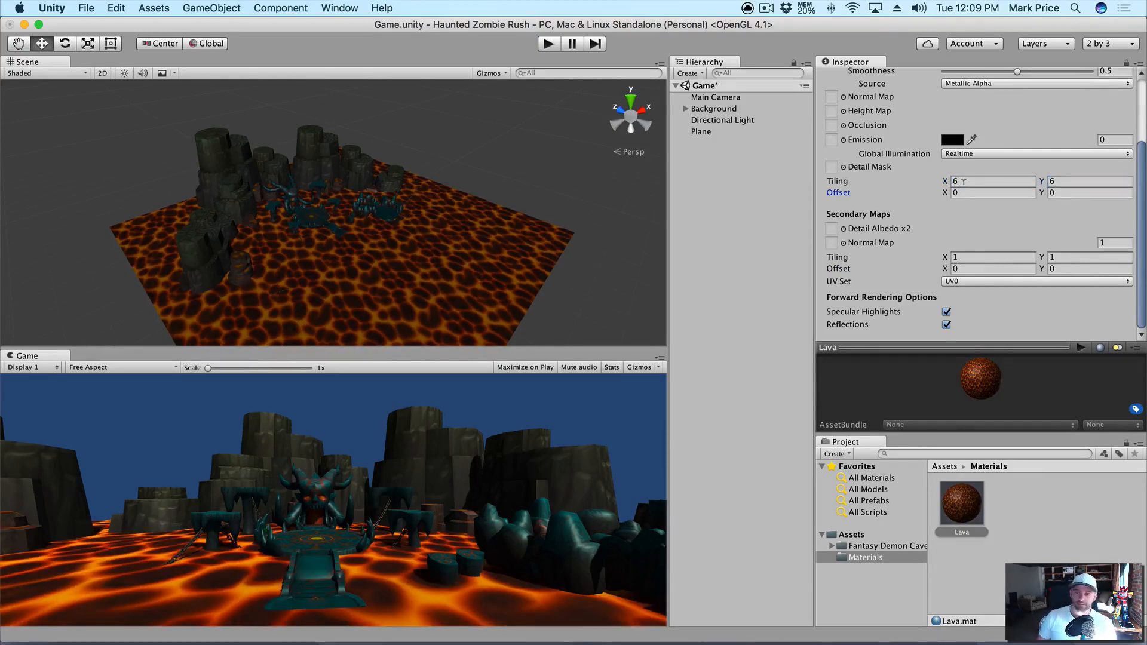
Try denser Main Maps tilings of 8 by 8 and 12 by 12 on the Lava material.
left_click(968, 178)
type("8")
key("Tab")
type("8")
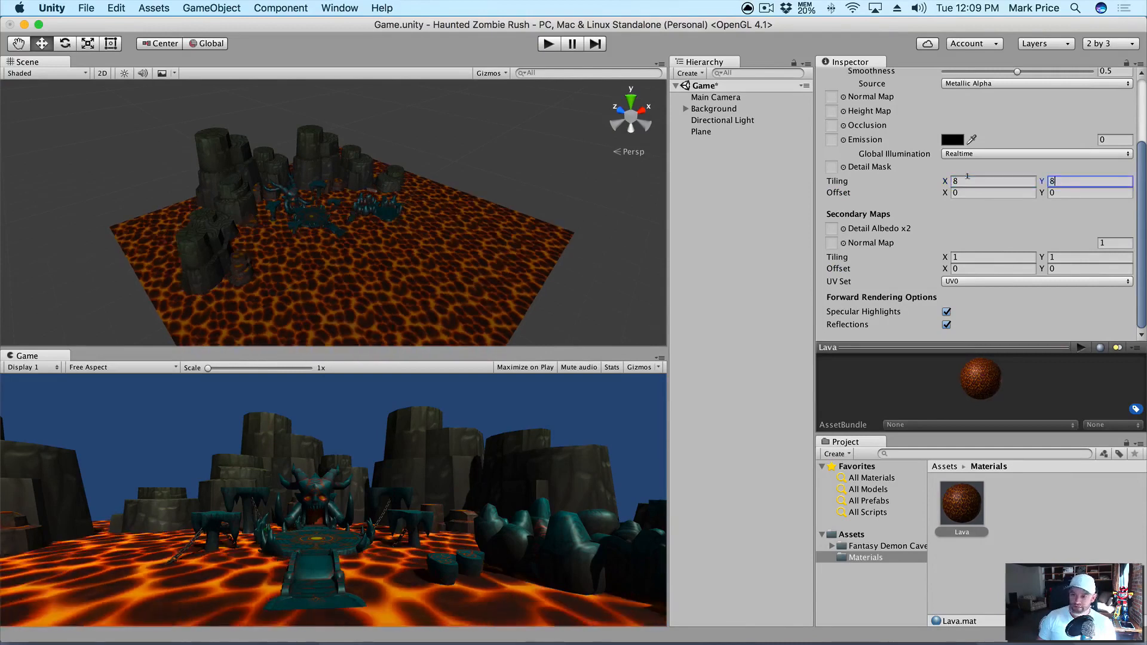
key("Tab")
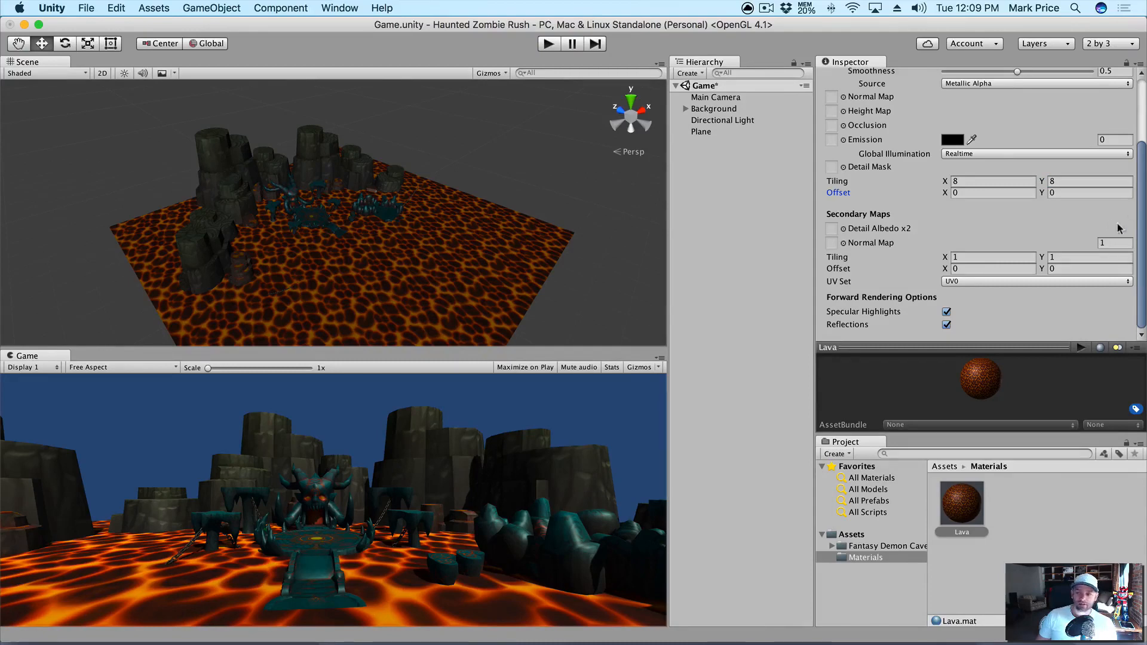
left_click(969, 182)
type("12")
key("Tab")
type("12")
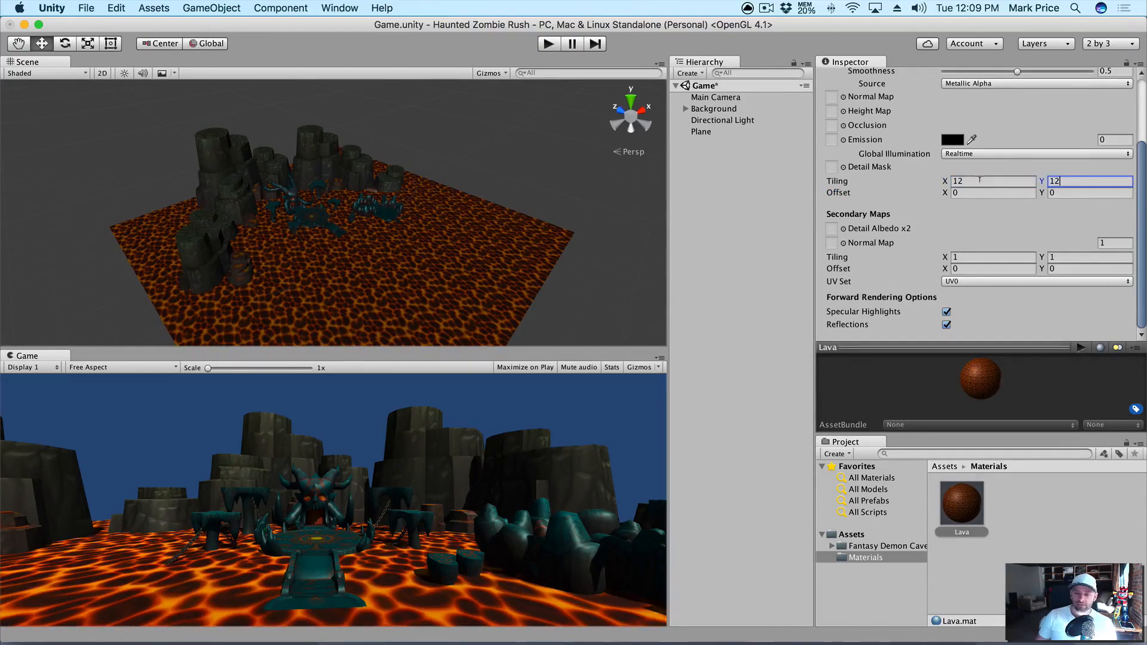
left_click(980, 180)
key("Tab")
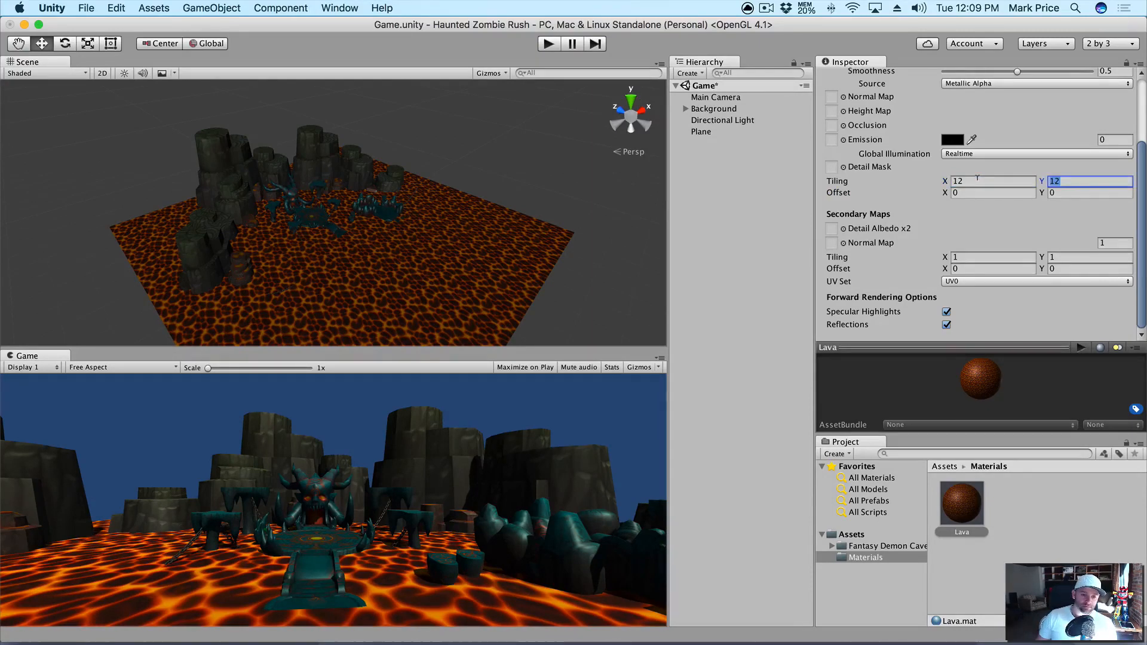
Set the Lava material's Main Maps tiling to X 10 and Y 10, and save the scene.
left_click(973, 180)
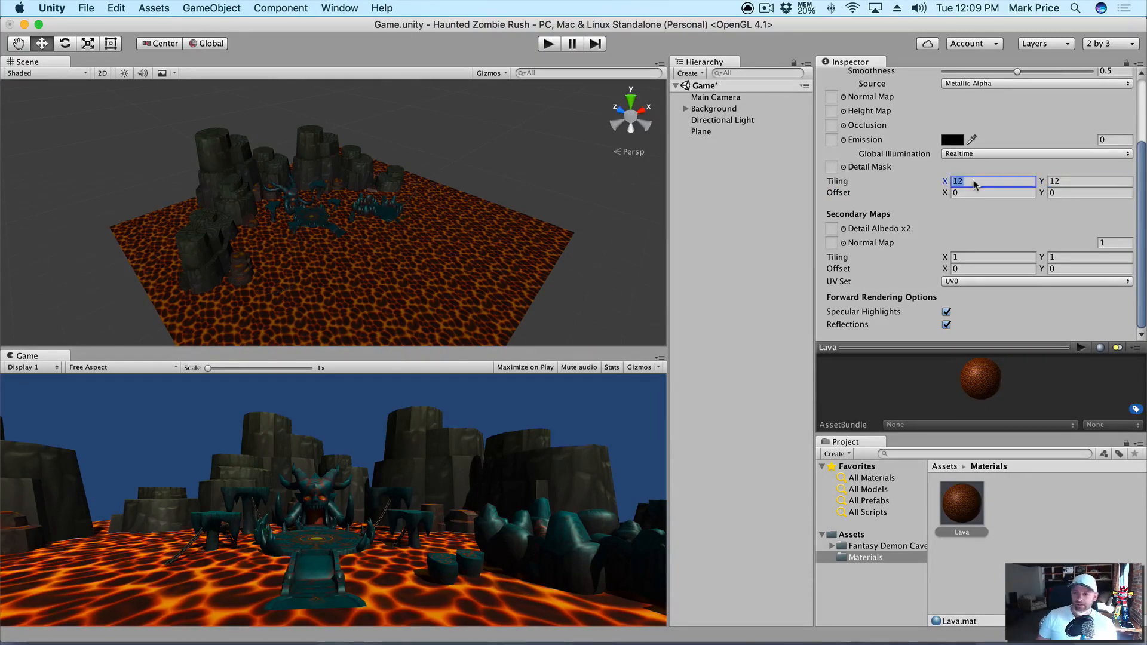
type("1")
key("Tab")
type("1")
left_click(974, 181)
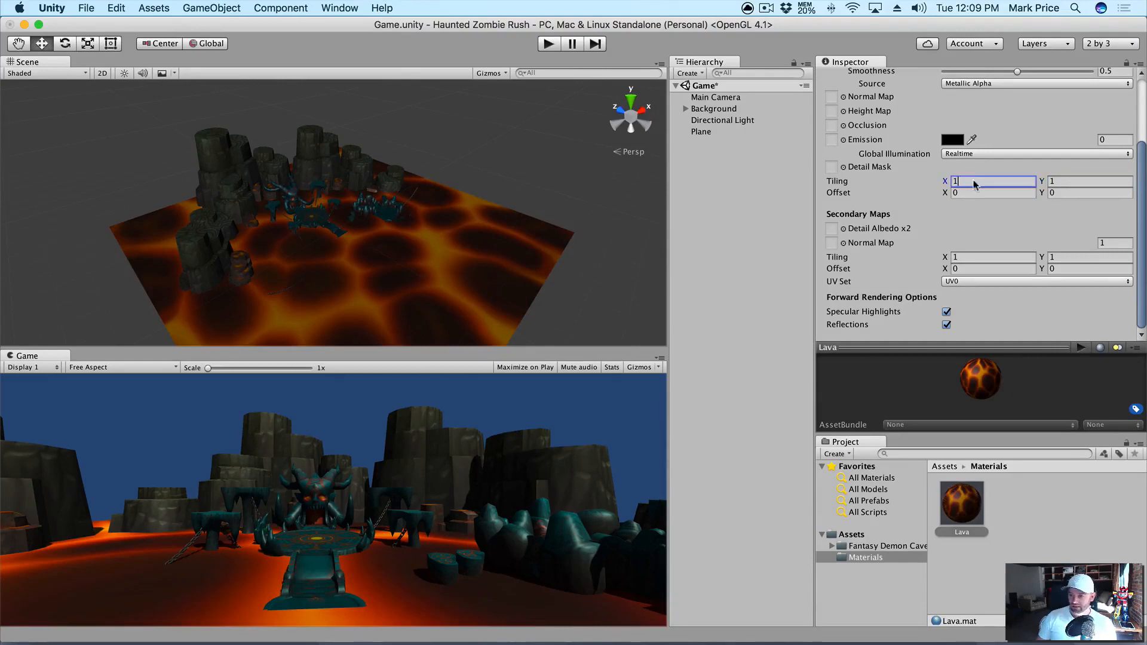
type("10")
key("Tab")
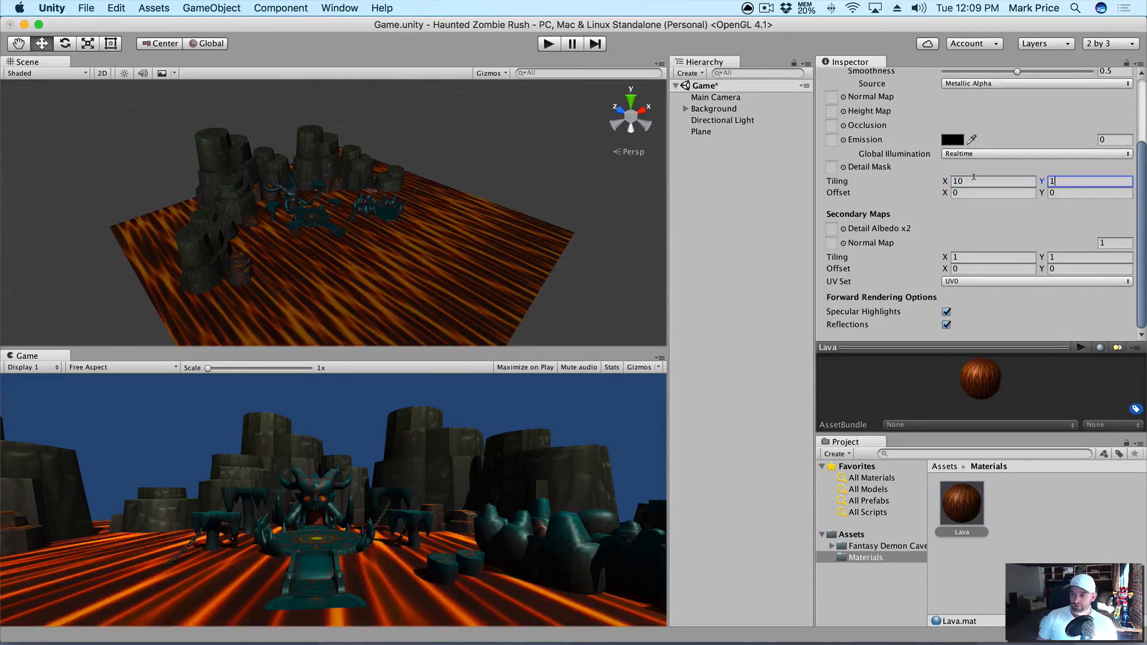
type("10")
key("Tab")
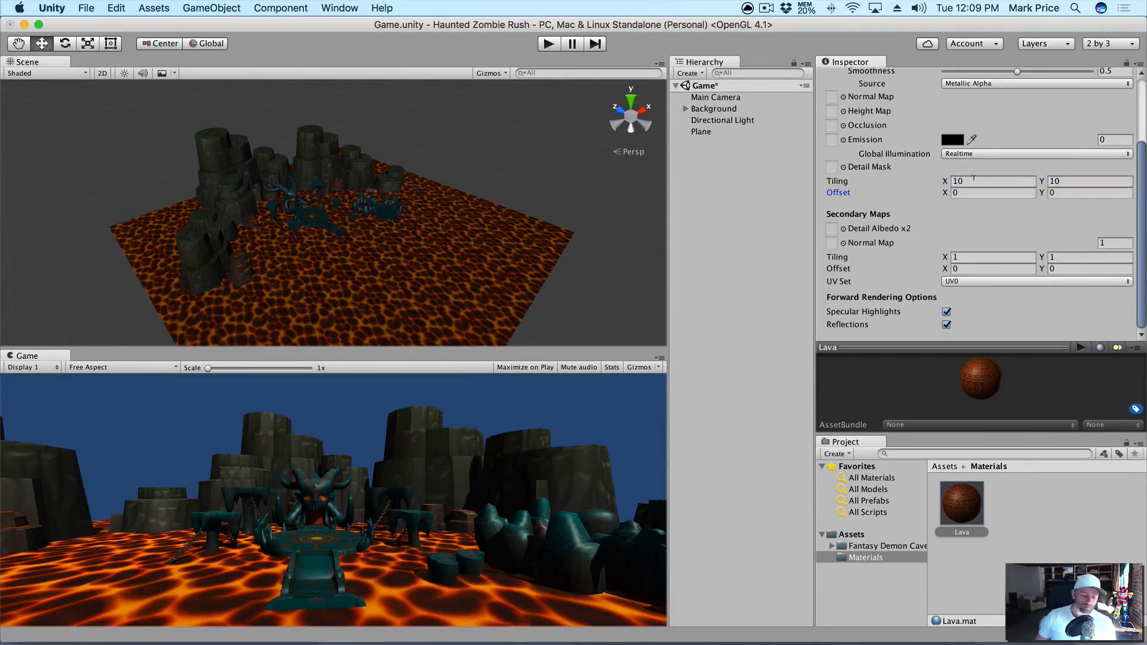
key("super+s")
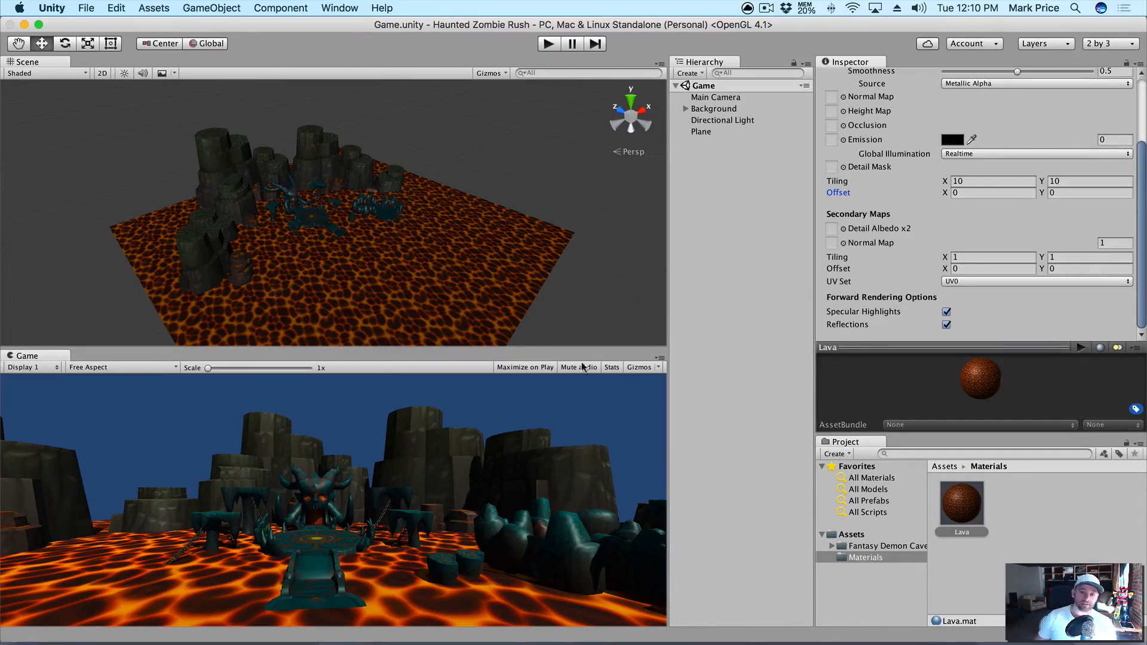
Disable and re-enable the Directional Light twice to compare the scene's lighting with and without it.
left_click(741, 109)
left_click(738, 120)
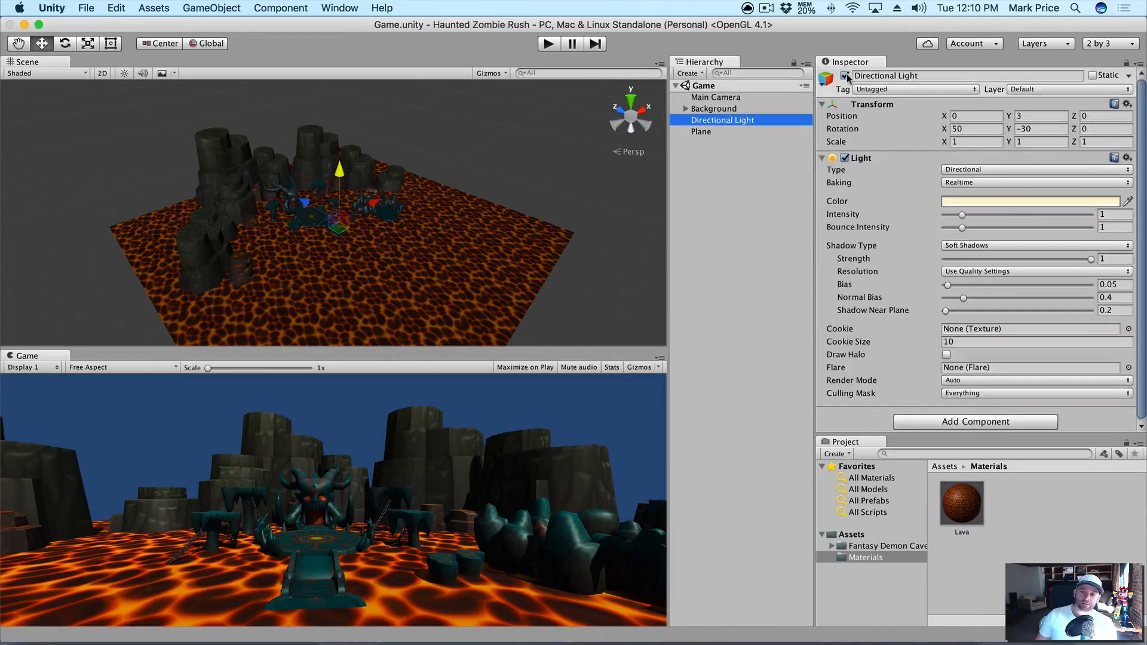
left_click(846, 75)
left_click(845, 76)
left_click(846, 75)
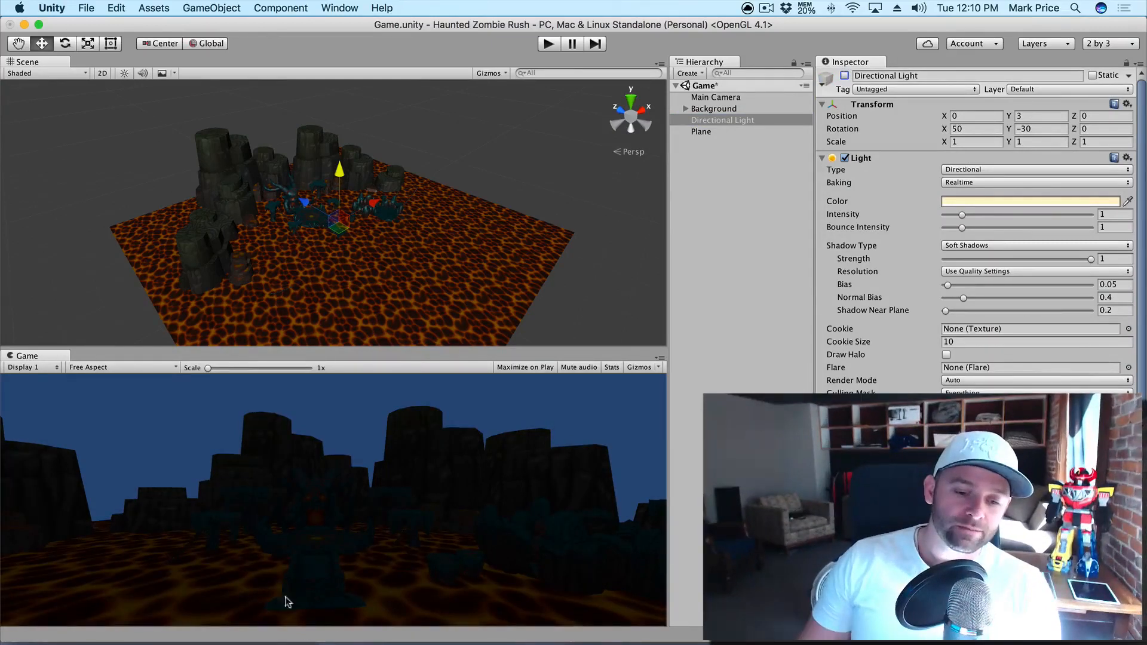
left_click(845, 75)
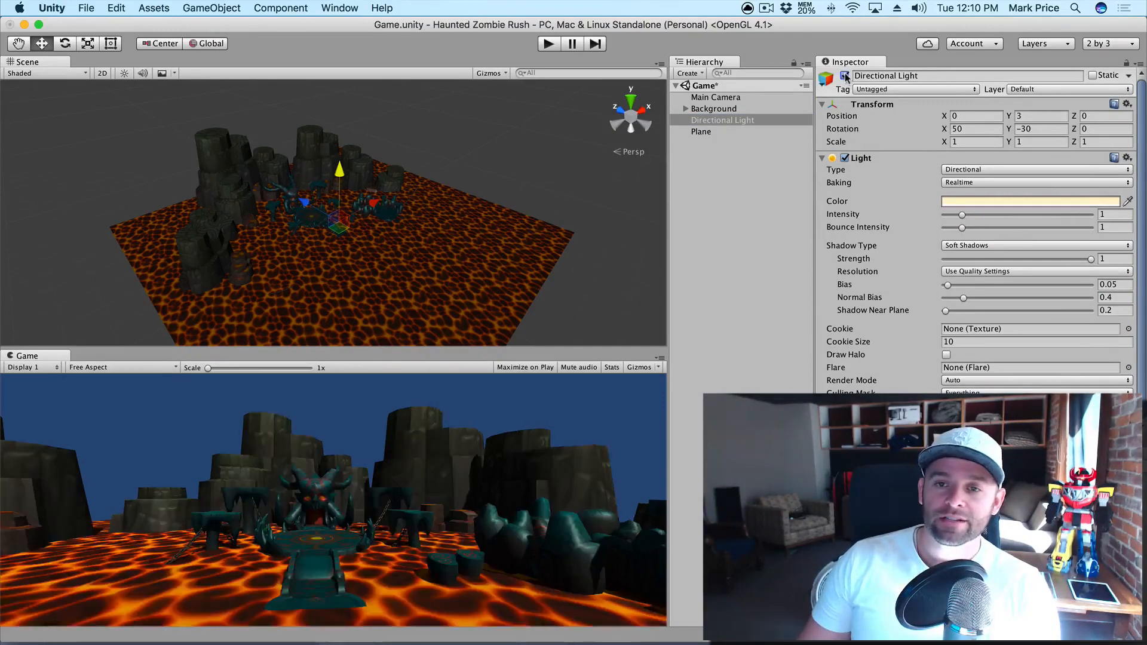